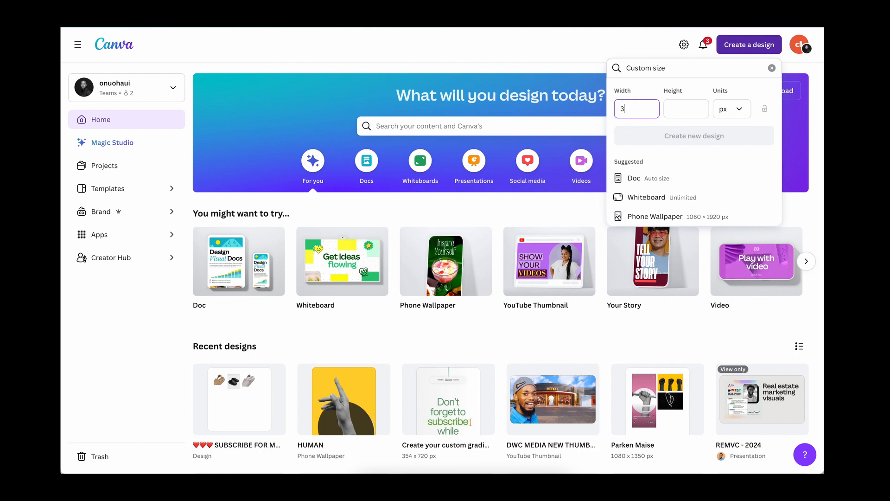
Set the custom design size to 3200 × 3200 px.
key(Tab)
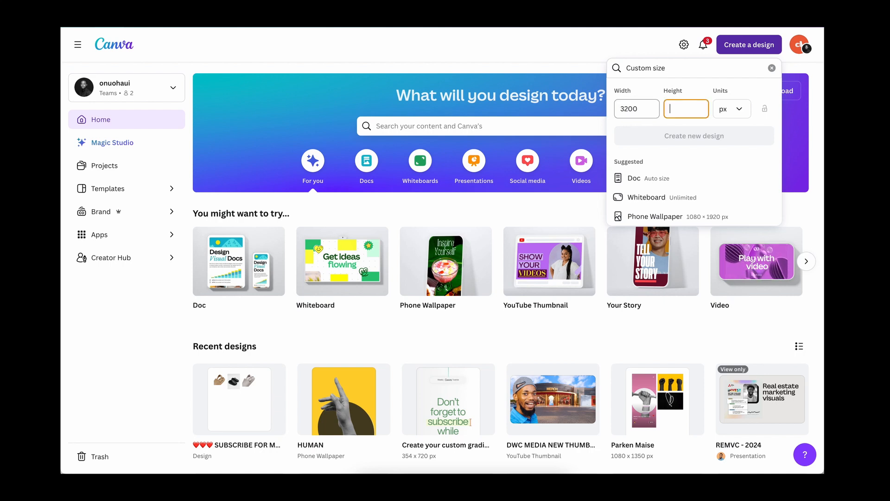
text(3200)
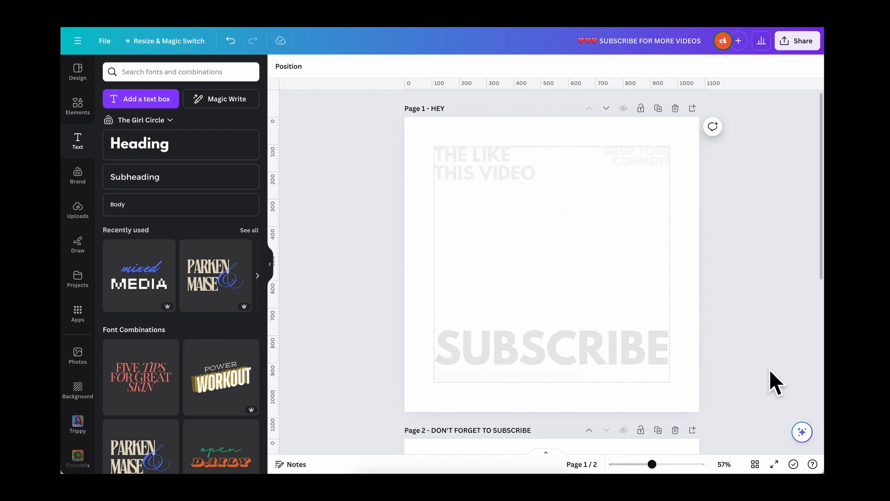
On page 2, place a copy of the ASAP CONDENSED label above the colour swatches and change its text to COLORS.
scroll(771, 370, down, 7)
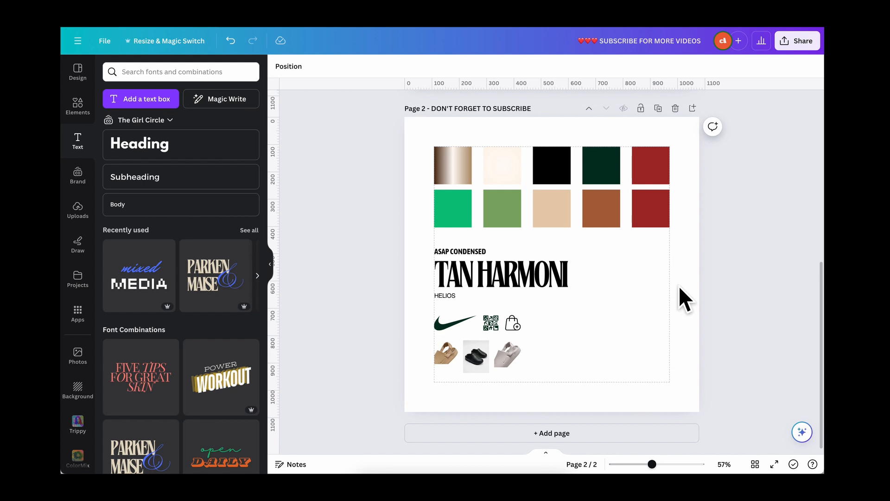
click(455, 250)
drag(455, 251, 457, 141)
double_click(458, 142)
text(COLORS)
click(564, 243)
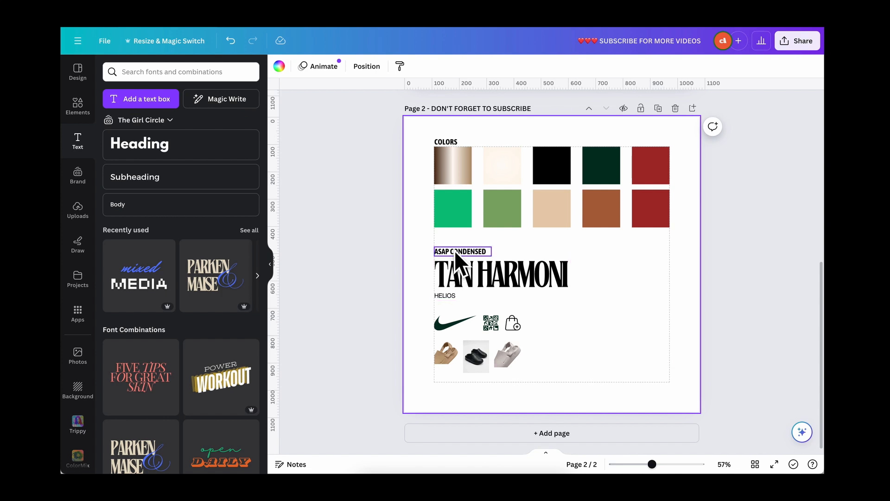
Place a copy of the ASAP CONDENSED label directly above the original and change its text to TYPOGRAPHY.
drag(455, 250, 454, 239)
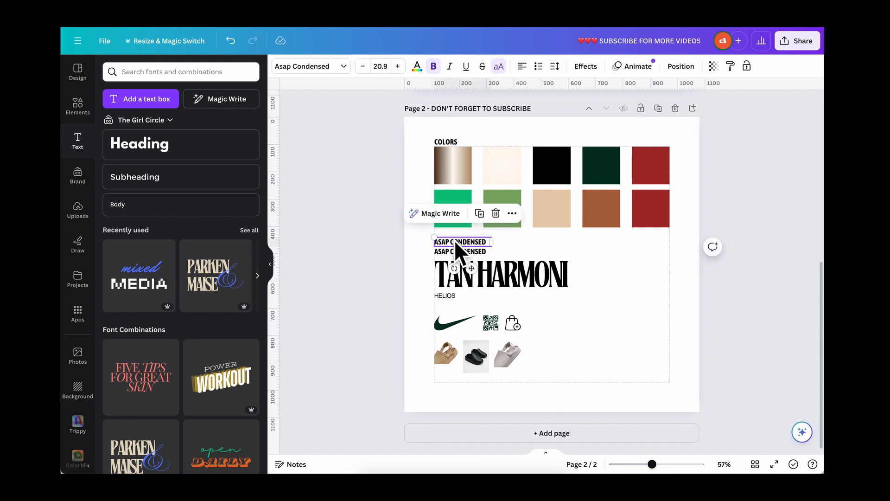
double_click(454, 240)
text(FONT)
key(BackSpace)
key(BackSpace)
key(BackSpace)
key(BackSpace)
text(TYPOGRAPHY)
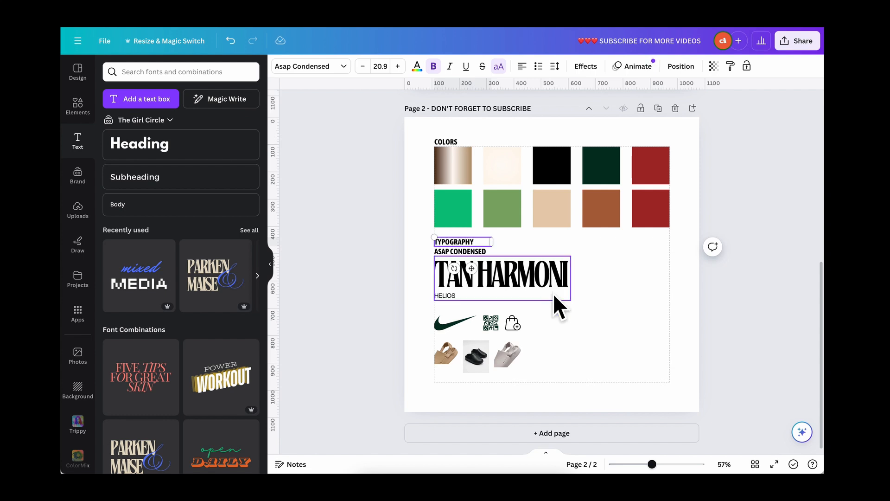
click(604, 307)
Place a copy of the TYPOGRAPHY label between HELIOS and the icon row and change its text to ICONS.
click(457, 241)
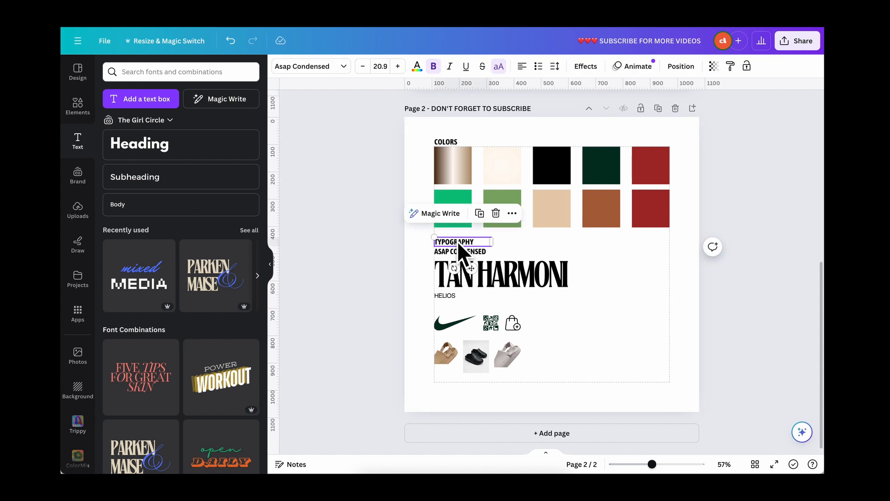
drag(457, 241, 459, 307)
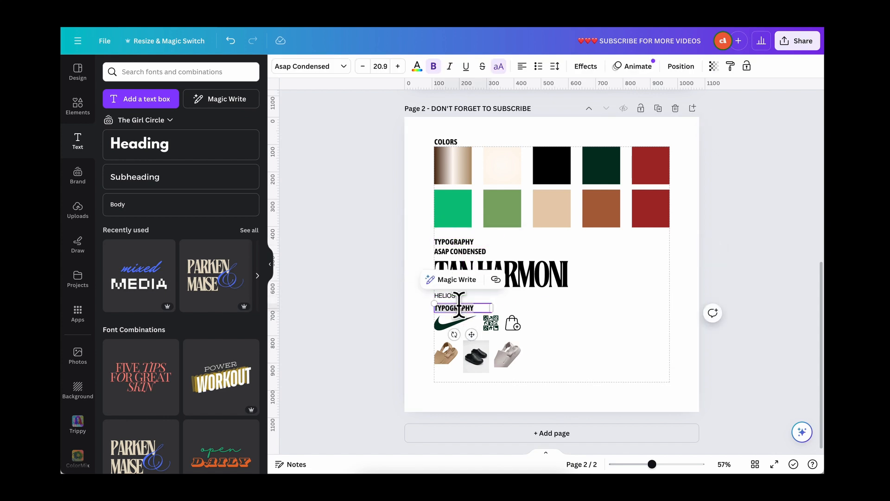
double_click(459, 307)
text(ICONS)
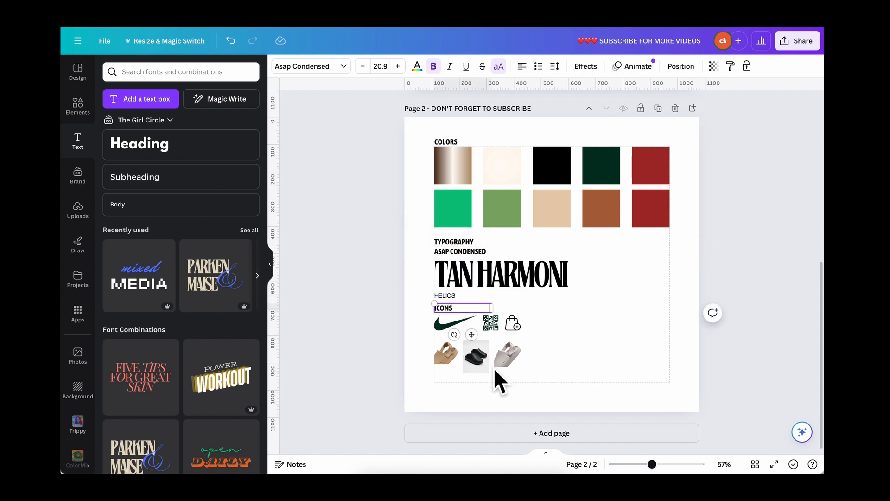
Move the three shoe images down and add a copy of the ICONS label above them with the text IMAGES.
drag(425, 378, 552, 336)
drag(472, 363, 472, 383)
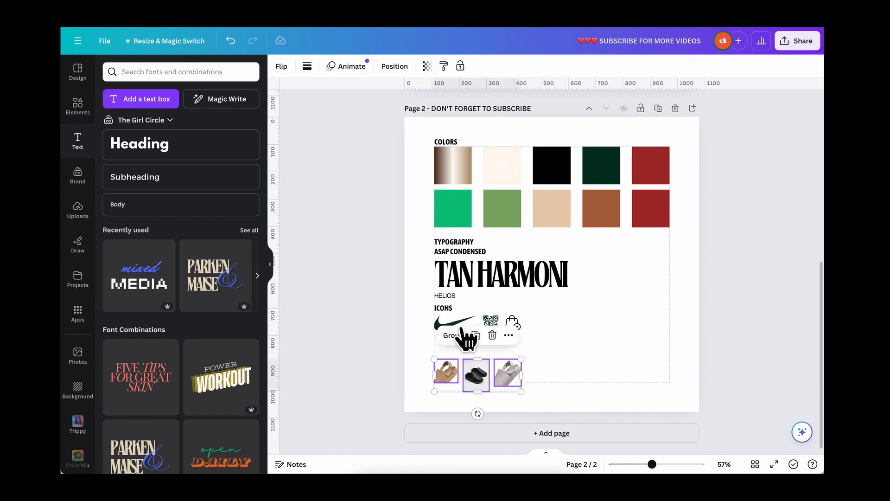
click(447, 309)
drag(447, 309, 448, 350)
double_click(445, 351)
text(IMAGES)
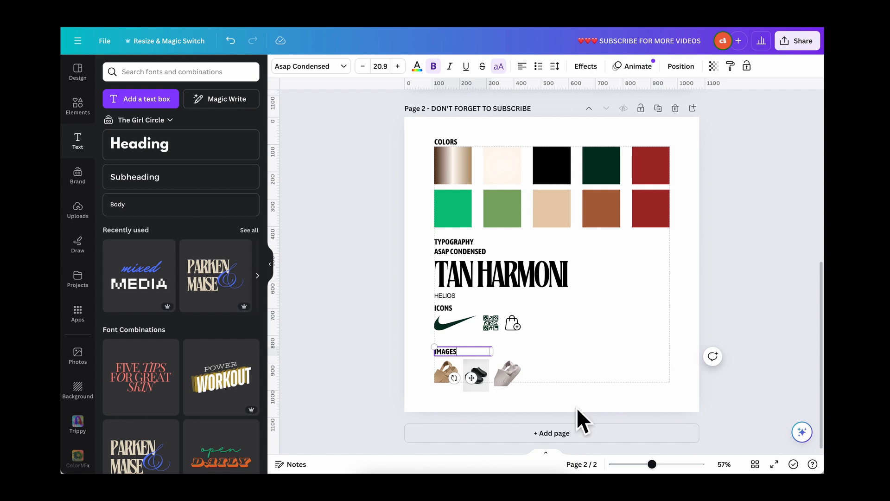
click(521, 349)
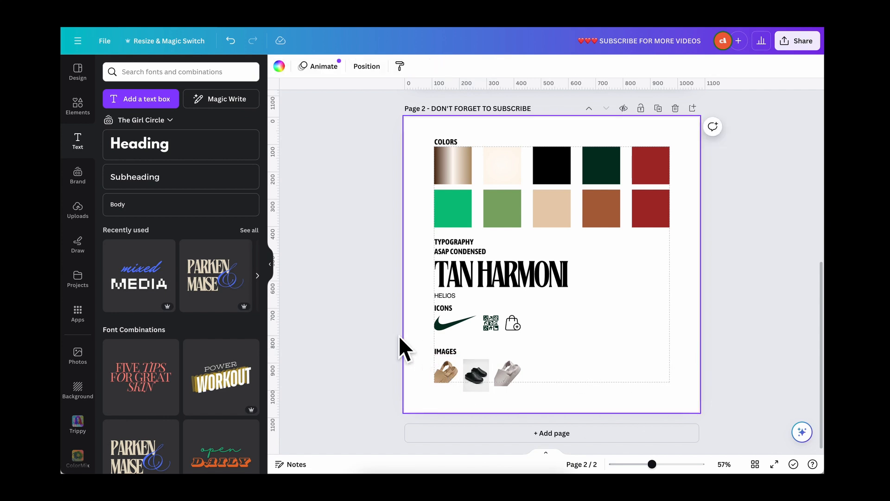
Scale all ten colour swatches down together, keeping them aligned beneath the COLORS label.
drag(423, 387, 541, 348)
click(624, 296)
drag(391, 230, 678, 187)
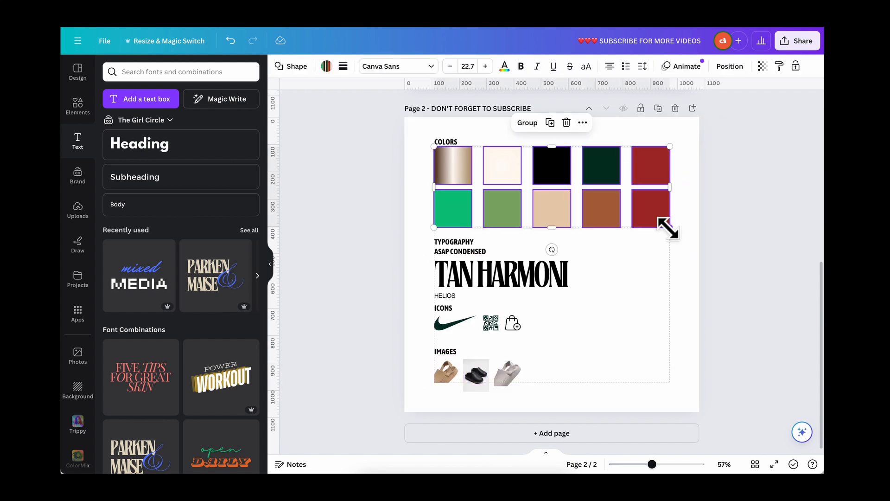
drag(669, 227, 630, 212)
click(627, 300)
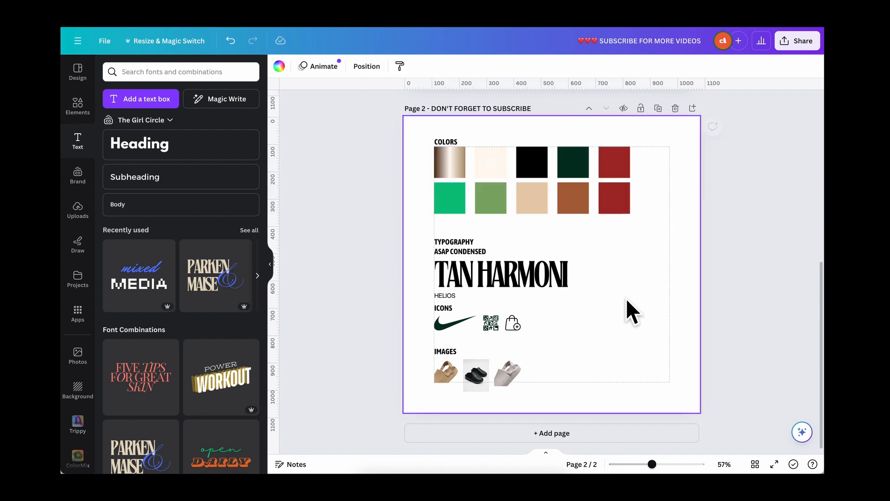
click(455, 242)
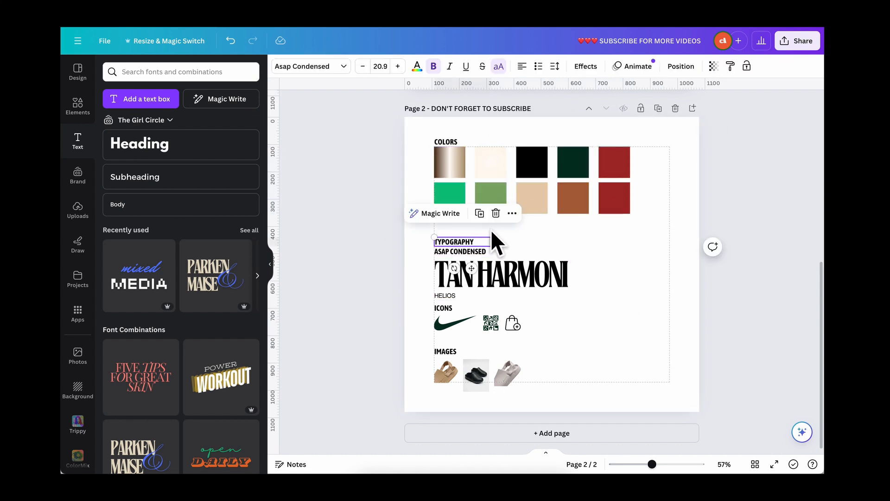
drag(493, 235, 540, 223)
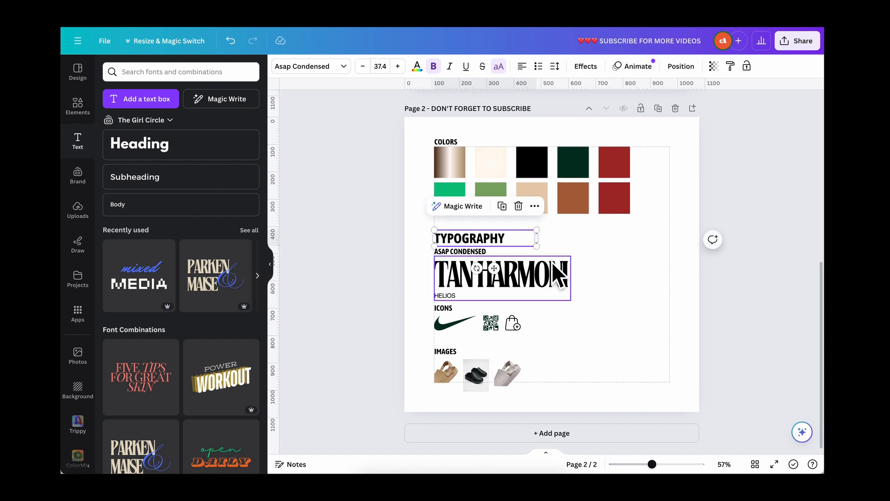
key(ctrl+z)
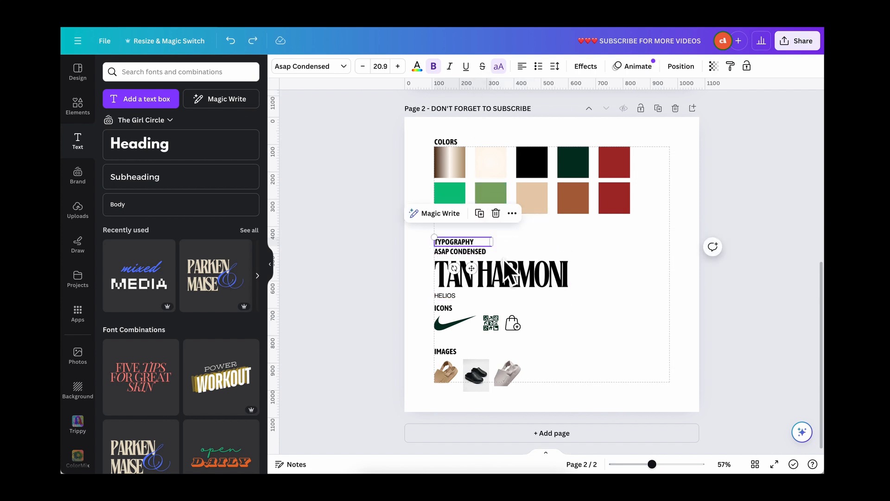
click(646, 281)
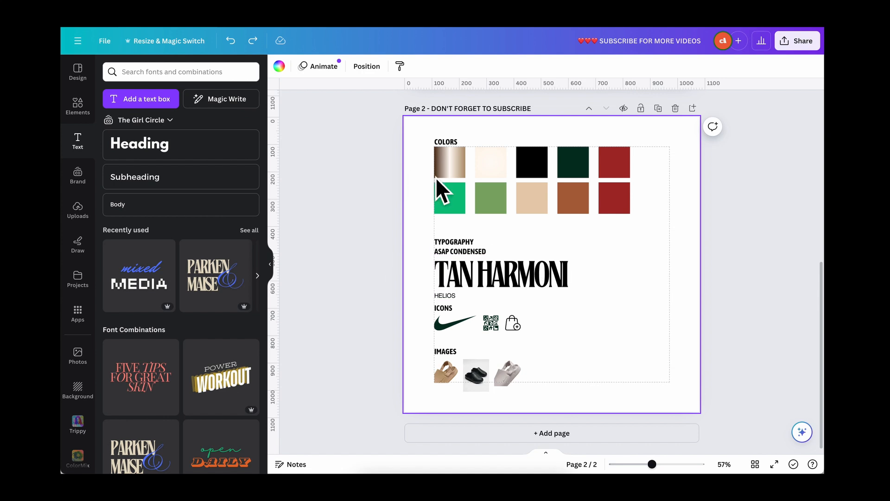
click(446, 144)
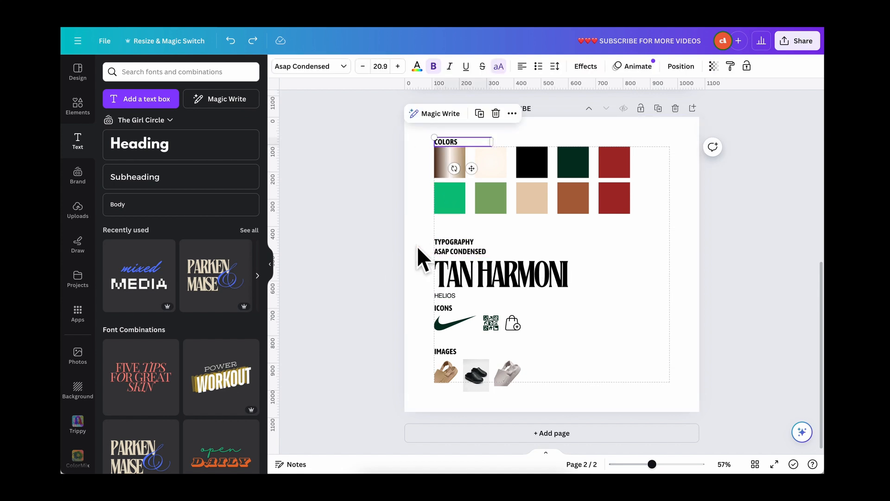
drag(408, 256, 577, 311)
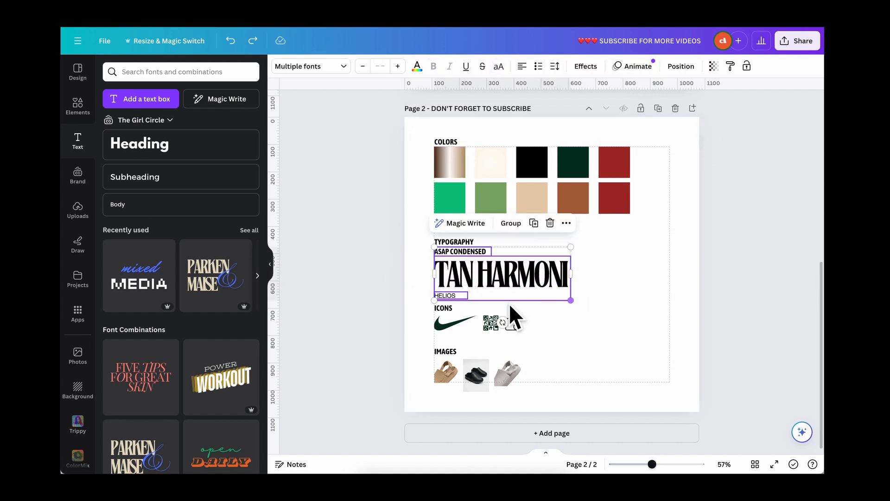
drag(428, 313, 554, 329)
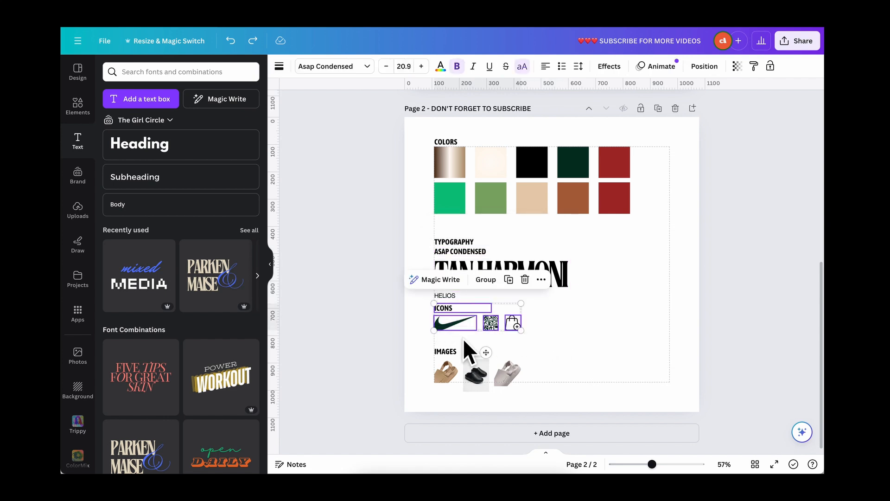
drag(419, 357, 541, 397)
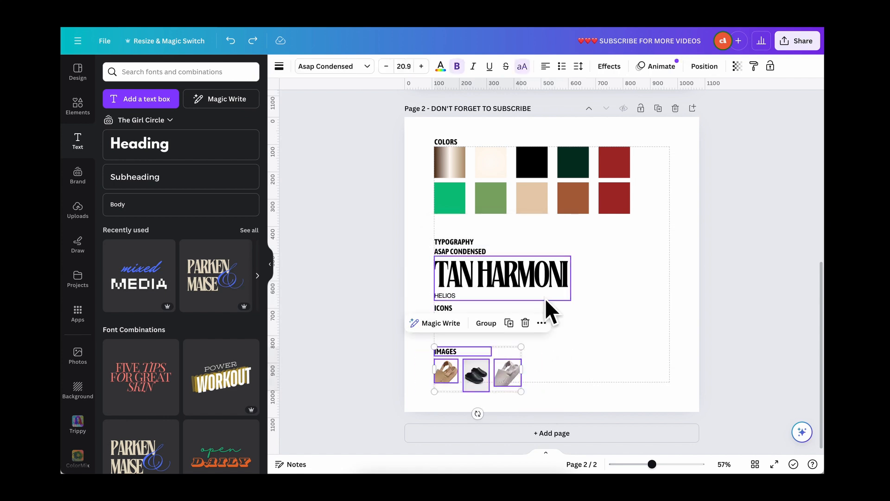
click(667, 254)
click(752, 196)
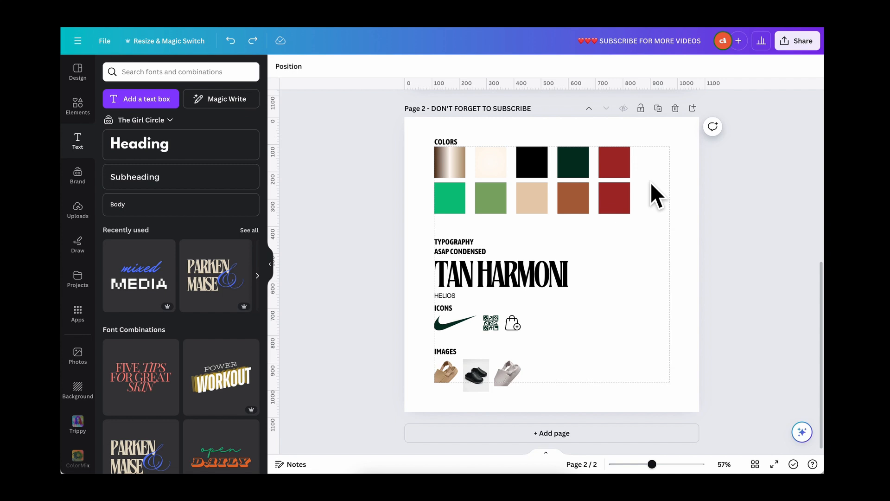
Add a third page after the style board and title it Design.
click(538, 432)
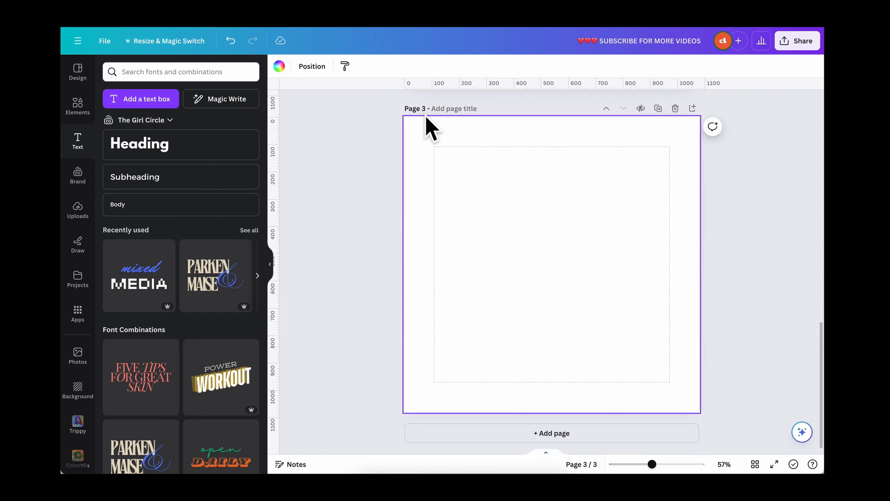
text(Design)
click(758, 181)
Compare dark green, tan and cream backgrounds on the Design page and apply the cream circular gradient from the document colours.
scroll(498, 206, up, 4)
scroll(498, 205, up, 3)
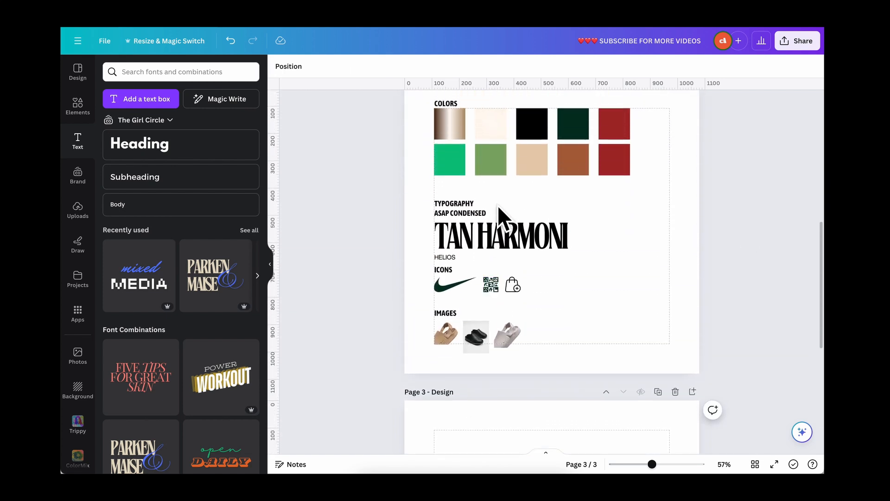
scroll(482, 257, down, 5)
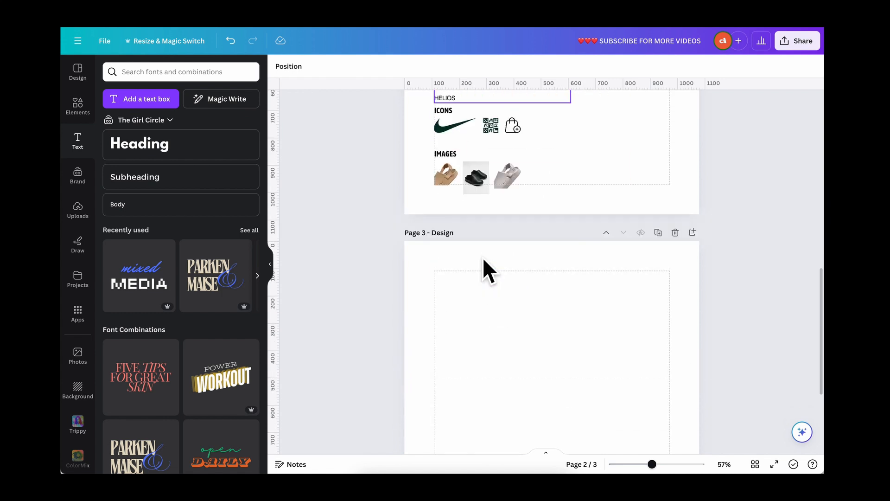
click(505, 309)
scroll(505, 310, down, 3)
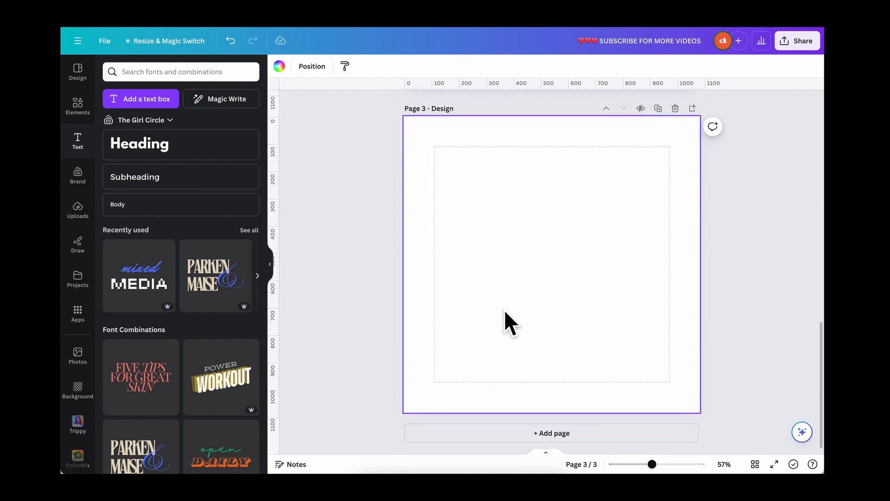
click(279, 67)
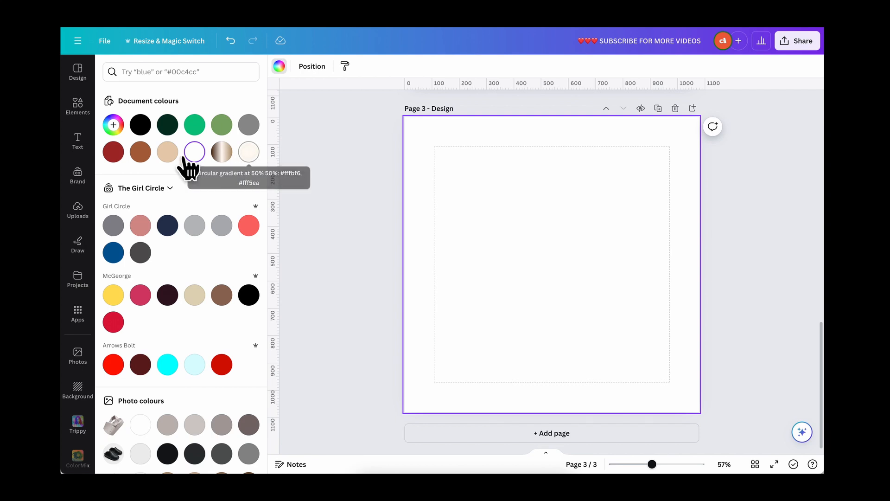
click(168, 126)
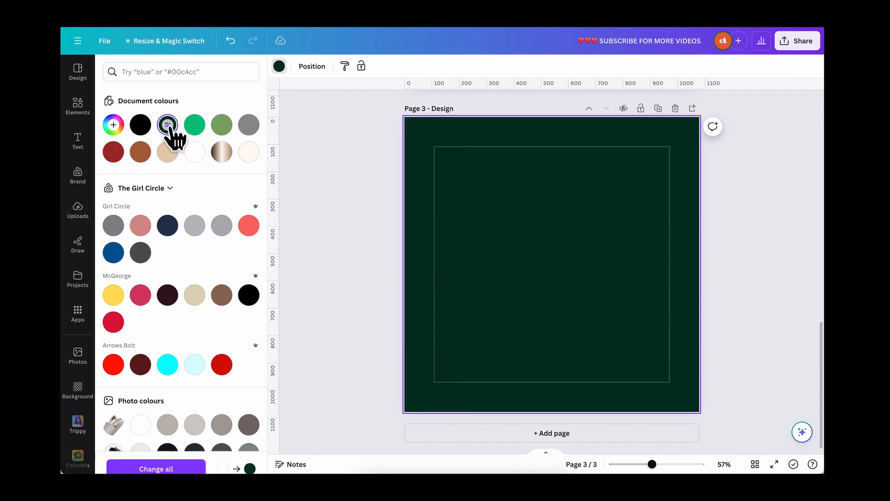
click(247, 156)
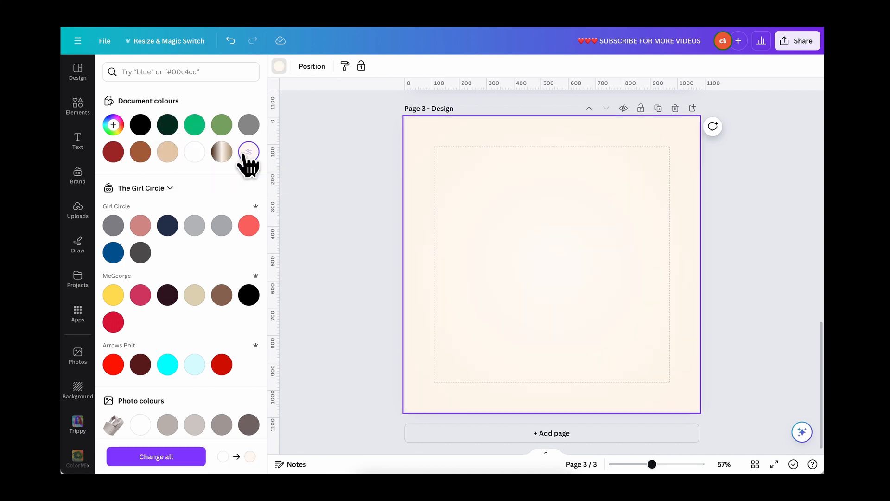
click(167, 153)
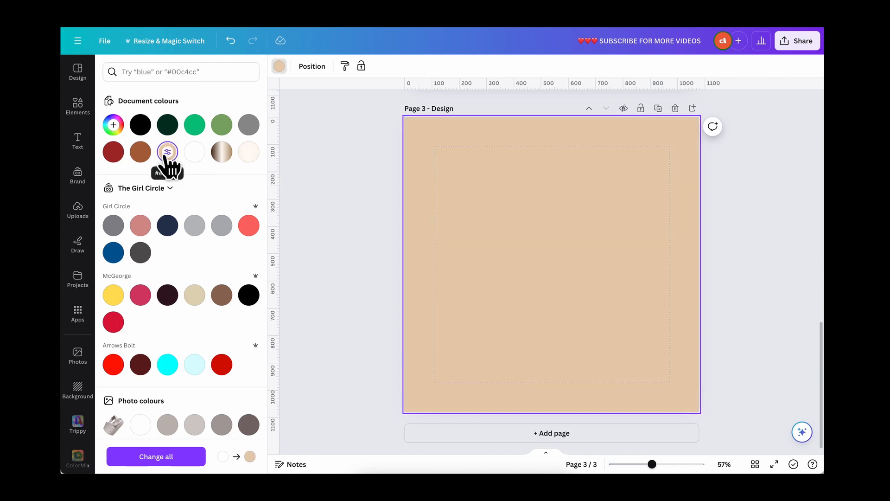
click(248, 154)
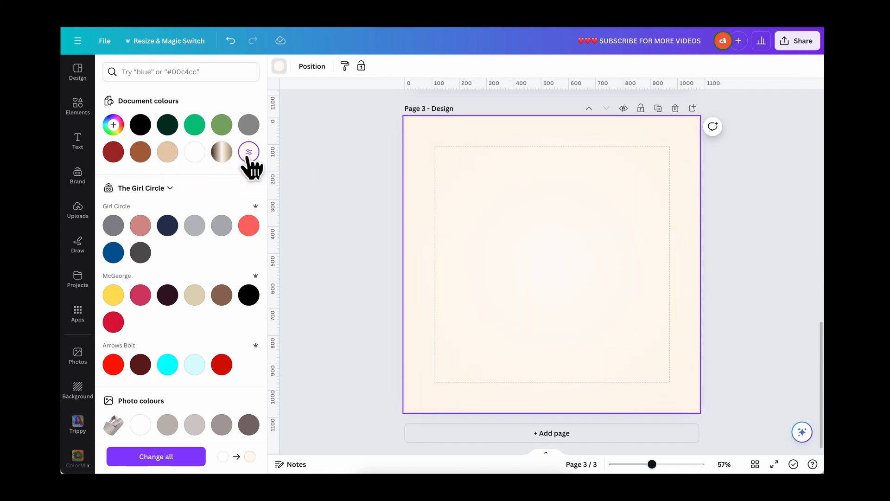
click(387, 210)
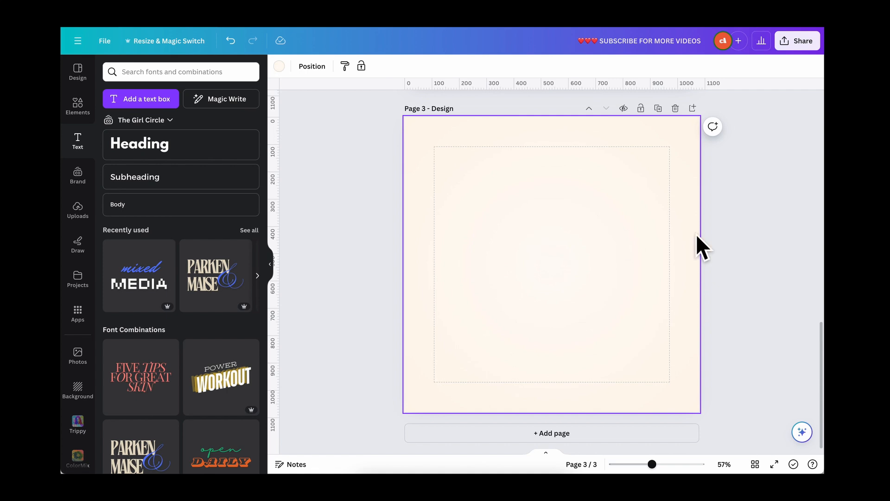
Add a third colour to the Design page's background gradient and reorder the colours so the lightest lies between two creams.
click(279, 69)
click(249, 153)
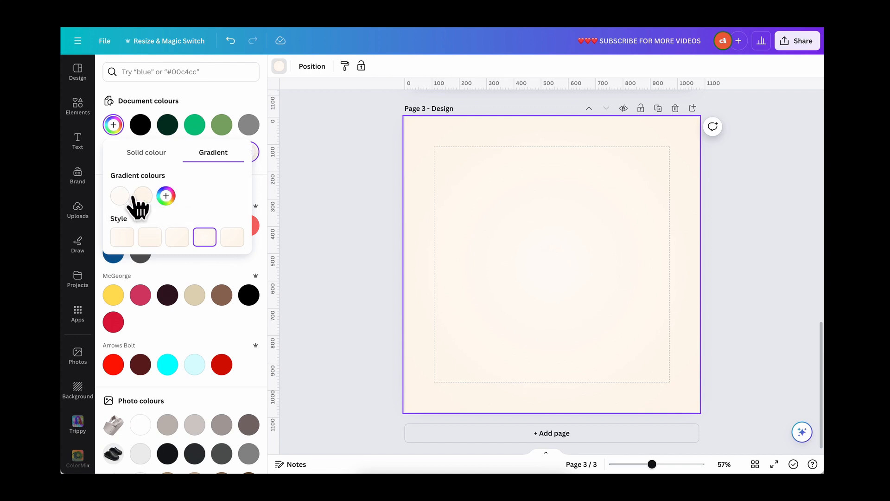
click(166, 196)
drag(125, 199, 153, 203)
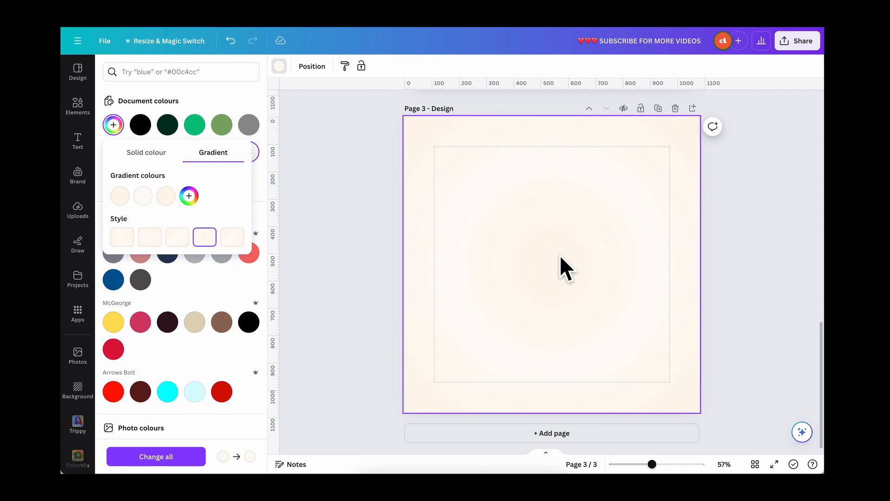
Try orange #F9BE74 as the middle colour of the Design page's background gradient and undo the gradient changes.
click(144, 196)
mouse_move(175, 235)
mouse_down()
mouse_move(192, 238)
mouse_move(212, 220)
mouse_up()
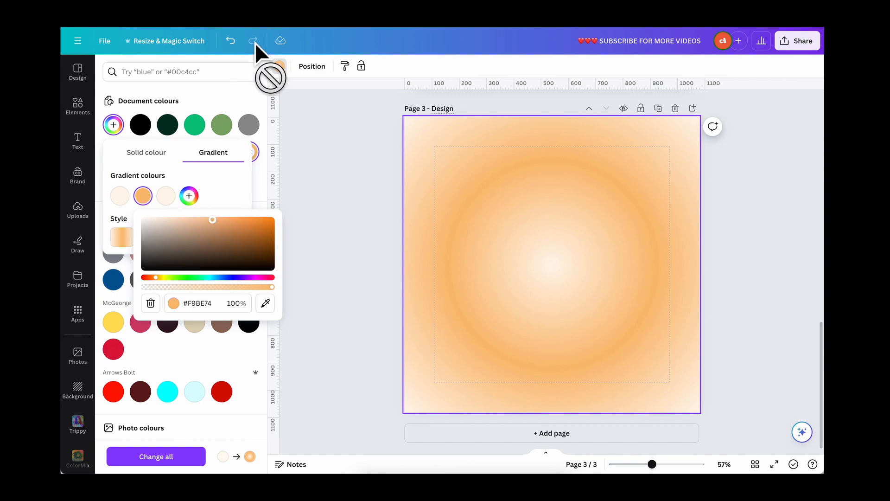
click(230, 42)
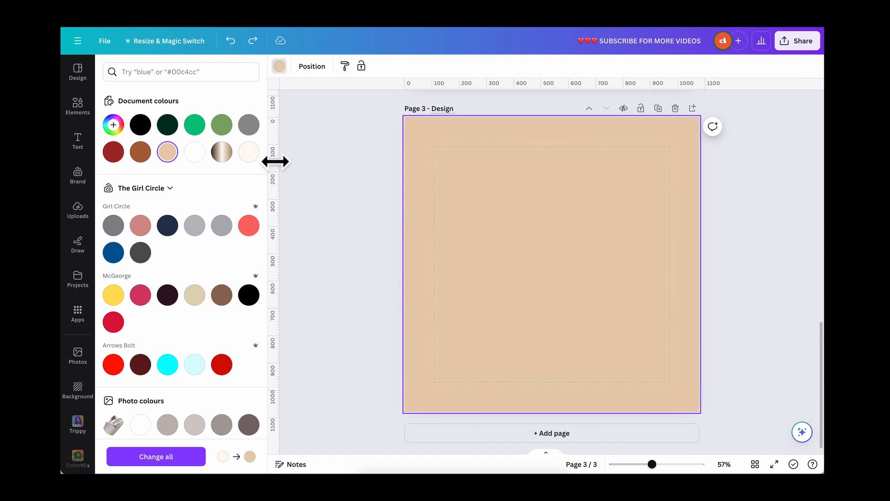
Reapply the cream circular gradient from the document colours to the Design page and check the hex codes of its two colours.
click(249, 152)
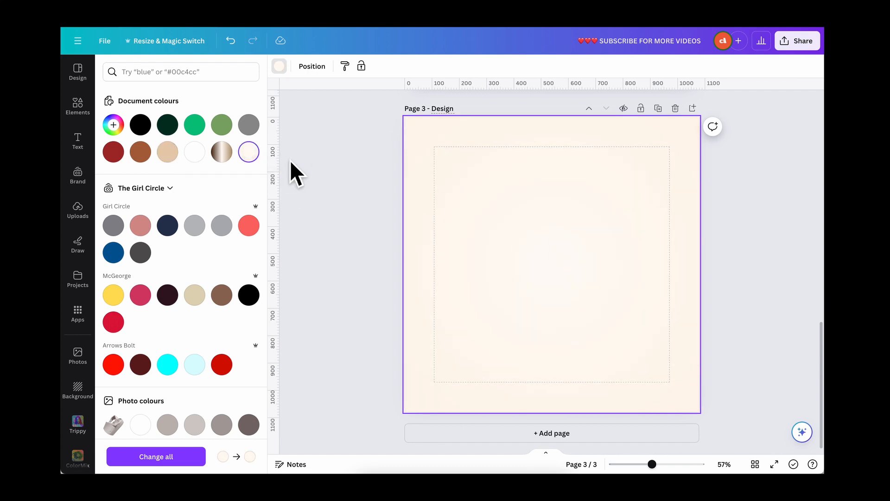
click(250, 155)
click(120, 196)
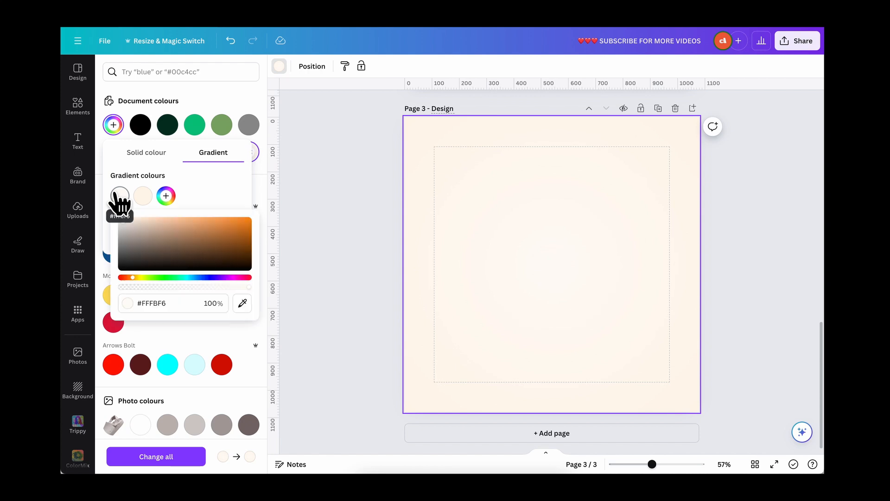
click(169, 303)
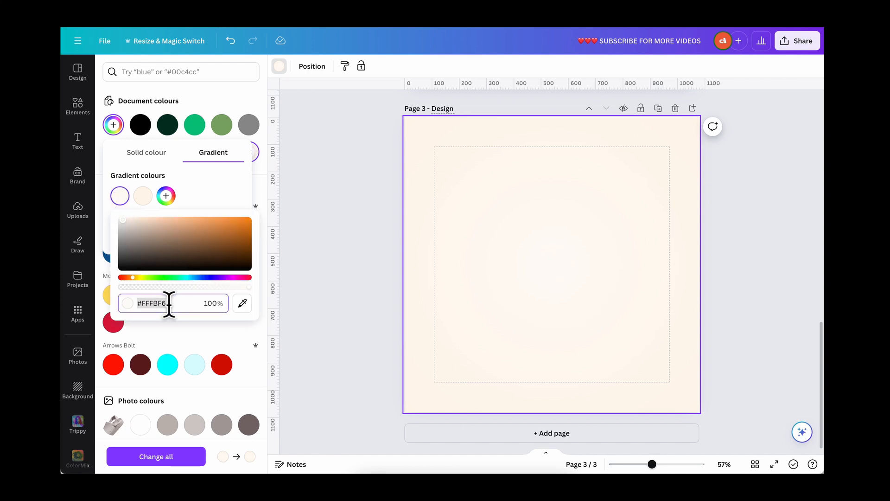
click(143, 196)
click(198, 304)
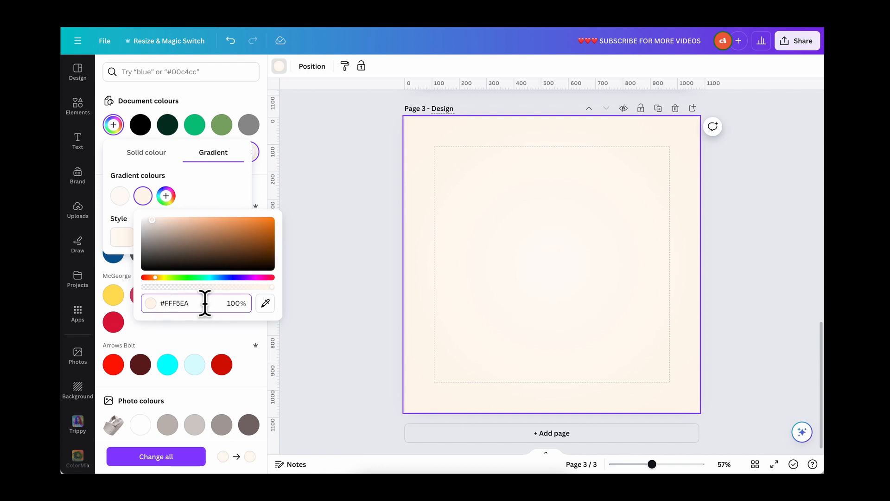
click(120, 196)
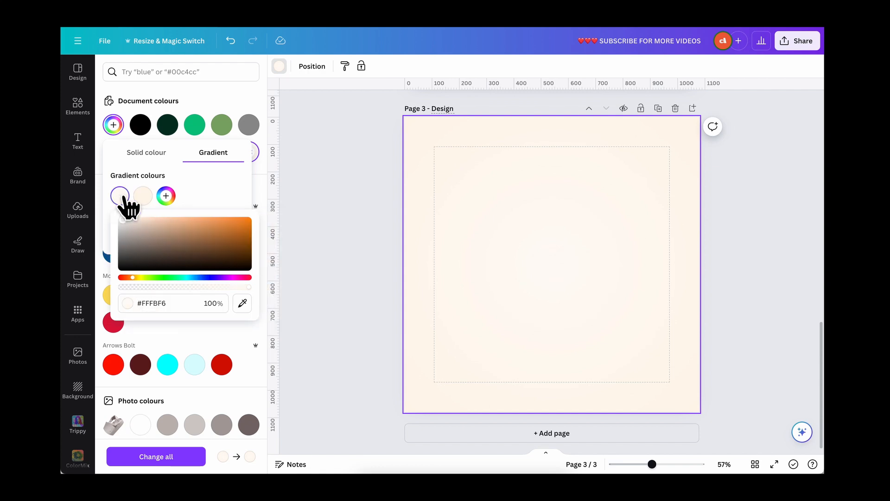
click(144, 196)
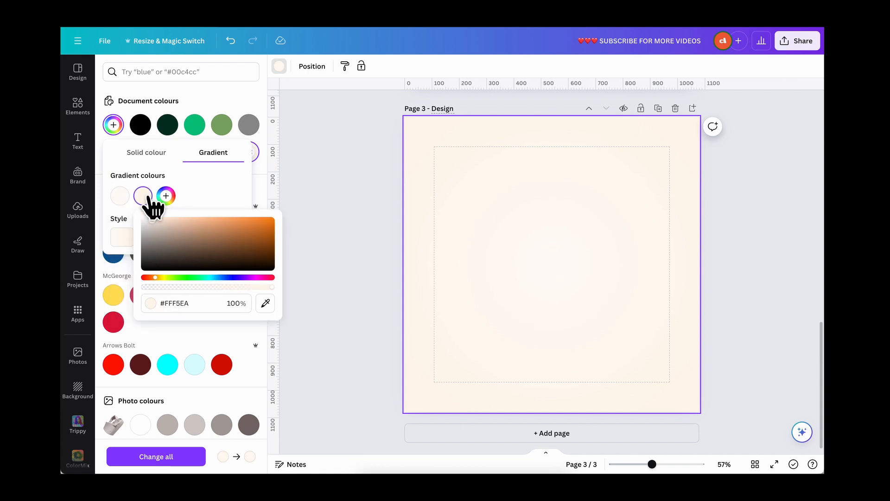
Set both cream colours of the background gradient to 100% opacity and close the gradient settings.
click(121, 196)
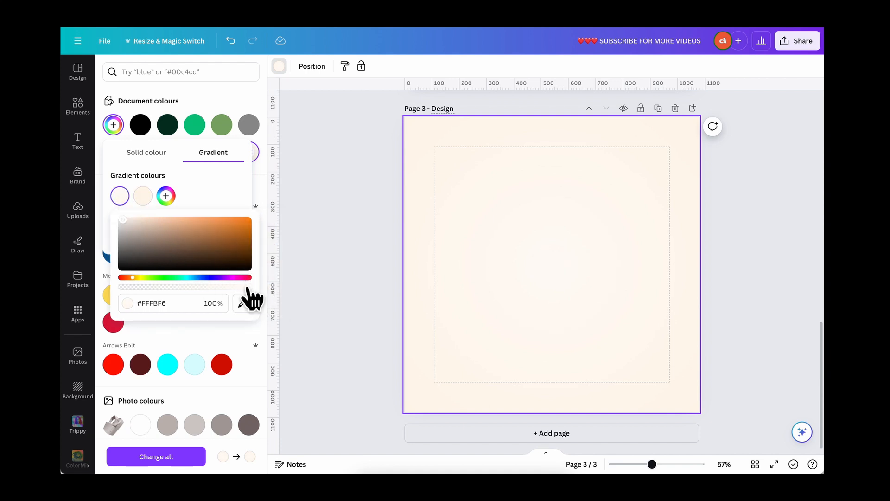
drag(251, 289, 274, 282)
click(143, 196)
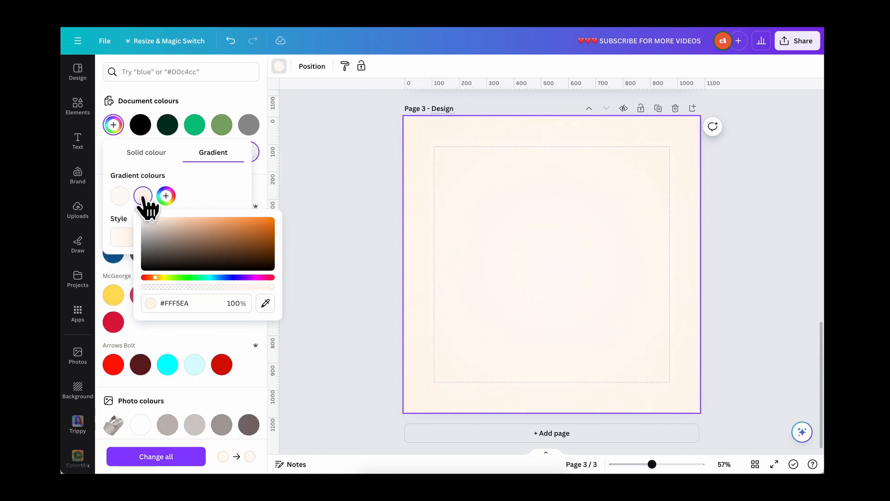
drag(273, 287, 297, 288)
click(307, 265)
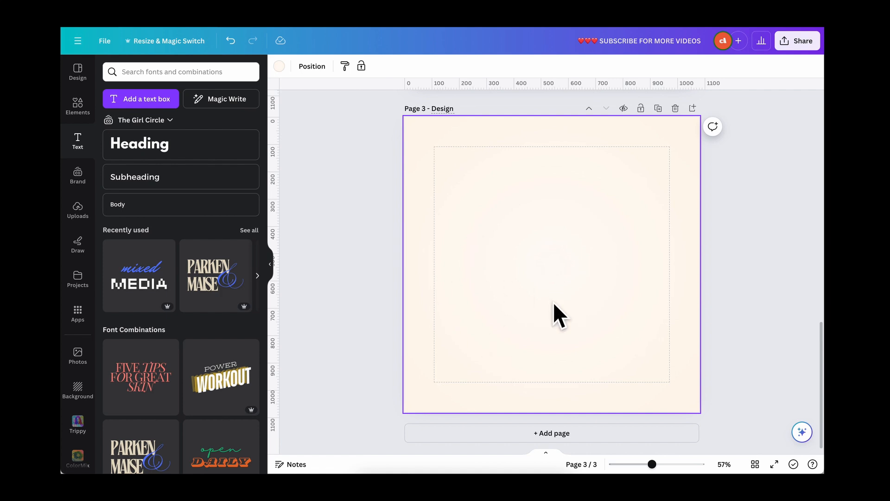
Label the cream swatch on the style board "background" in size 10 text.
scroll(564, 265, up, 6)
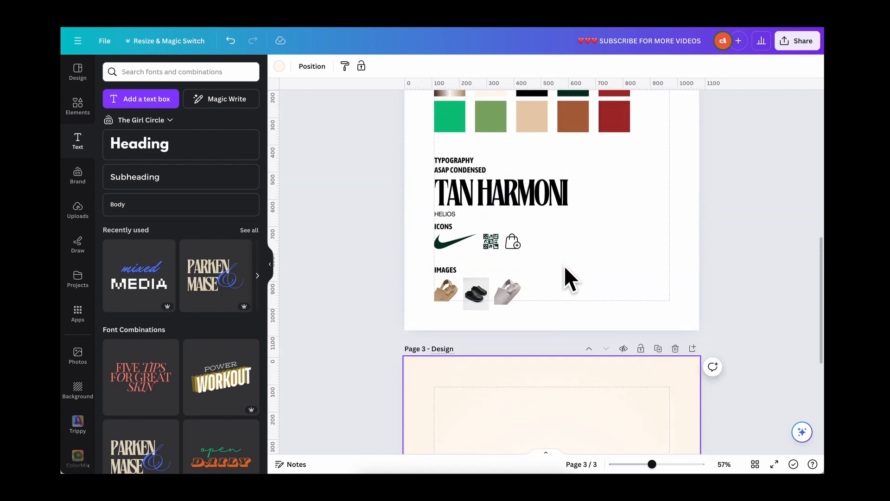
click(478, 119)
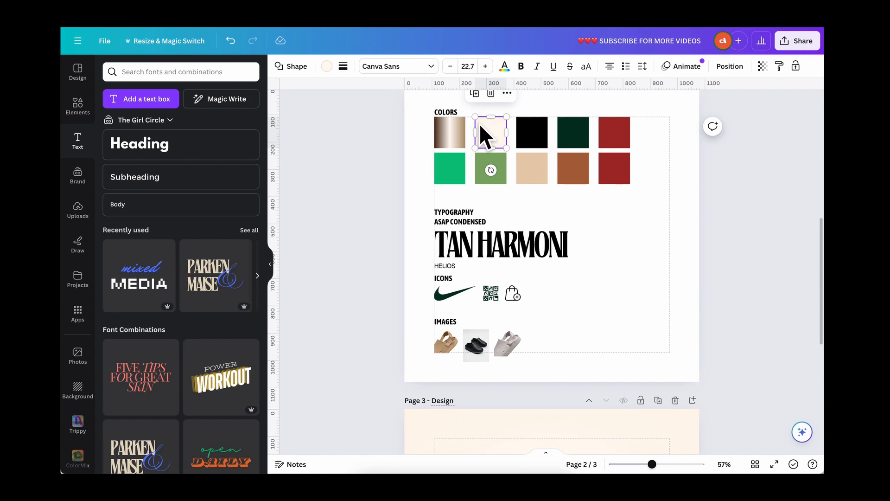
key(Return)
text(ba)
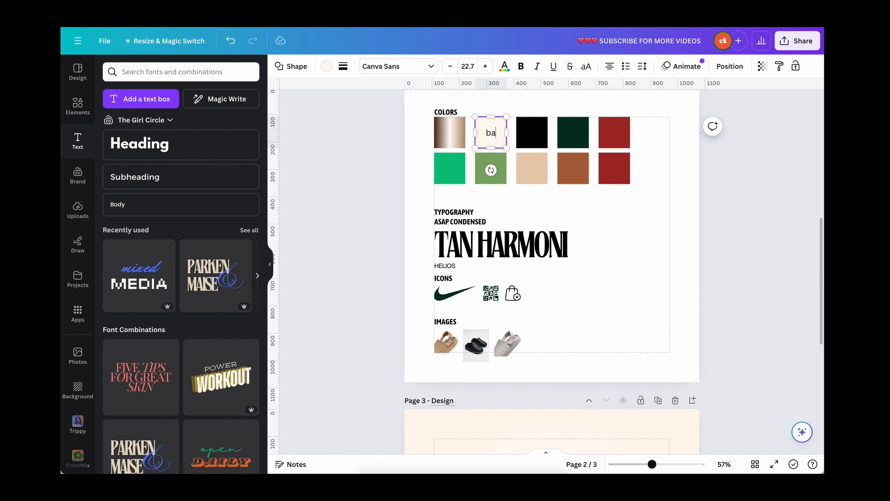
text(ckground)
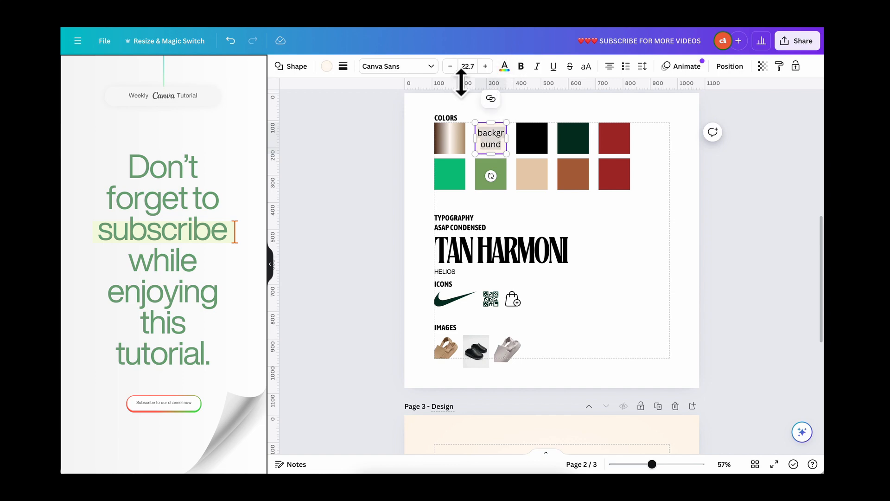
click(465, 66)
click(471, 130)
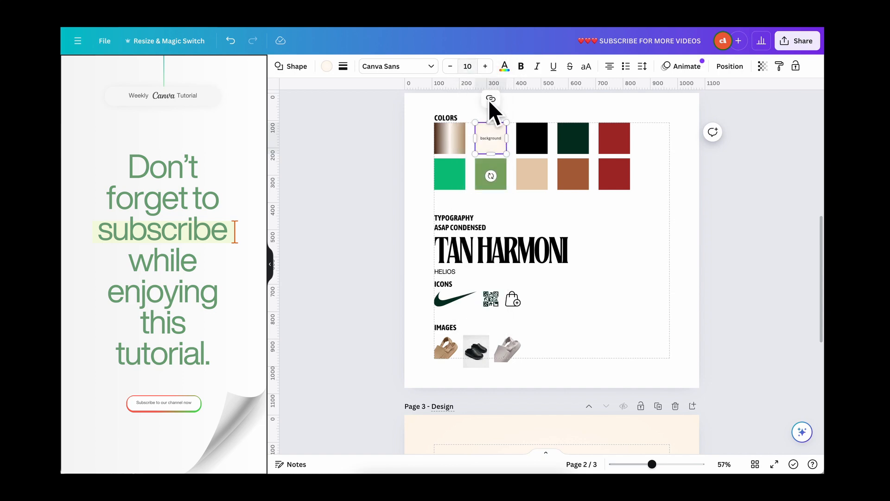
click(605, 245)
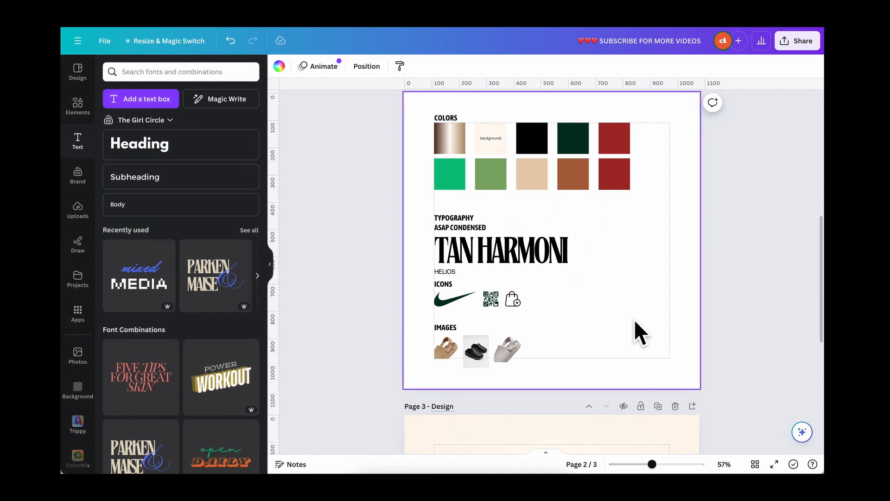
Copy the tan shoe image from the style board to the Design page and enlarge it to fill the margin guides.
scroll(635, 319, down, 1)
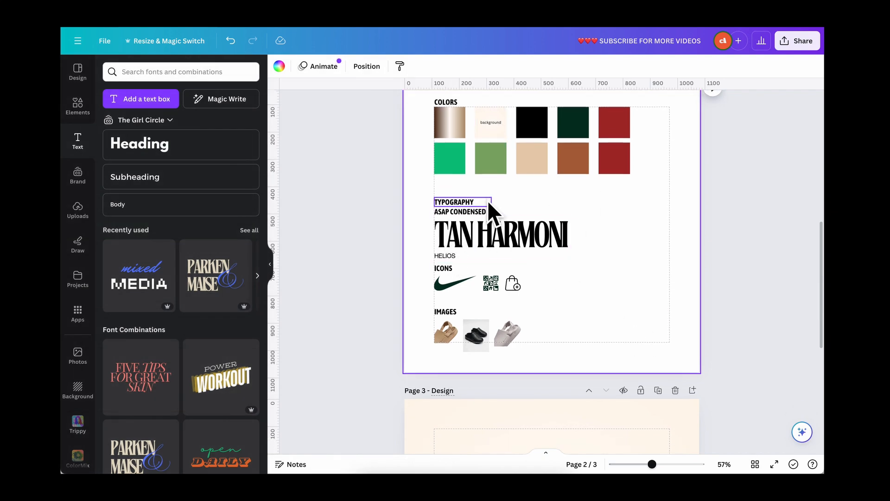
scroll(575, 198, up, 1)
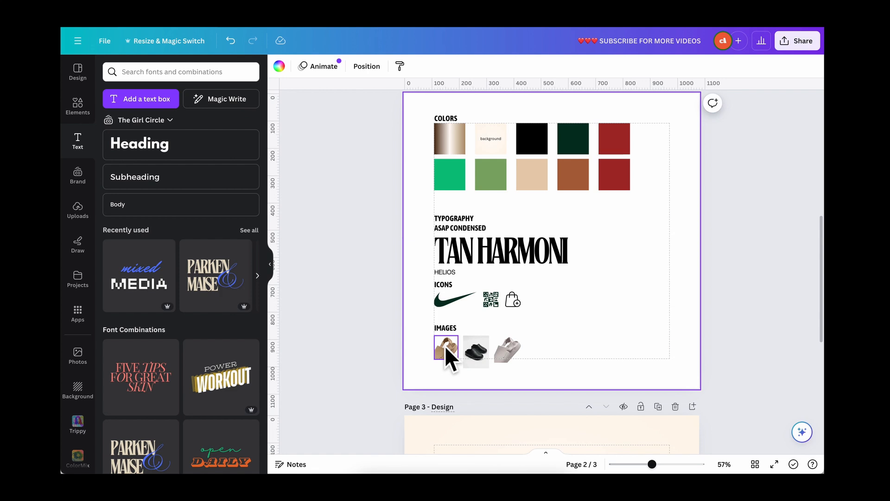
click(446, 349)
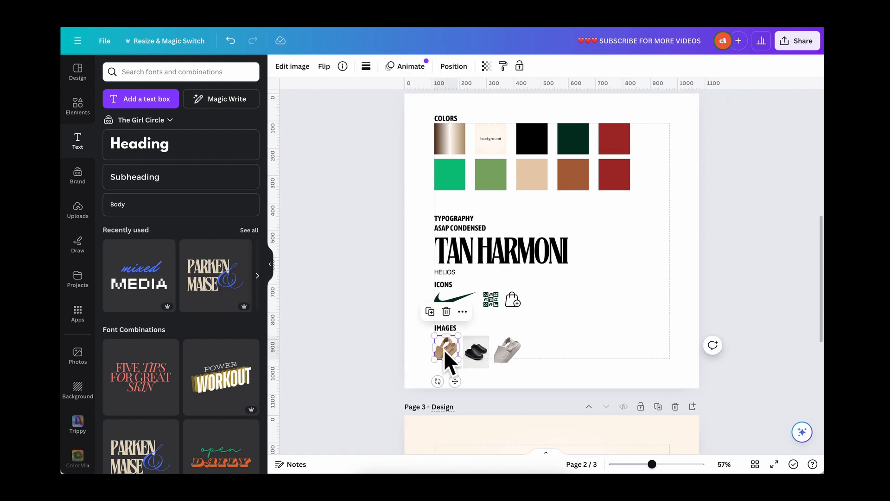
scroll(444, 349, down, 6)
click(516, 204)
key(ctrl+v)
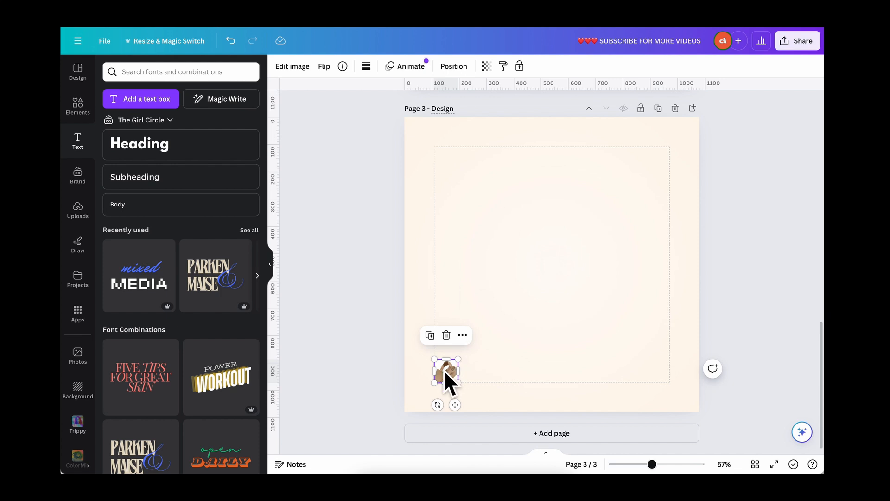
drag(459, 357, 672, 147)
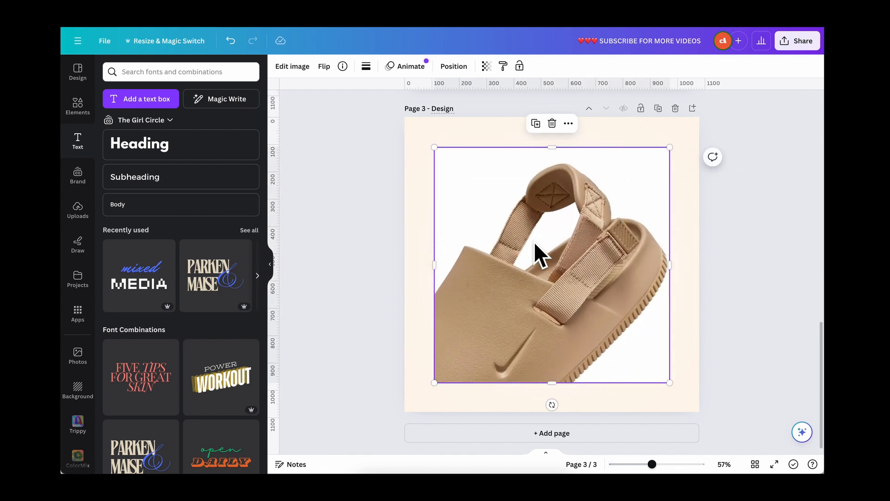
Separate the tan shoe from its white backdrop with Magic Grab, brushing over the whole shoe at brush size 100.
scroll(533, 241, up, 3)
scroll(533, 241, down, 3)
click(299, 71)
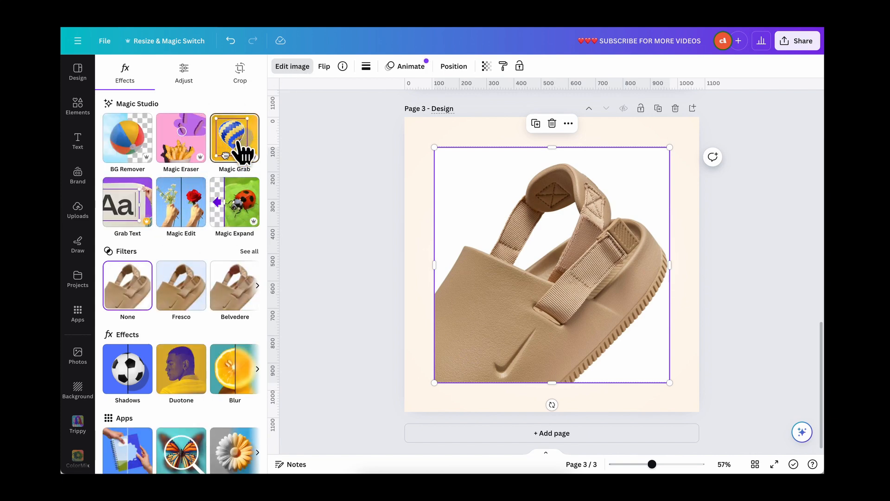
click(238, 143)
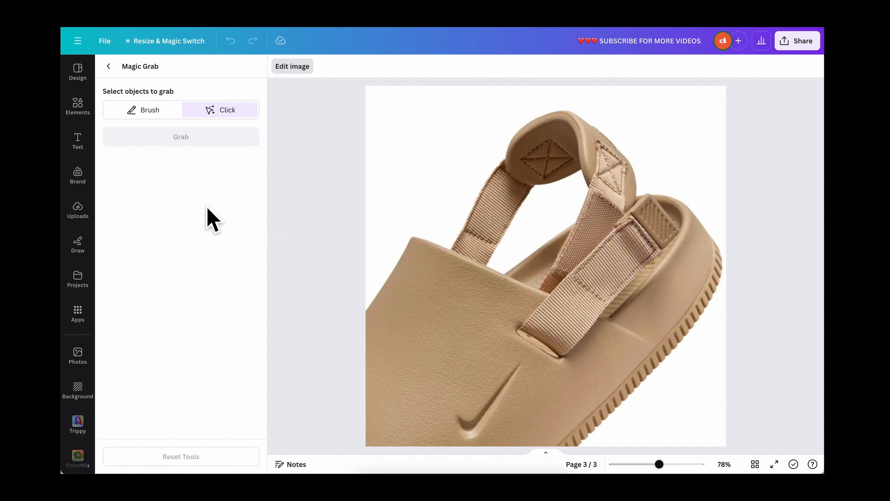
click(148, 111)
drag(153, 147, 250, 156)
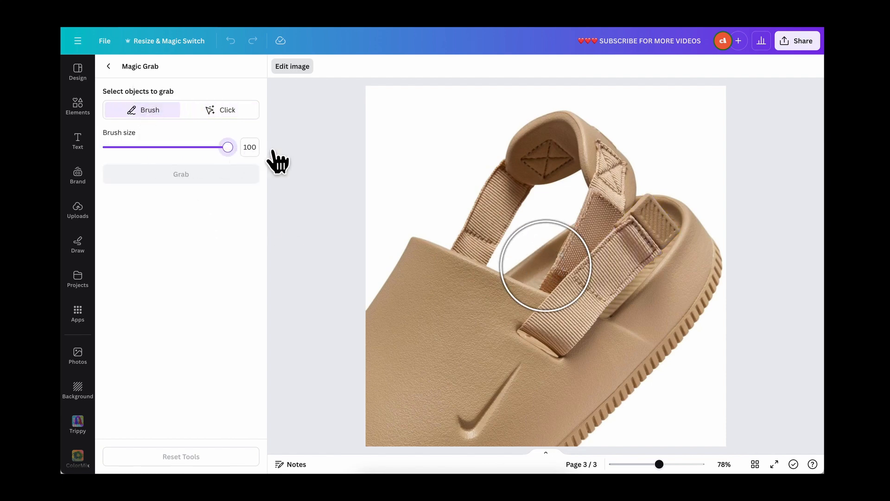
click(210, 115)
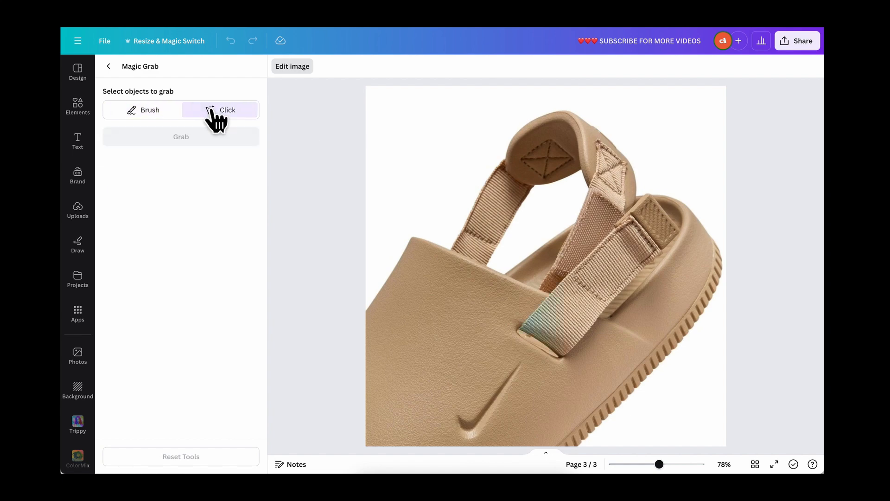
click(130, 116)
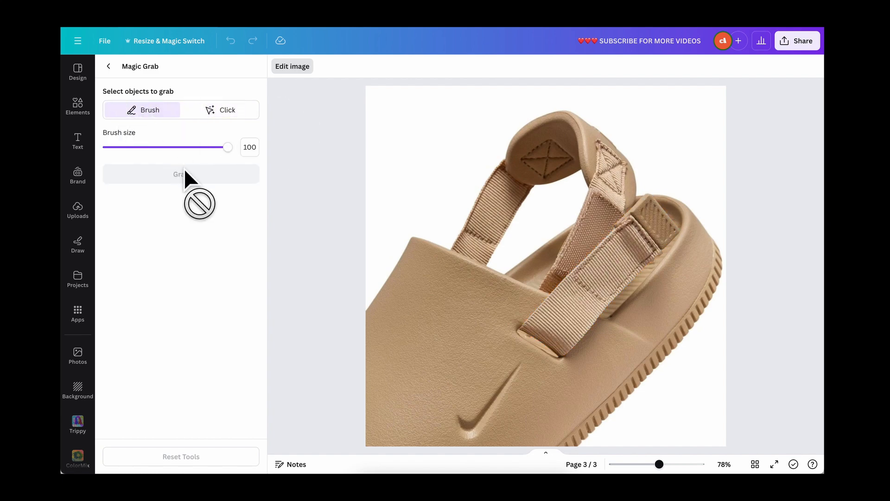
mouse_move(375, 313)
mouse_down()
mouse_move(439, 274)
mouse_move(582, 135)
mouse_move(472, 218)
mouse_move(380, 405)
mouse_move(552, 413)
mouse_move(753, 226)
mouse_move(642, 224)
mouse_move(622, 185)
mouse_move(413, 413)
mouse_move(545, 315)
mouse_move(673, 250)
mouse_up()
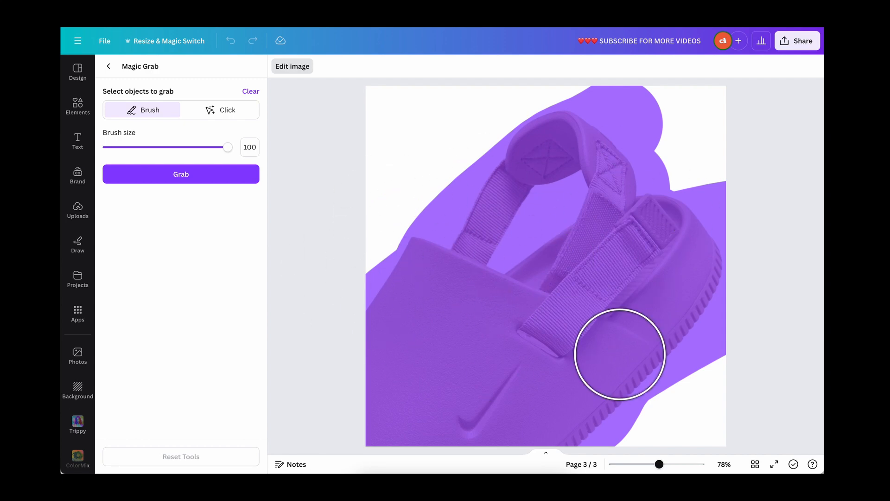
click(193, 176)
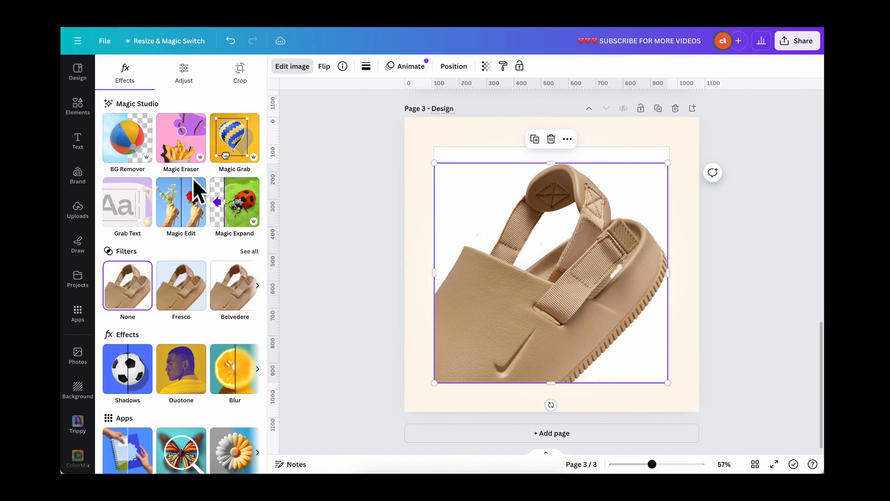
Delete the leftover white backdrop from the Design page and select the cut-out shoe.
click(472, 154)
key(Delete)
click(566, 290)
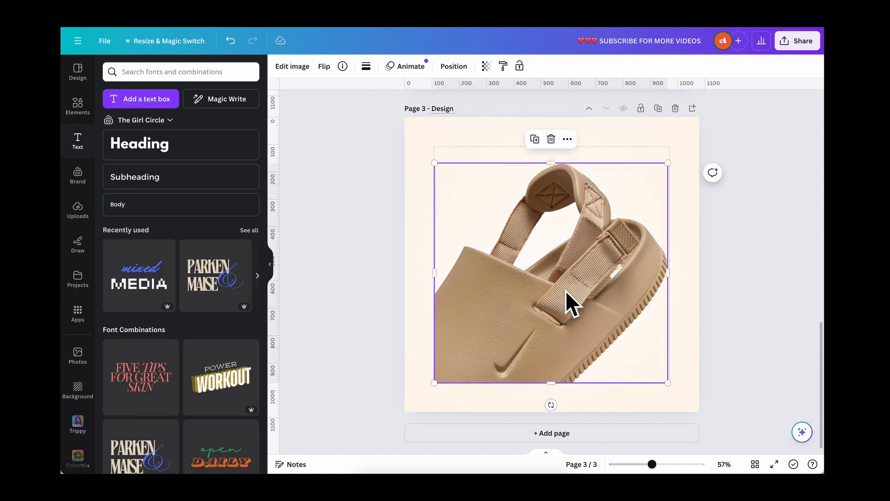
Move the shoe into the page's lower-left corner and enlarge it to the full page width, about 1,080 by 1,016.
drag(537, 306, 507, 332)
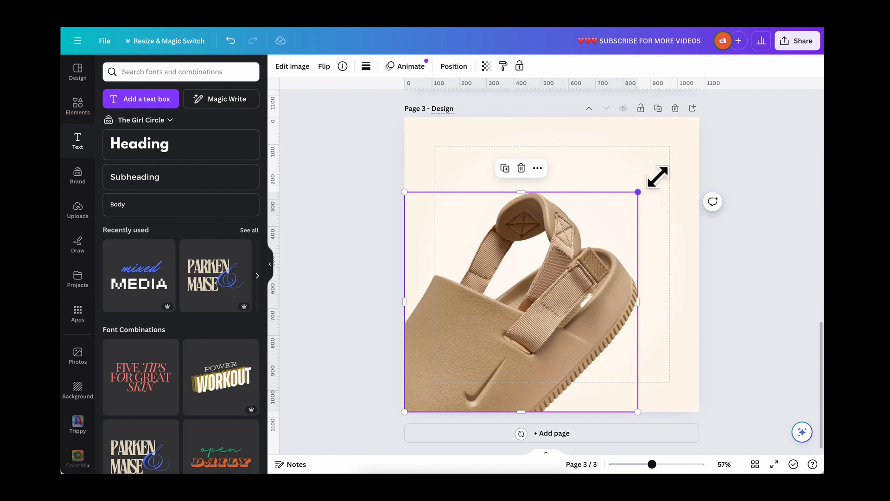
drag(638, 191, 697, 135)
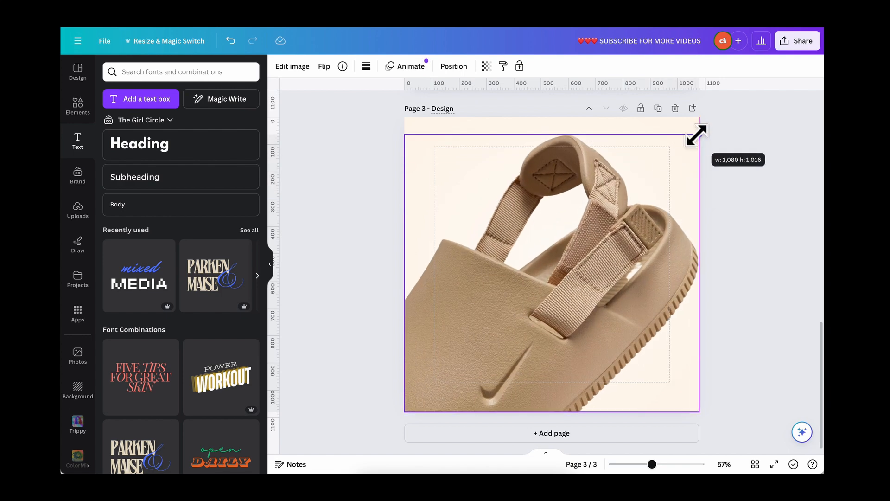
drag(697, 136, 697, 135)
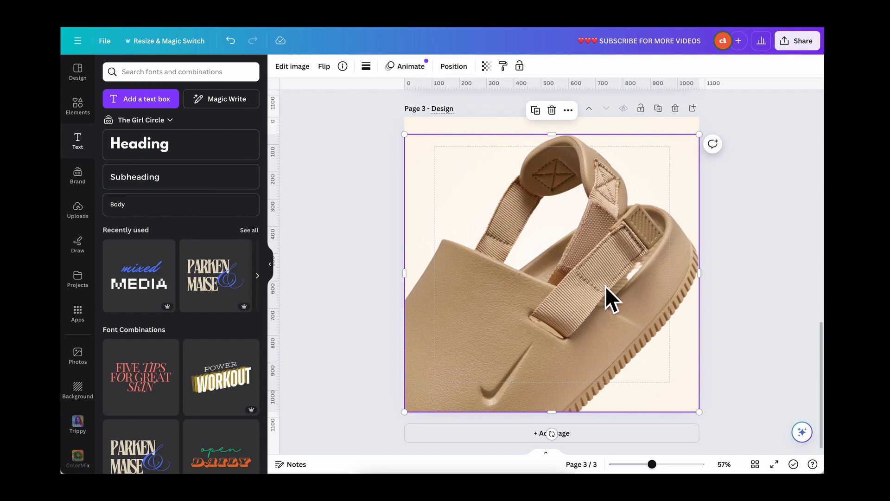
Shift the shoe slightly left past the page edge and crop its left side flush with the page.
drag(600, 304, 593, 302)
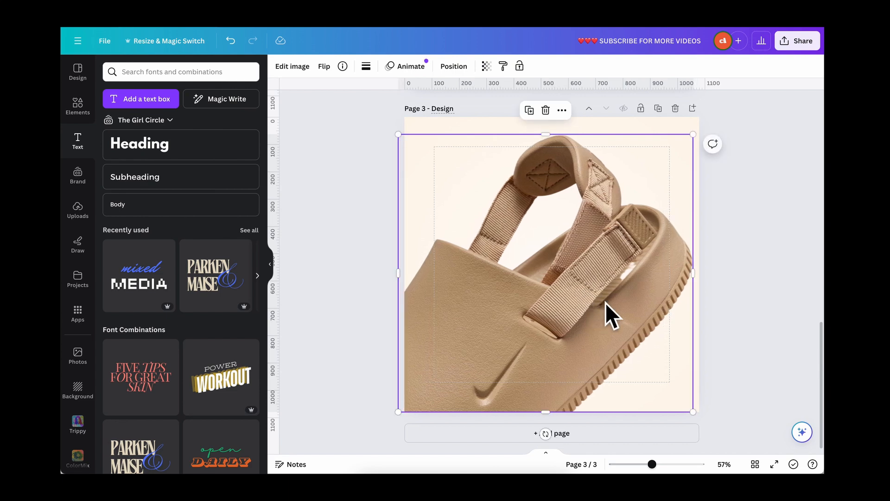
click(706, 295)
click(552, 285)
drag(398, 268, 404, 268)
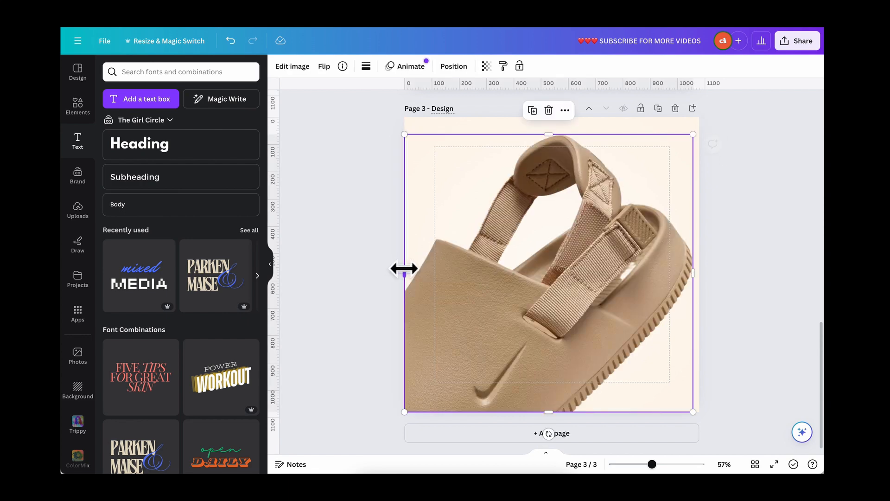
Adjust the tan shoe image's light, setting its brightness to 10 and its contrast to 7.
click(289, 67)
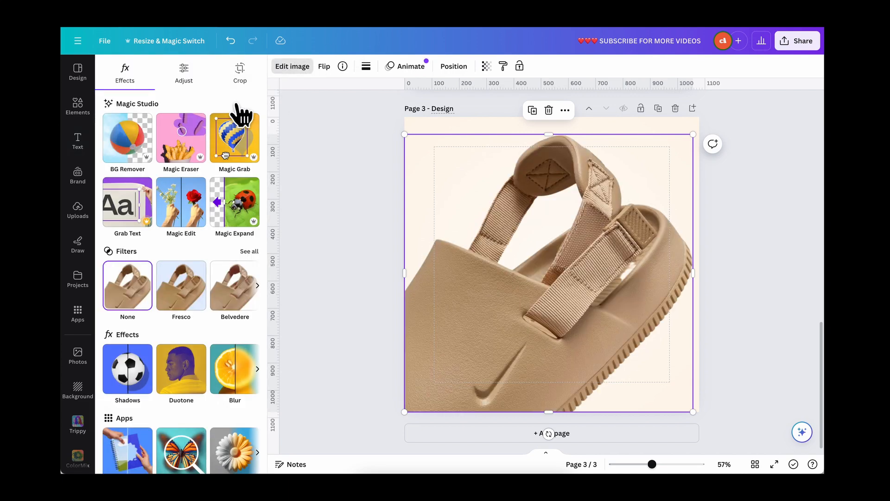
click(186, 73)
scroll(183, 266, down, 6)
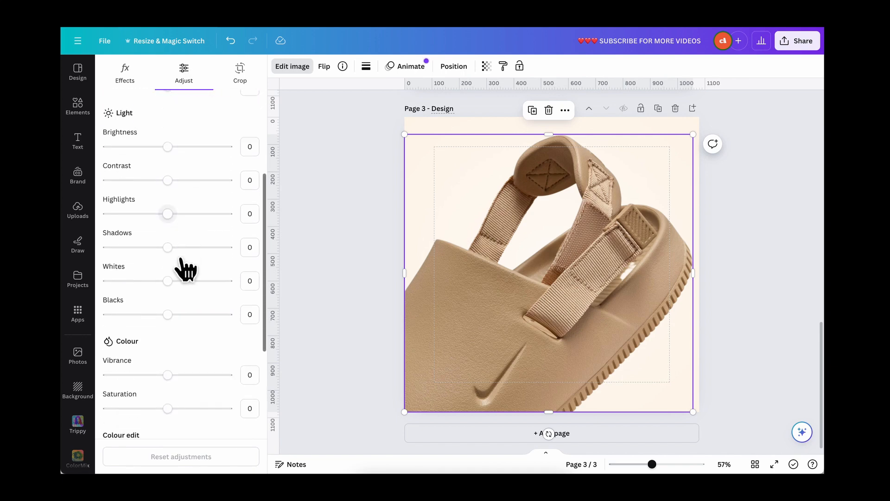
scroll(192, 249, up, 6)
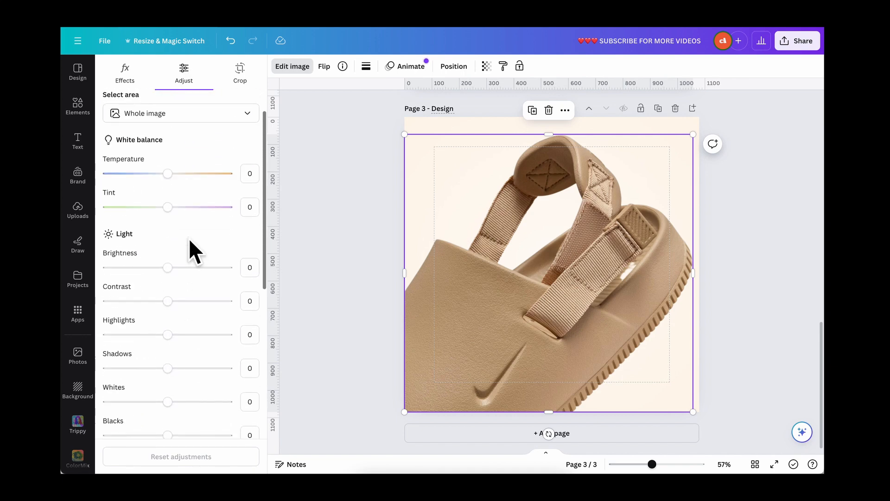
scroll(169, 246, down, 2)
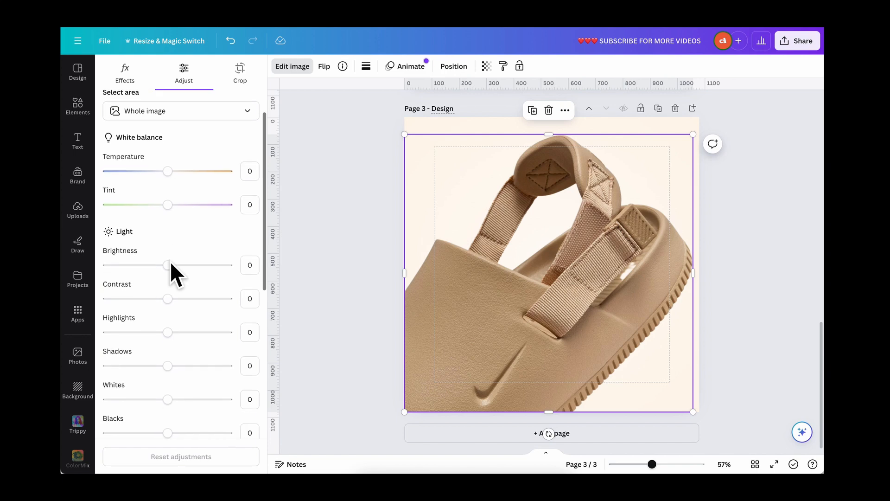
click(169, 265)
drag(168, 266, 174, 265)
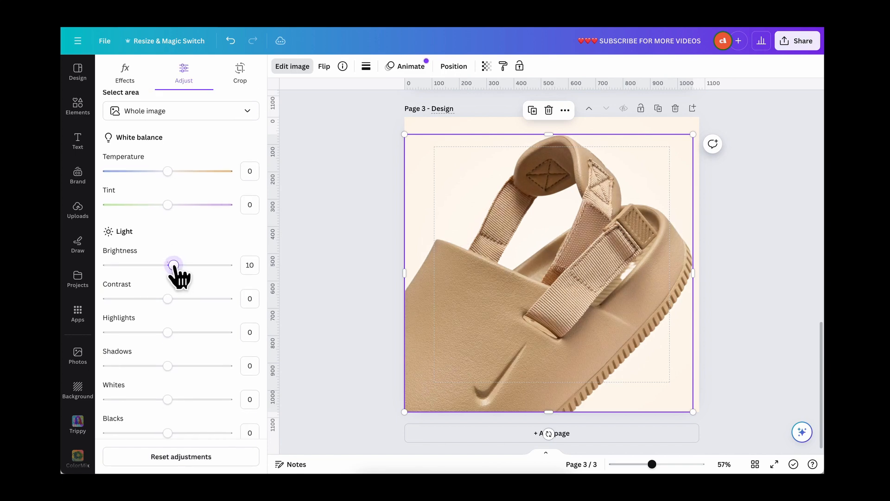
scroll(188, 322, down, 1)
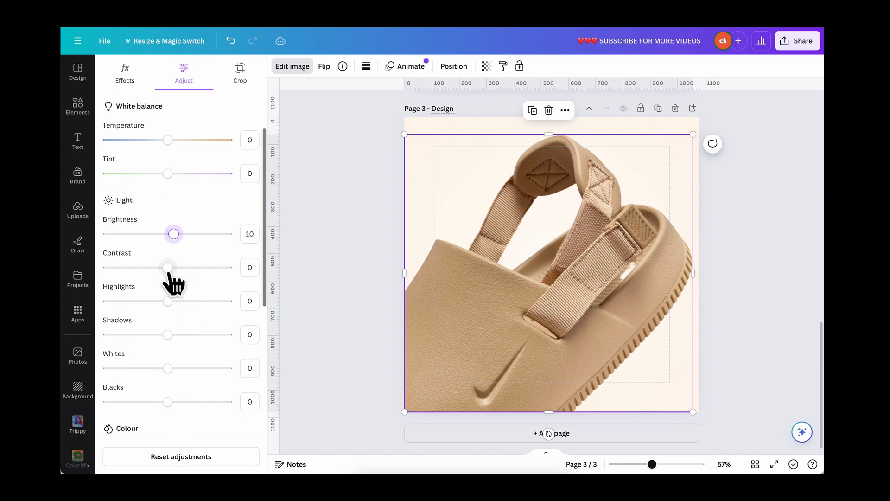
drag(168, 269, 172, 268)
Reduce the shoe image's highlights to -24 and its shadows to -19.
scroll(192, 347, down, 1)
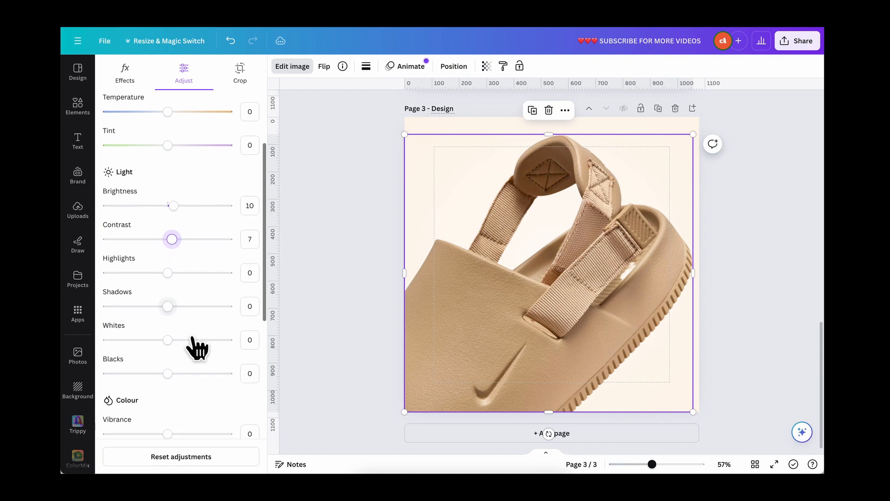
drag(168, 274, 160, 273)
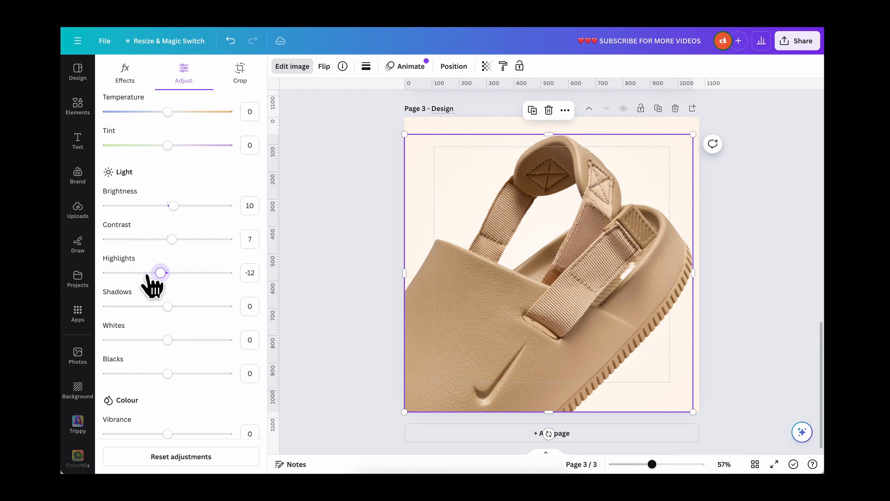
drag(148, 276, 152, 275)
scroll(205, 352, down, 2)
drag(168, 248, 157, 249)
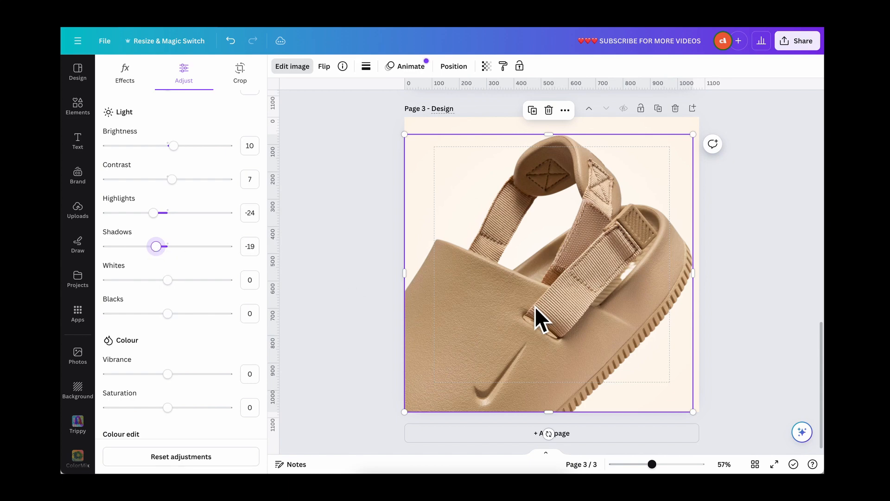
Enrich the shoe's colour by setting vibrance to 28 and saturation to 15.
scroll(119, 308, down, 4)
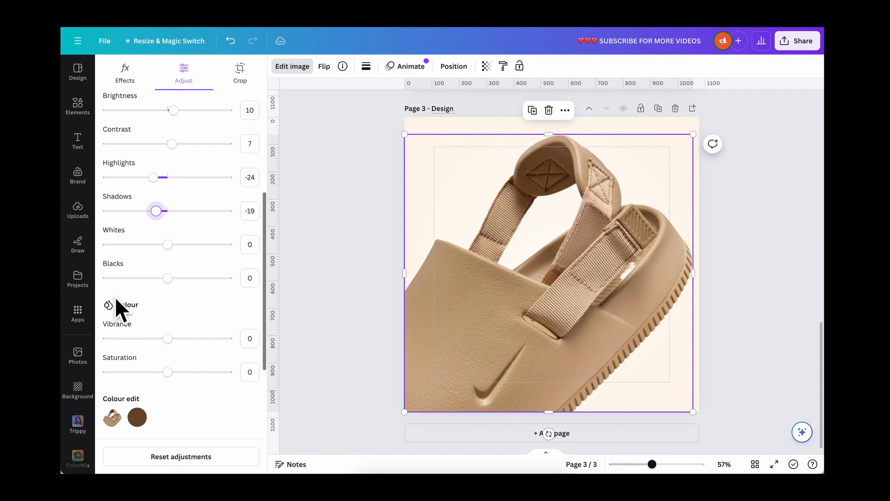
drag(167, 251, 185, 251)
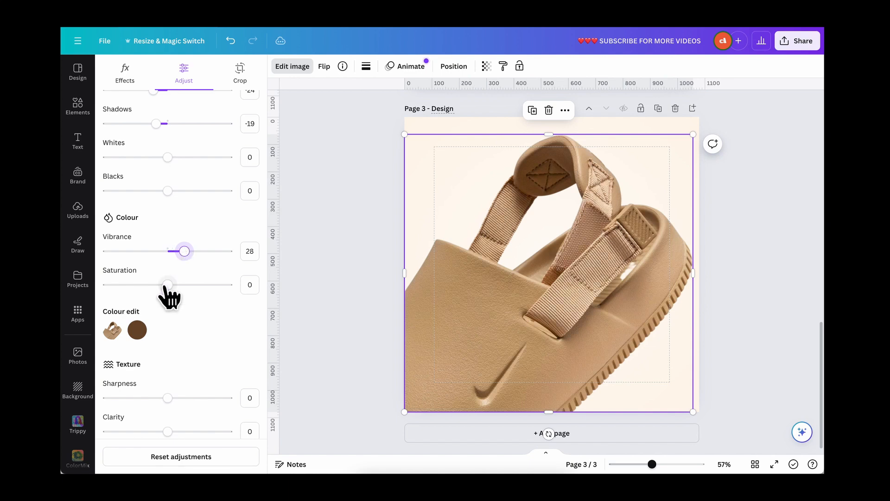
drag(167, 285, 174, 285)
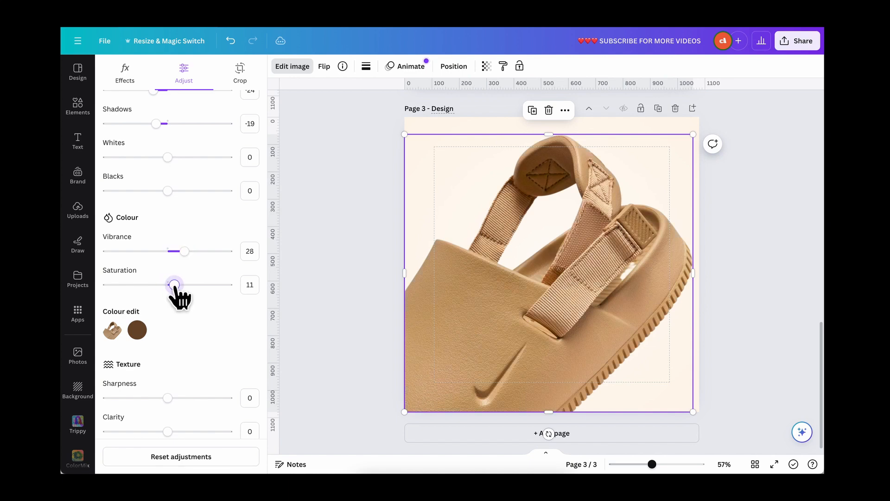
key(BackSpace)
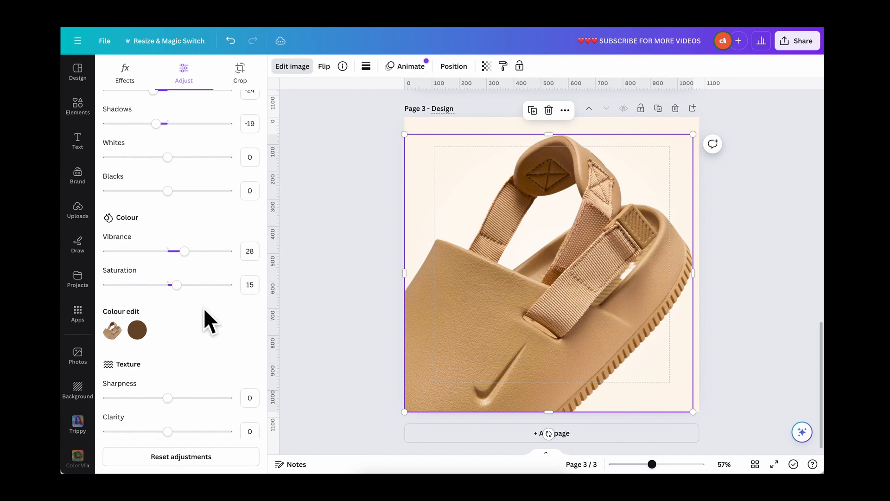
Set the shoe image's sharpness to 10, close the image adjustments and deselect the shoe.
scroll(204, 308, down, 2)
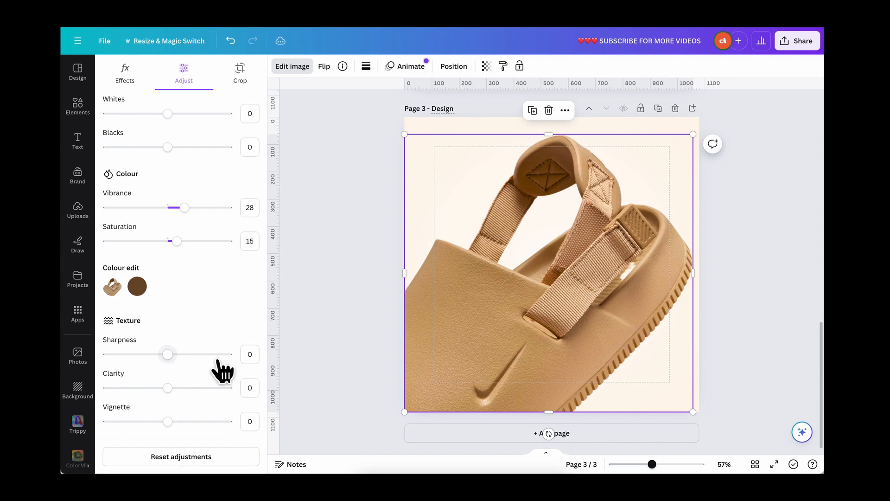
click(250, 355)
text(10)
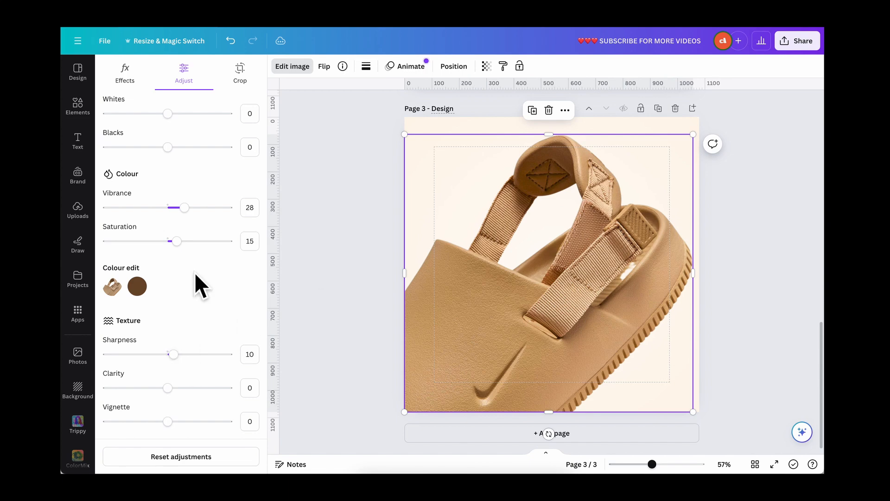
scroll(194, 271, up, 5)
click(698, 197)
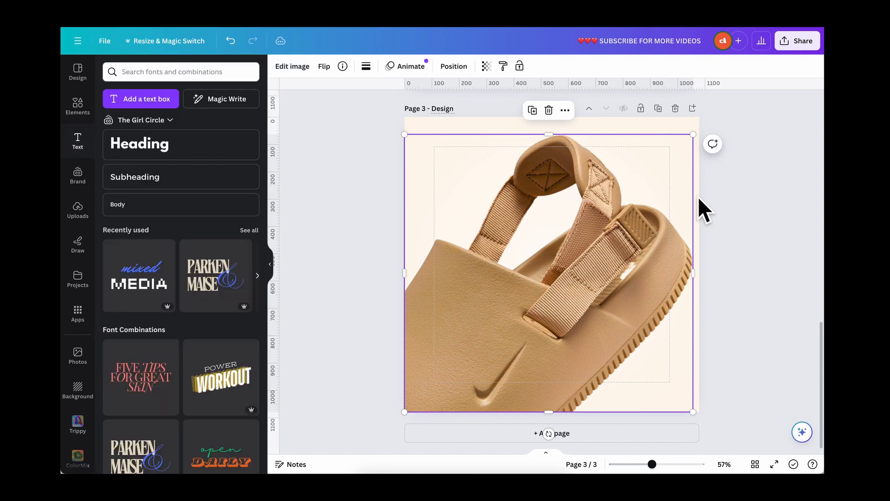
click(769, 276)
click(493, 277)
click(360, 210)
Copy the original tan shoe from the style board onto the Design page, enlarge it to compare with the adjusted shoe, and delete the copy.
scroll(360, 211, up, 5)
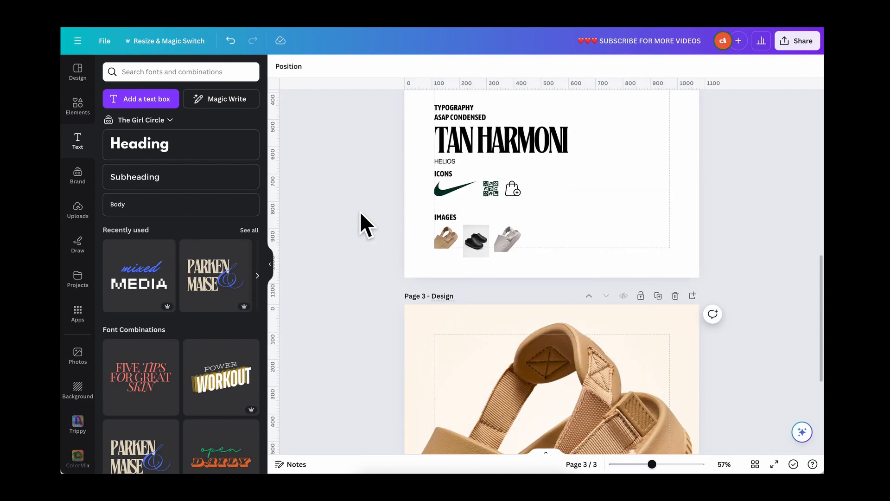
click(441, 242)
scroll(441, 243, down, 4)
click(467, 244)
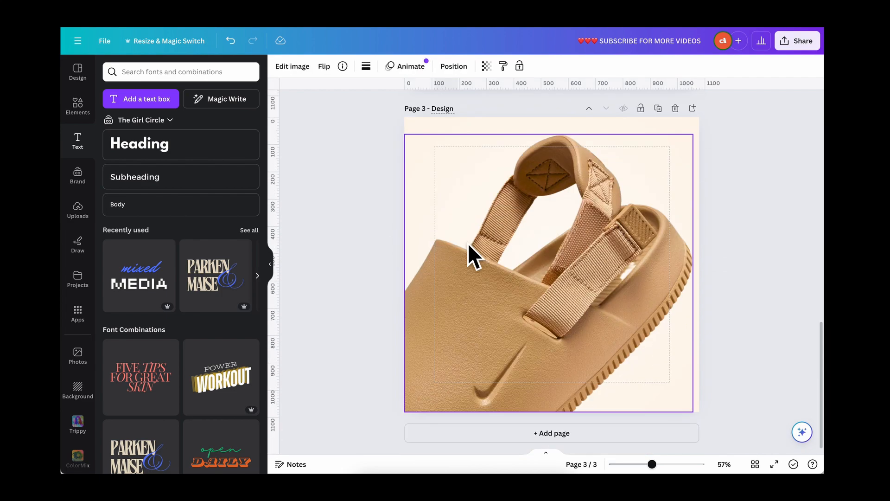
key(ctrl+v)
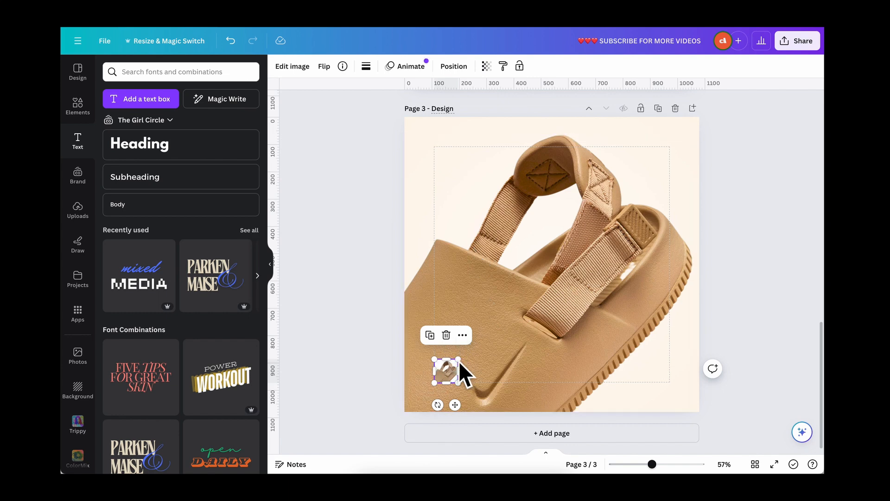
drag(458, 359, 692, 124)
drag(554, 274, 645, 272)
drag(654, 284, 485, 348)
scroll(630, 196, up, 5)
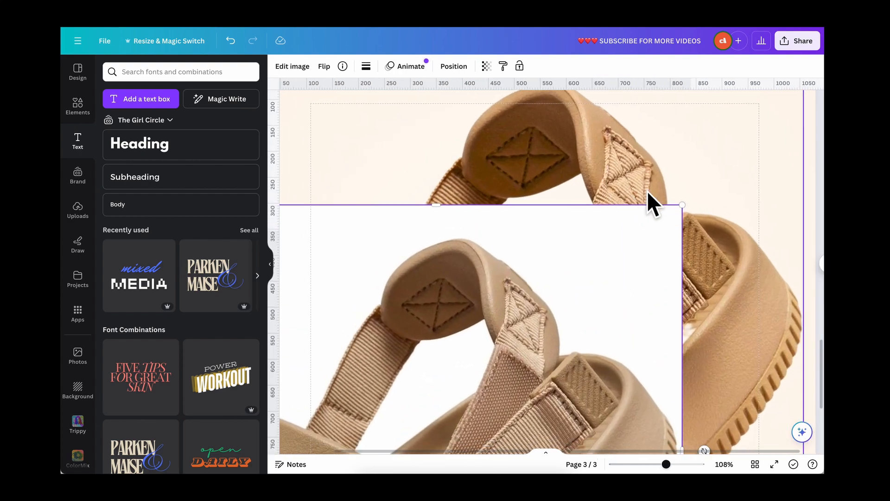
scroll(647, 190, down, 5)
key(Delete)
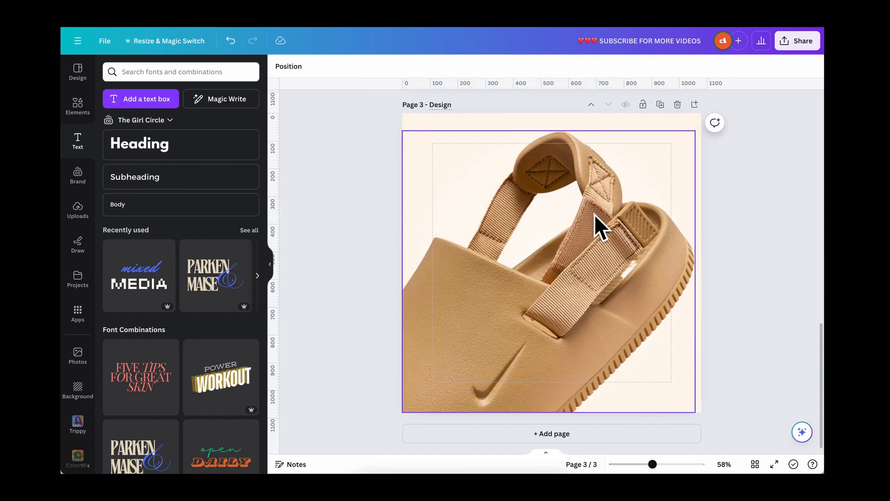
Copy the ASAP CONDENSED, TAN HARMONI and HELIOS samples from the style board onto the Design page and move them over the shoe's upper strap.
scroll(727, 243, up, 8)
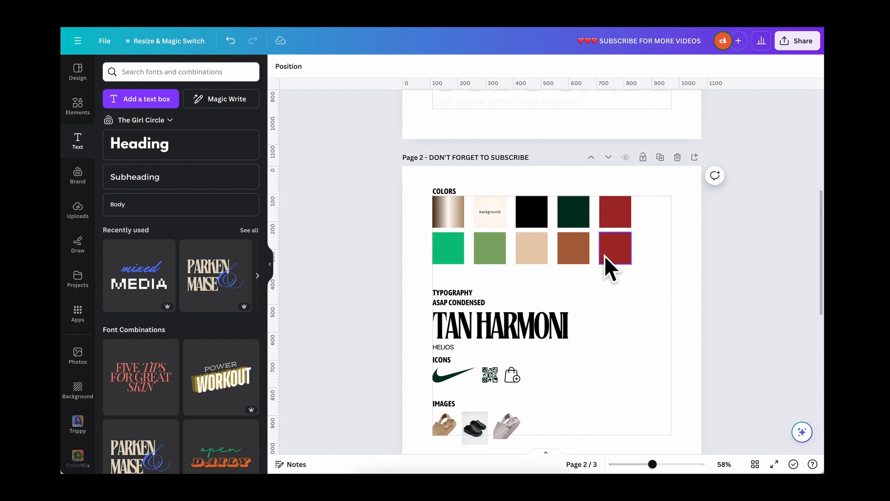
scroll(595, 257, down, 2)
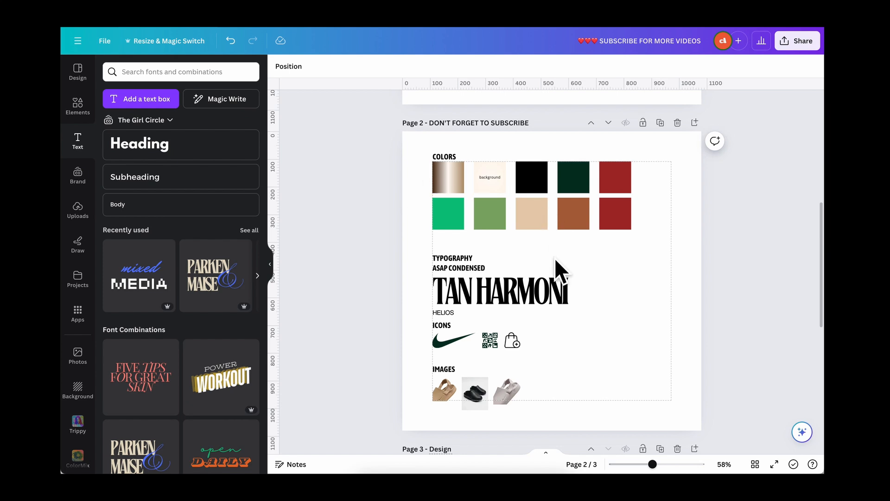
scroll(555, 257, down, 1)
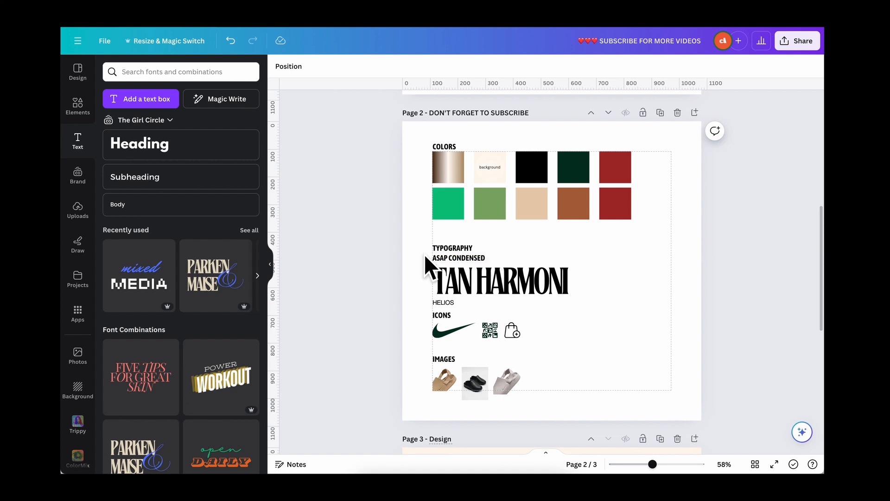
click(471, 258)
shift+click(500, 286)
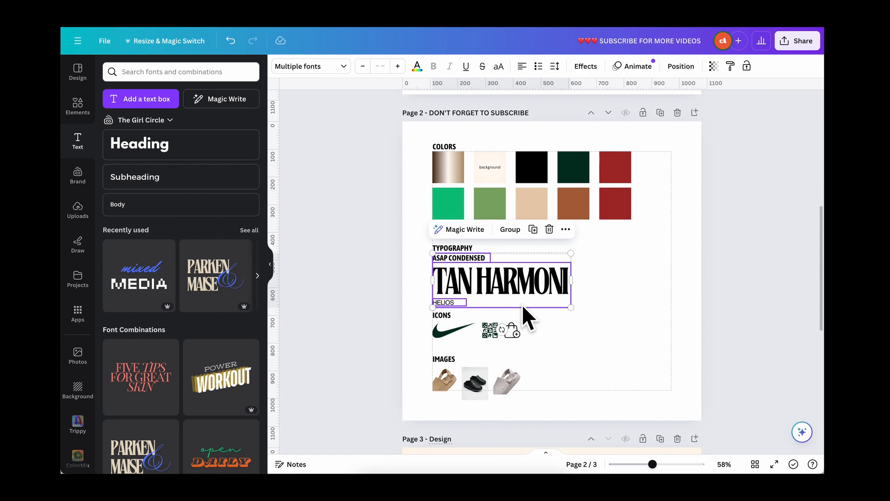
scroll(522, 304, down, 7)
click(483, 255)
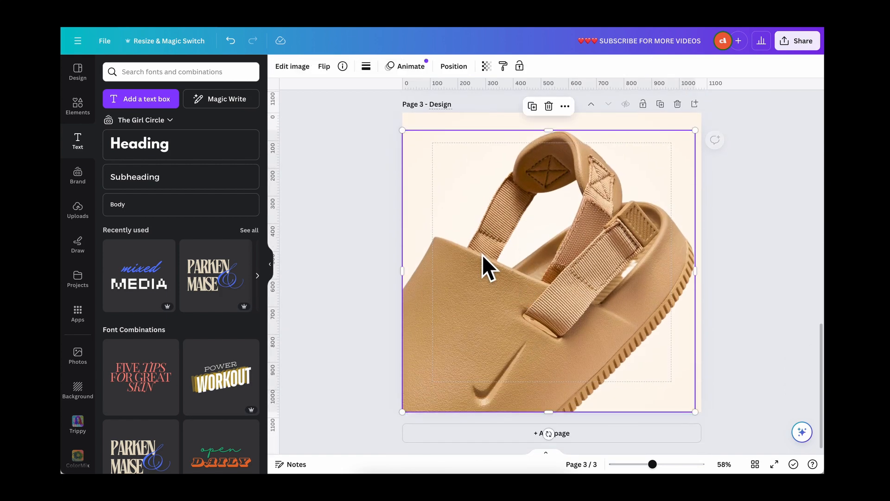
key(ctrl+v)
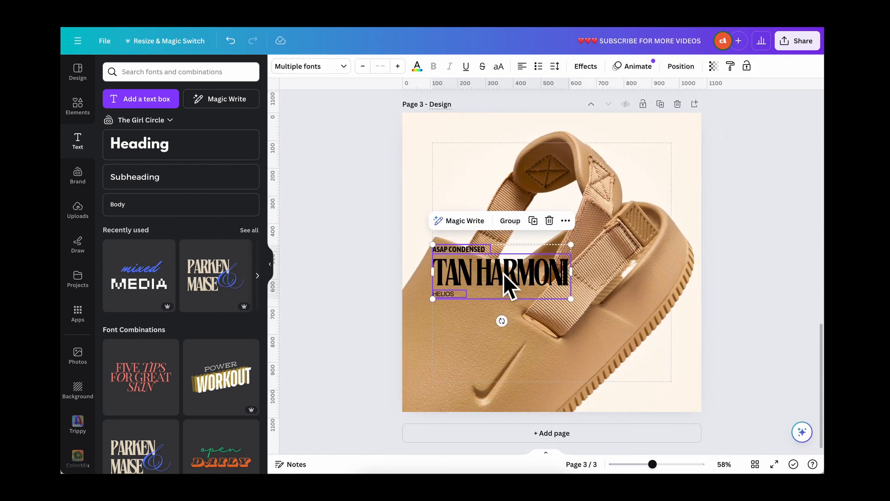
drag(502, 278, 521, 194)
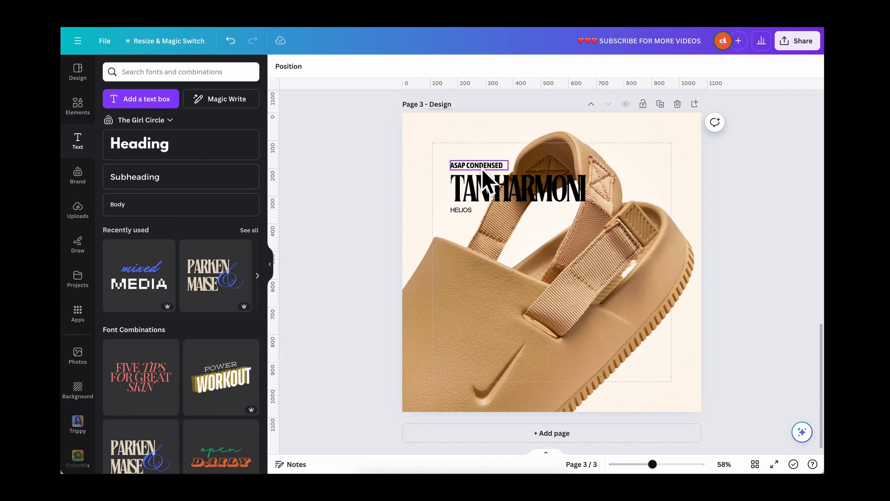
click(455, 211)
click(557, 199)
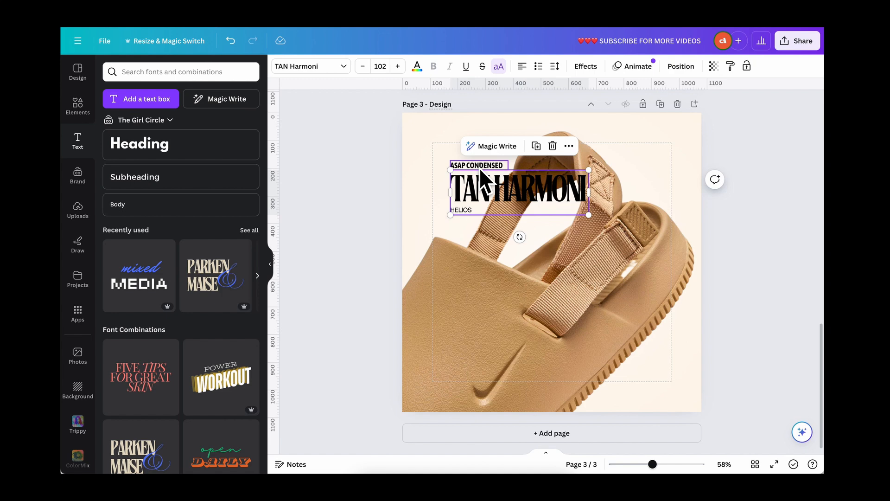
click(480, 166)
click(341, 155)
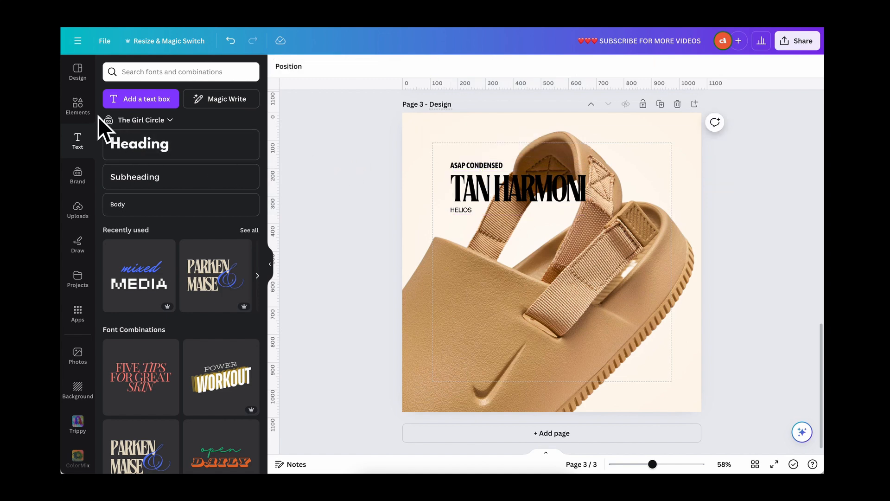
Add a square shape to the Design page and move it against the page's left edge near the top.
click(79, 107)
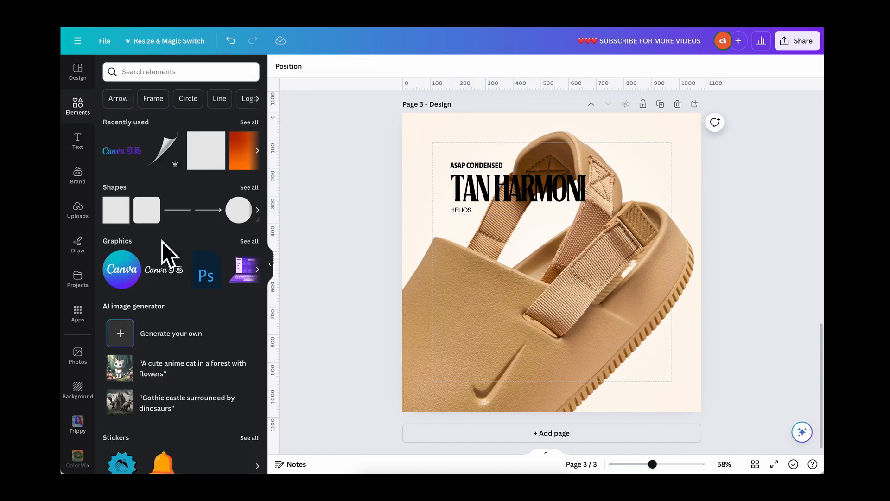
click(115, 211)
click(444, 286)
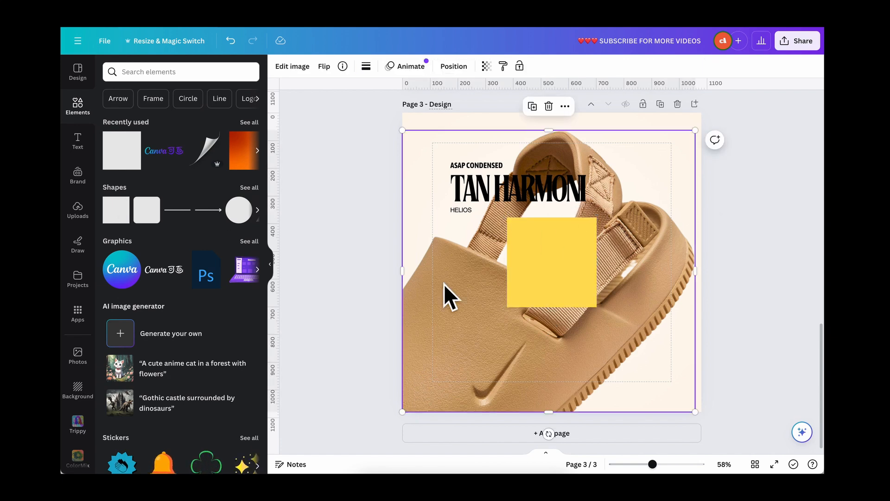
click(543, 257)
drag(542, 257, 442, 171)
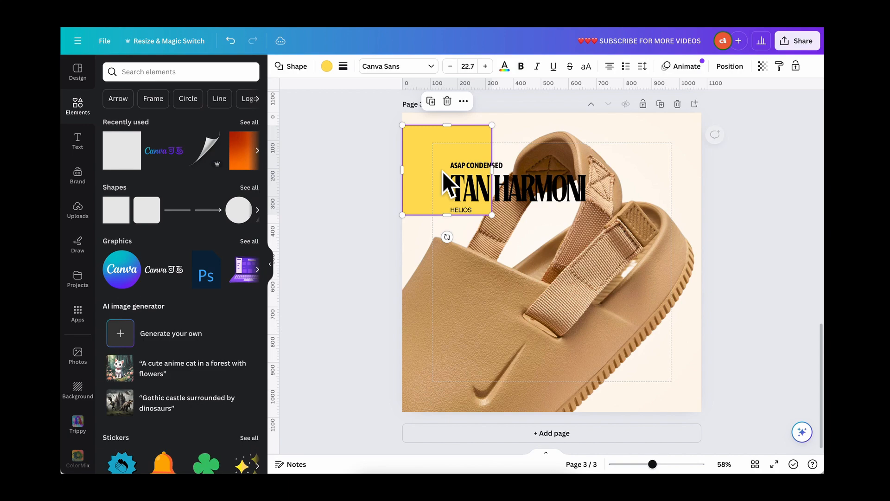
Shrink the yellow square to a small rectangle about 160 by 55, flush with the page's left edge above the text.
drag(443, 211, 447, 129)
scroll(448, 132, up, 3)
scroll(343, 158, up, 2)
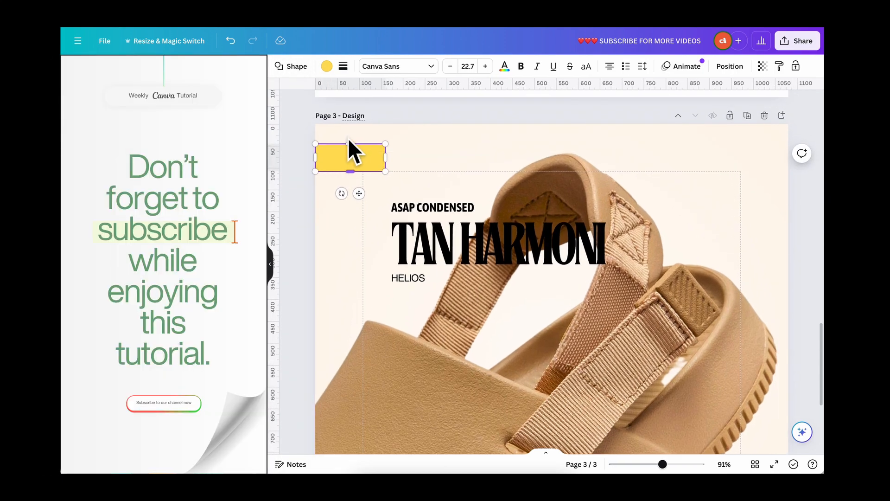
drag(352, 144, 352, 148)
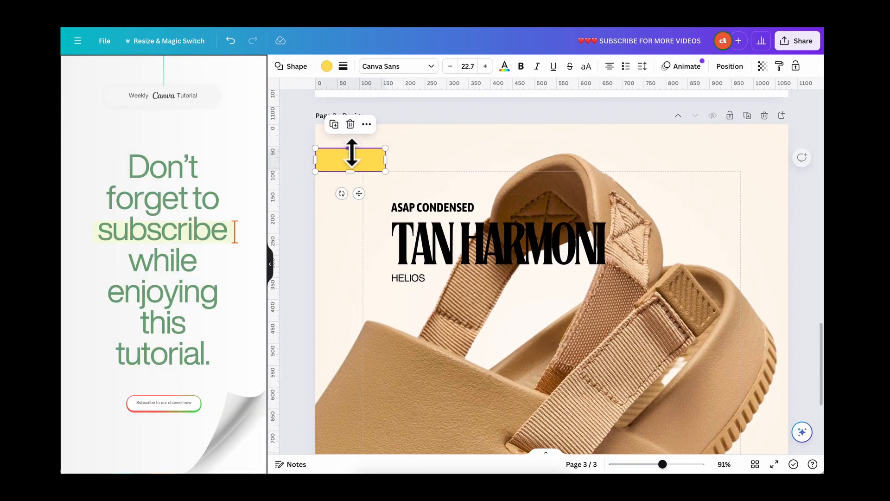
Make the yellow rectangle on the Design page slightly taller and fill it with the style board's dark red.
drag(352, 148, 352, 146)
click(435, 161)
click(361, 160)
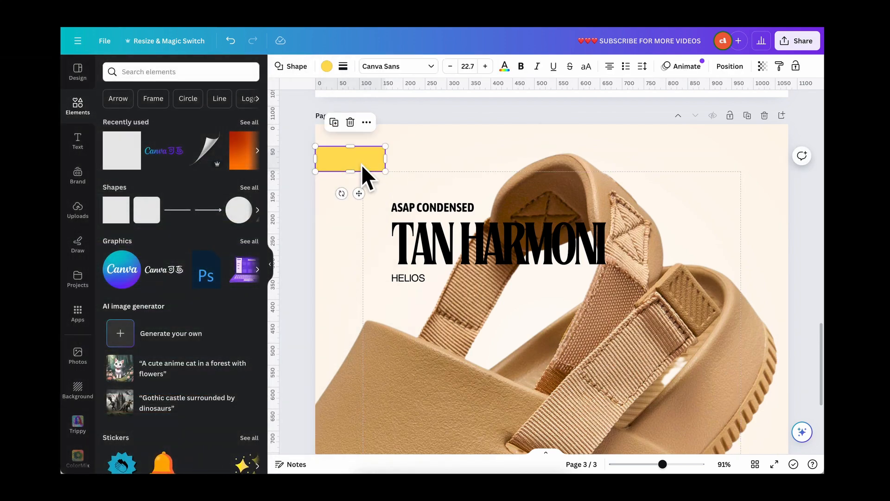
scroll(522, 158, up, 10)
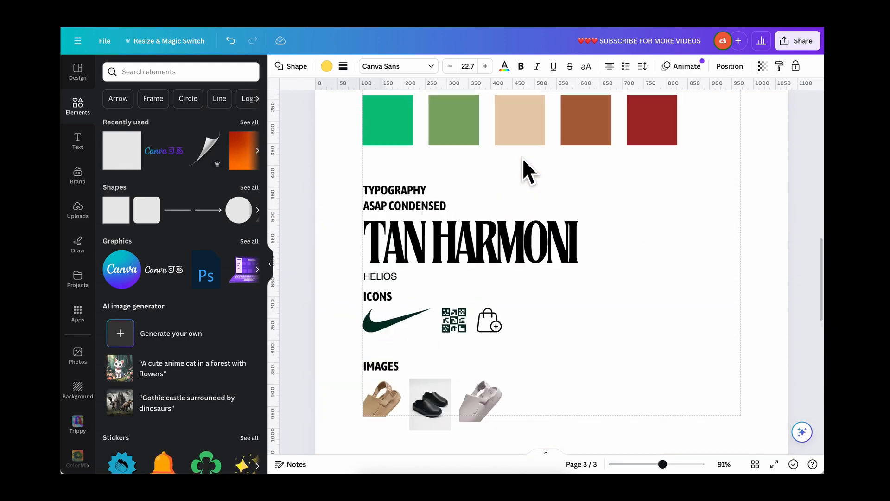
scroll(522, 158, down, 5)
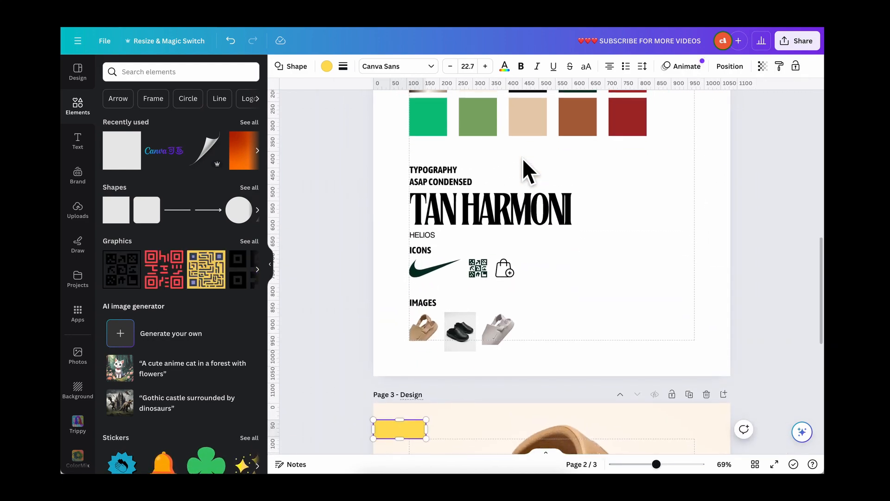
scroll(529, 156, down, 1)
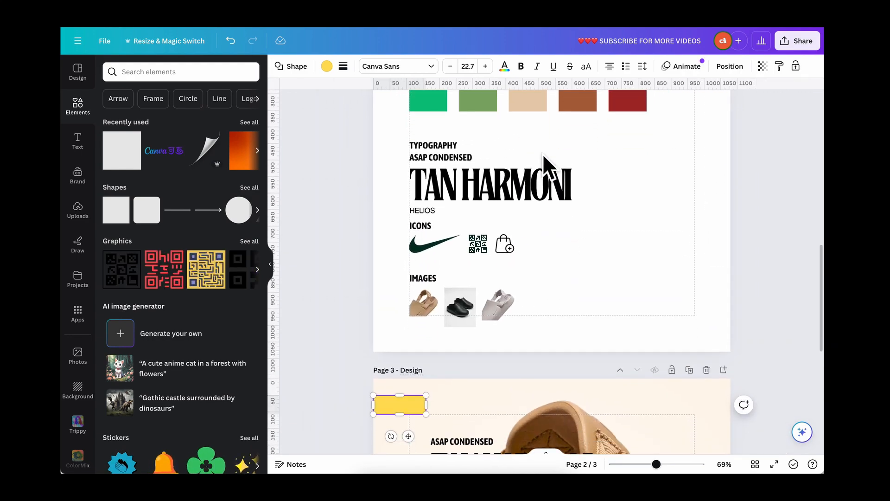
click(628, 108)
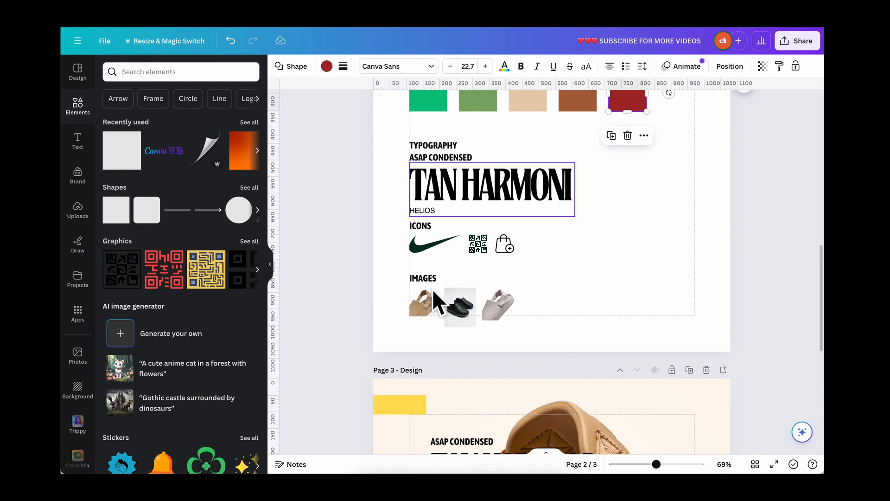
click(389, 410)
click(326, 66)
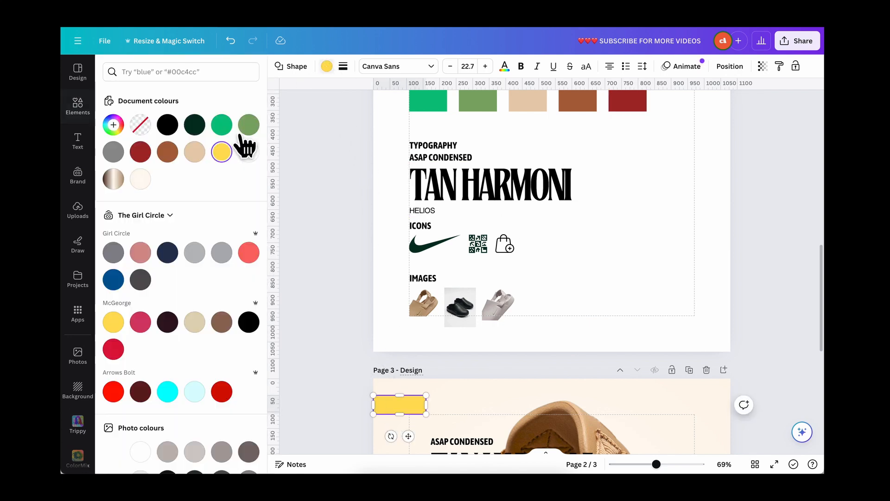
click(140, 151)
click(530, 341)
scroll(530, 341, down, 5)
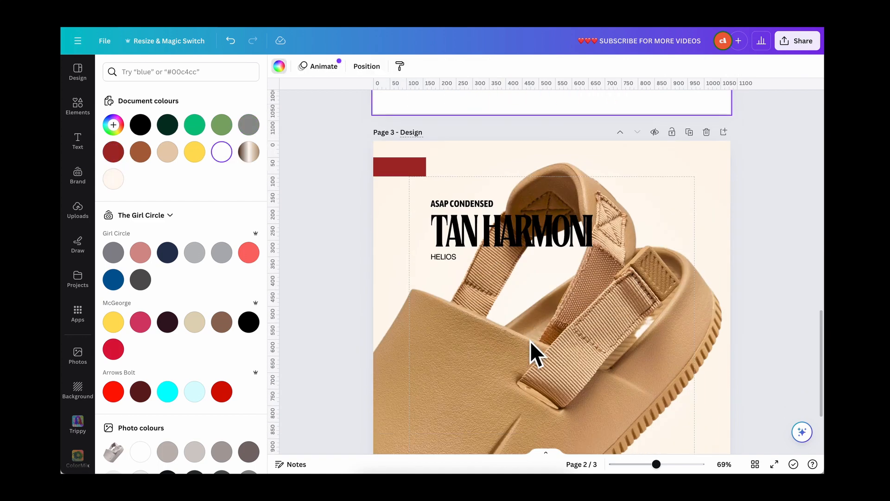
Copy the ASAP CONDENSED text onto the dark red rectangle and change the copy to SELLING.
click(399, 168)
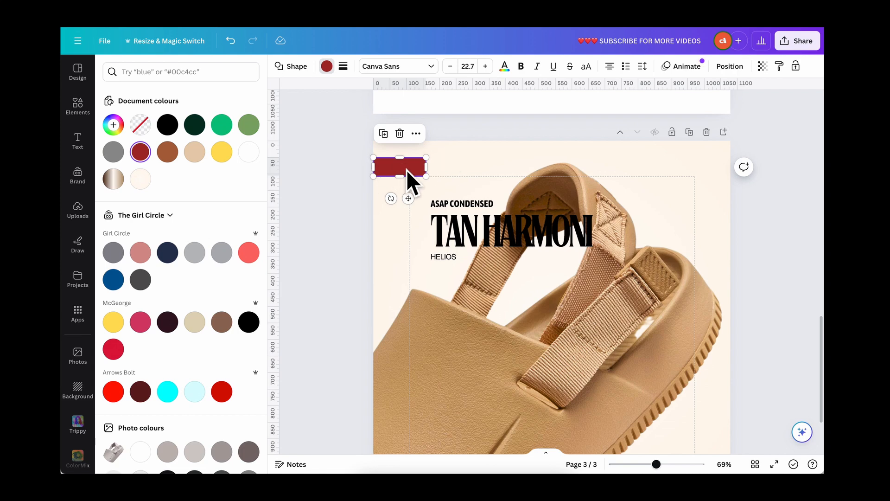
click(467, 206)
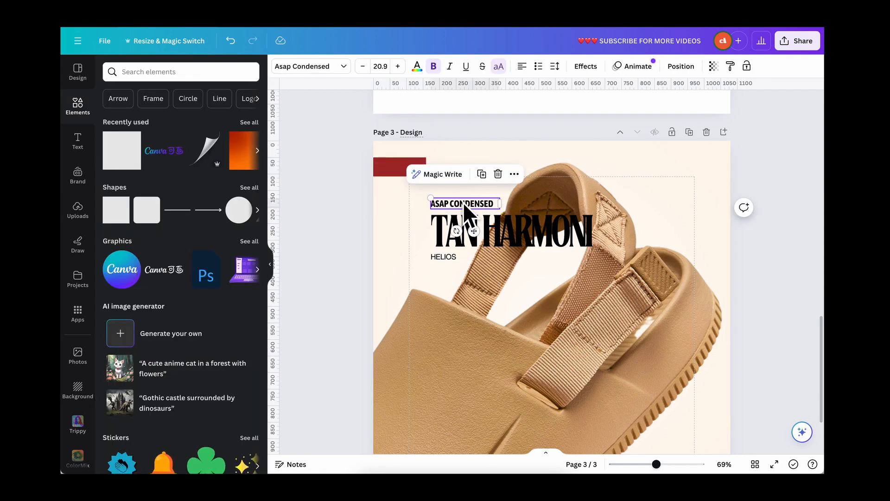
drag(467, 207, 407, 166)
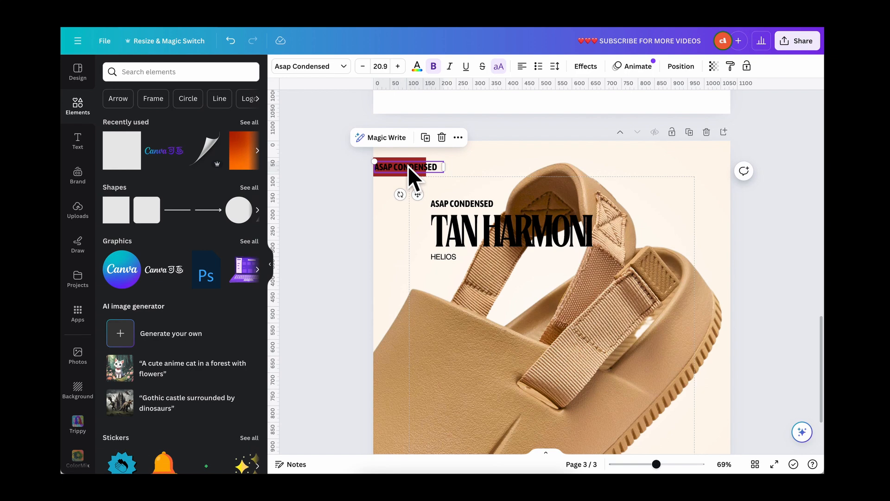
text(SE)
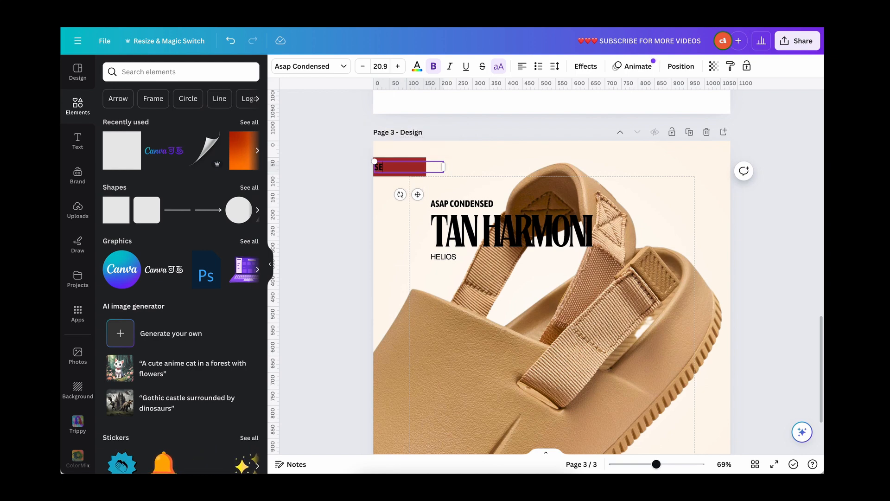
text(LLING)
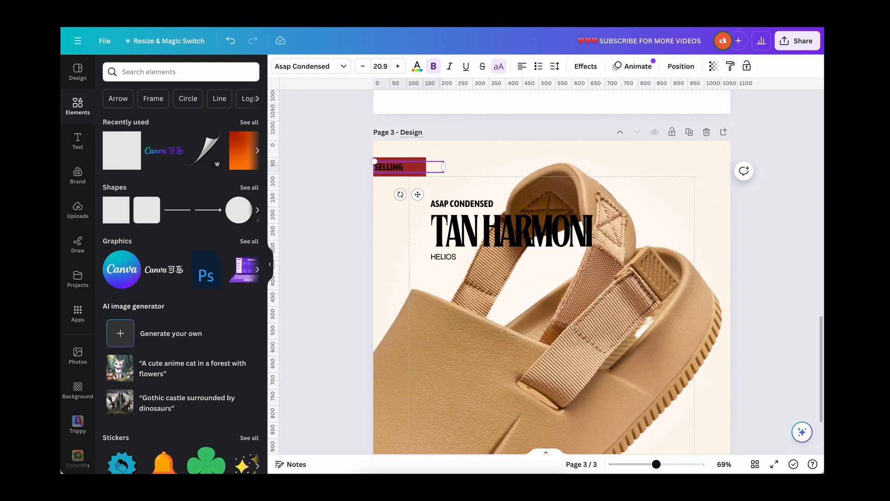
Centre the SELLING text within a narrower text box and centre that box horizontally on the dark red rectangle.
key(ctrl+a)
click(522, 66)
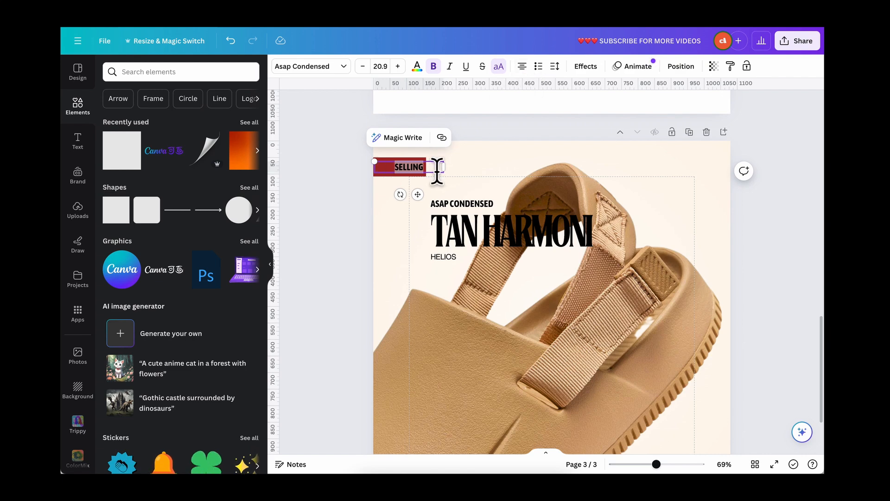
drag(446, 168, 419, 169)
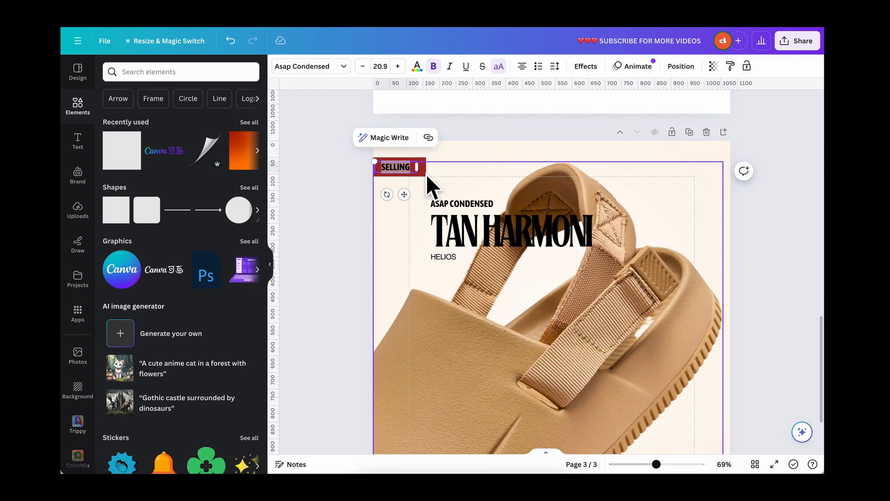
shift+click(425, 174)
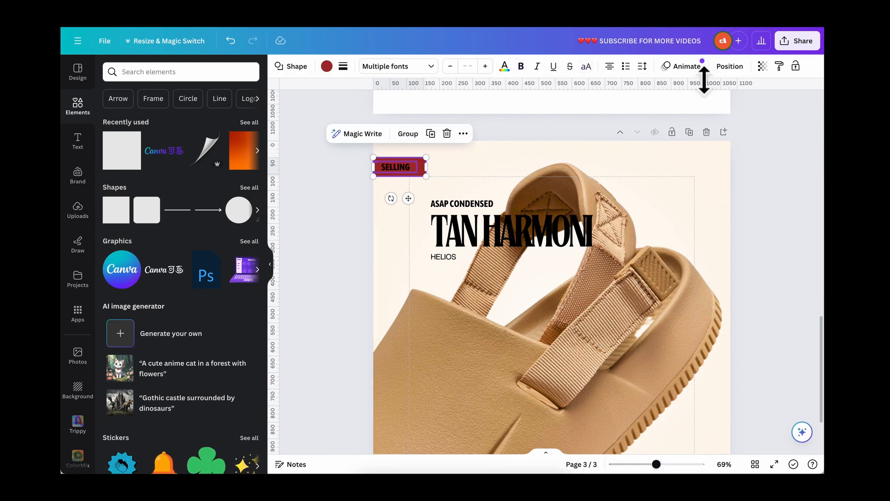
click(730, 66)
click(214, 174)
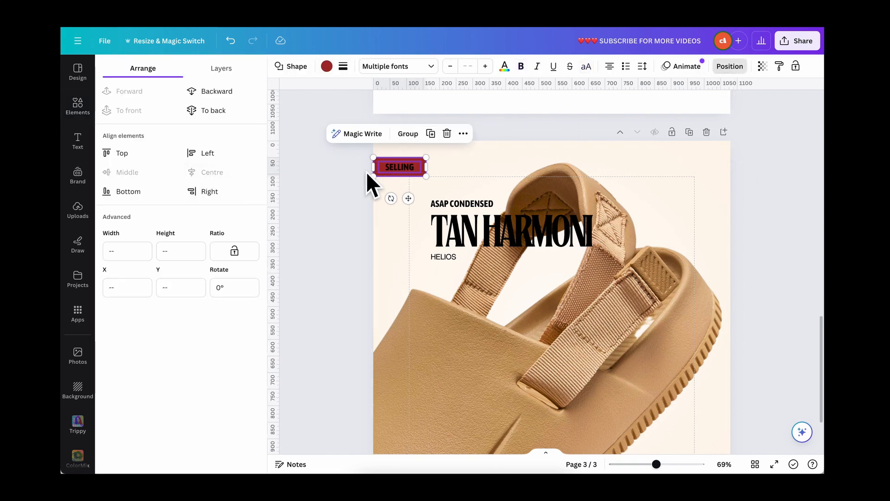
click(402, 176)
click(483, 155)
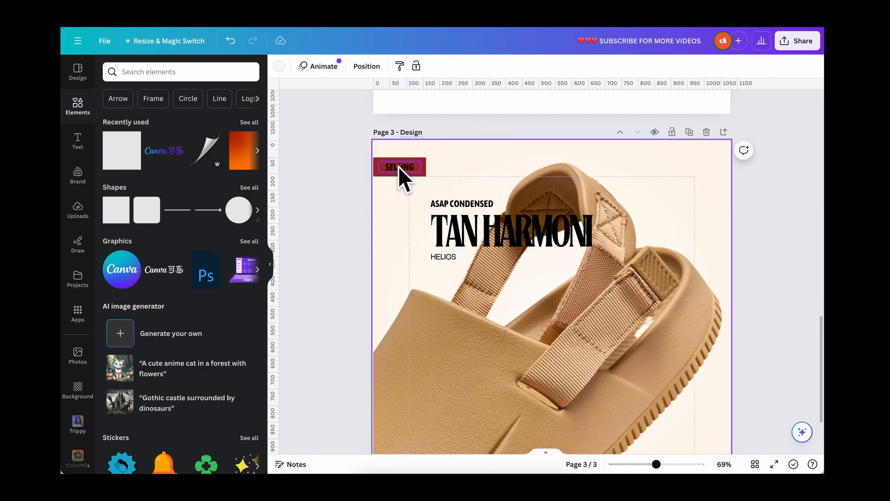
Change the SELLING text's colour to white.
click(399, 167)
click(417, 67)
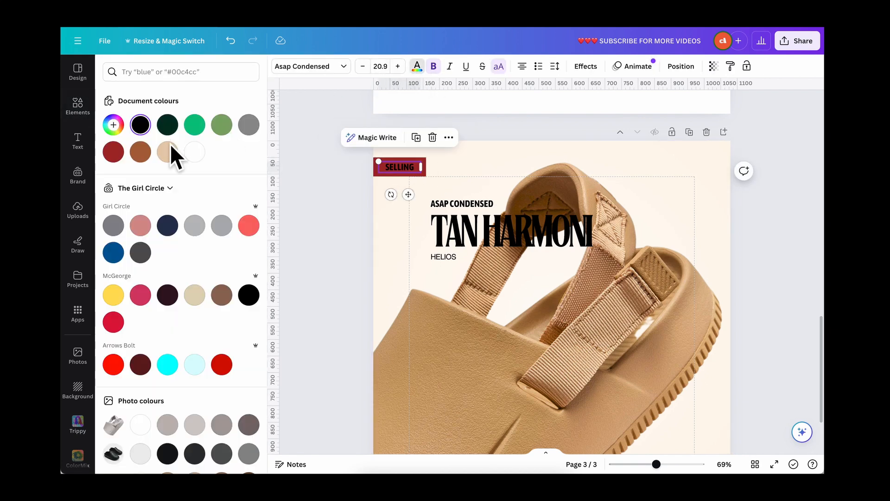
click(194, 152)
click(338, 214)
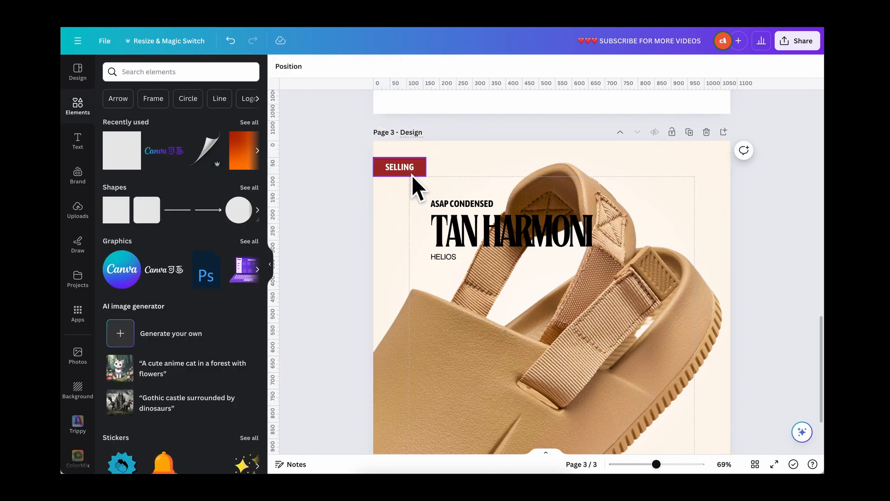
Replace the SELLING text with SALE and narrow its text box to about 67 wide.
click(404, 163)
scroll(403, 164, up, 5)
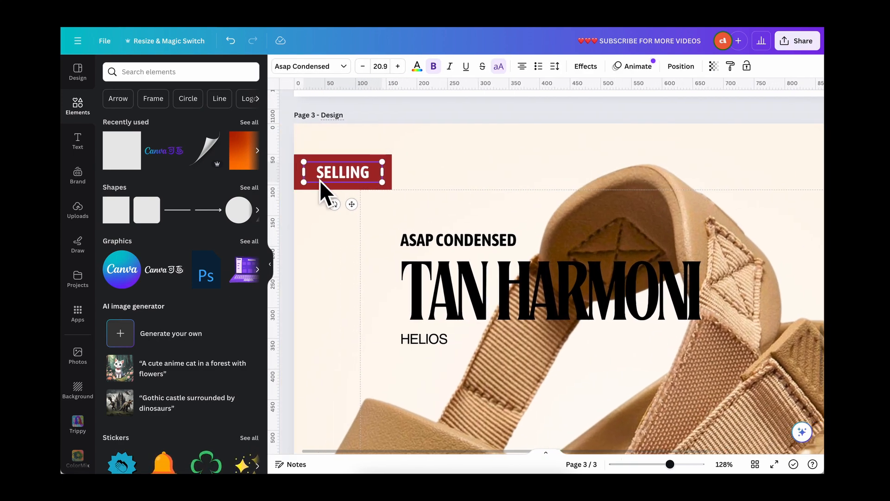
double_click(365, 166)
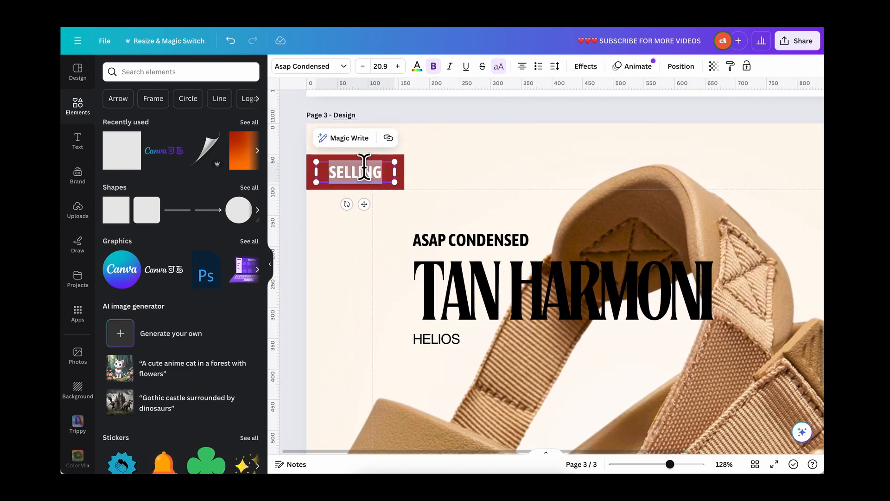
text(SALE)
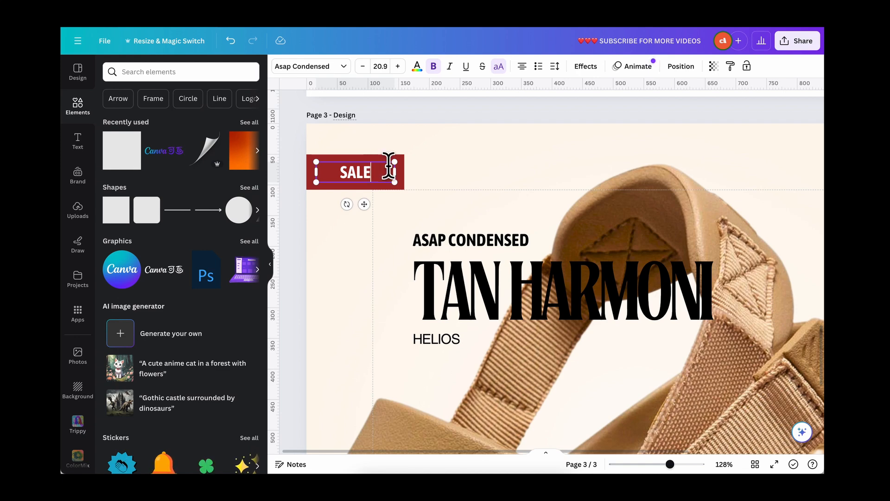
drag(394, 171, 378, 171)
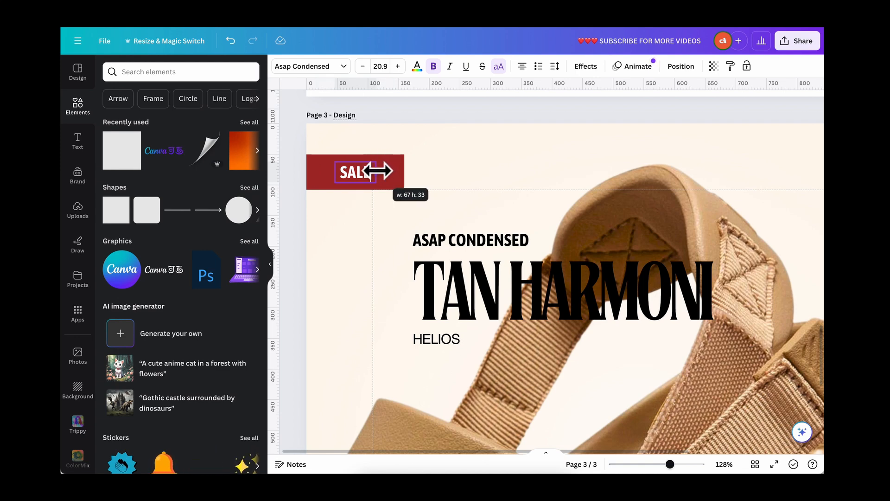
click(409, 174)
Narrow the dark red rectangle to about 130 wide and keep the SALE text centred on it.
click(397, 173)
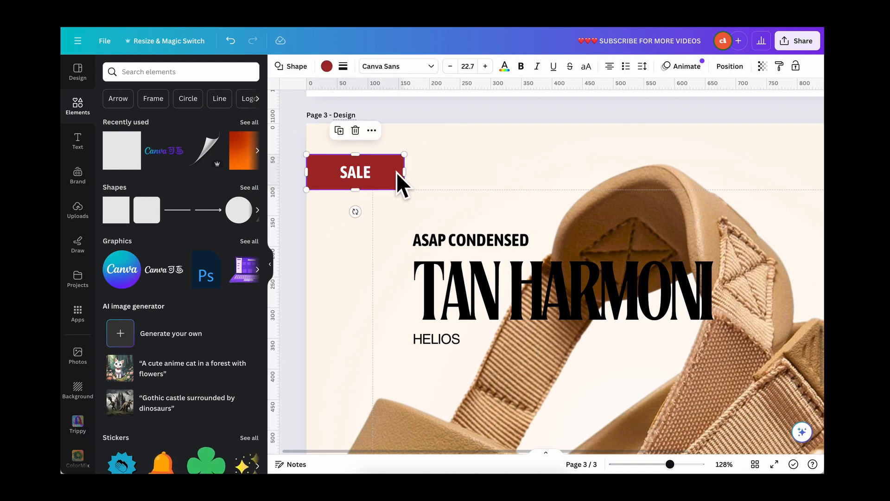
shift+click(366, 171)
drag(404, 171, 384, 169)
scroll(385, 171, down, 5)
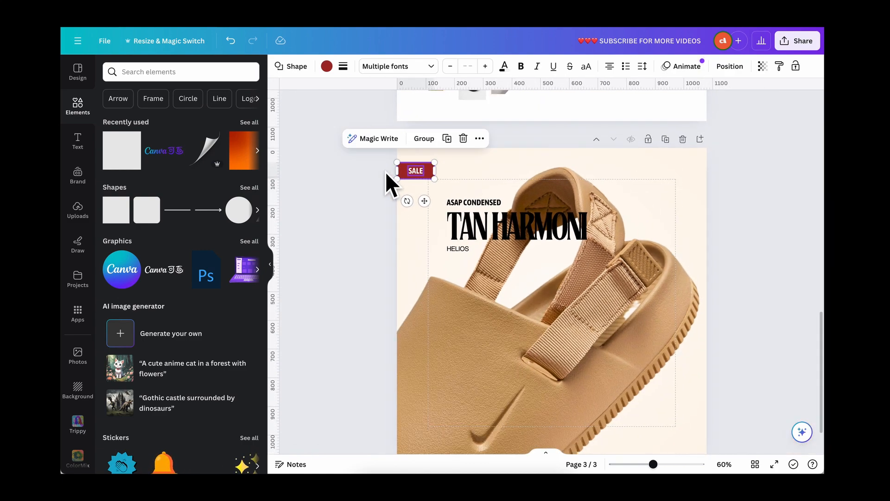
click(755, 247)
scroll(520, 249, down, 1)
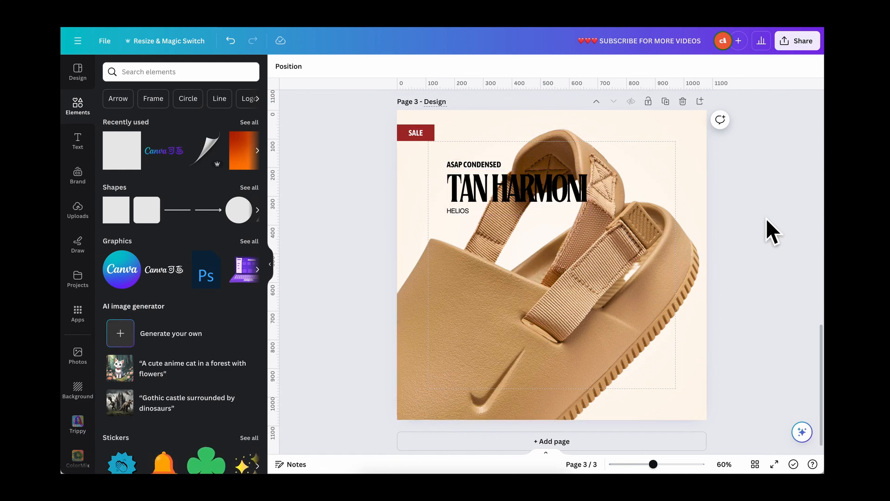
click(499, 196)
drag(499, 196, 496, 268)
key(ctrl+z)
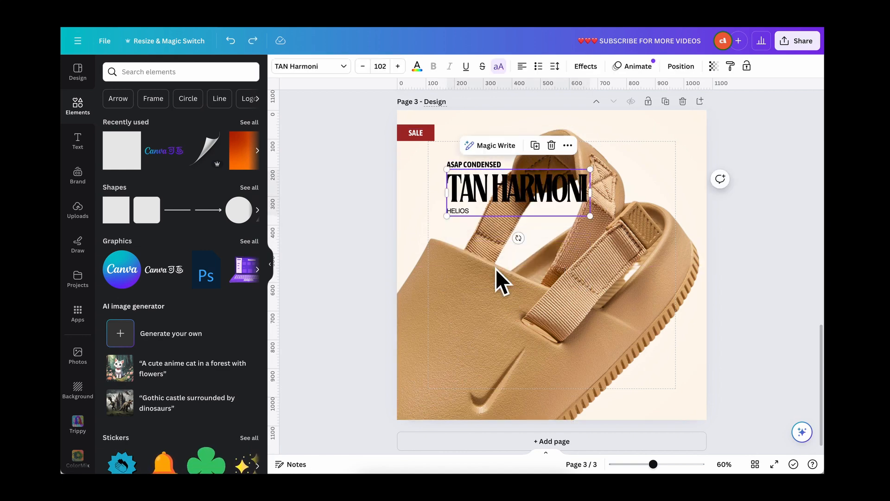
Copy the TAN HARMONI text down onto the shoe, change the copy to CROCS and fit its box to the word.
drag(495, 193, 499, 290)
double_click(499, 289)
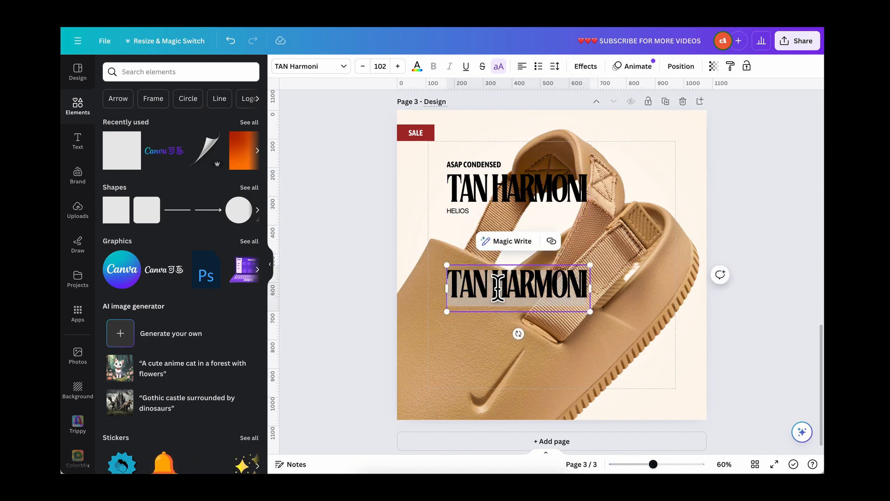
text(CROCS)
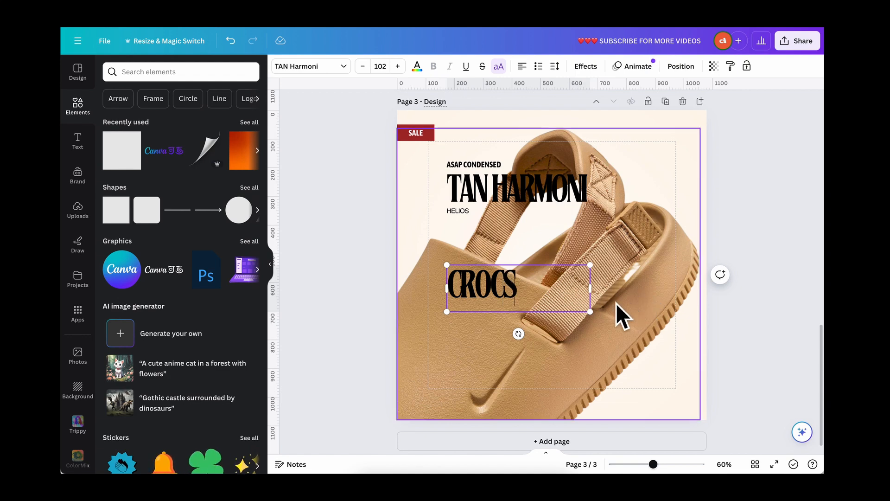
drag(590, 288, 537, 280)
click(544, 305)
Try a looser letter spacing of -59 on the CROCS text.
click(508, 296)
click(555, 66)
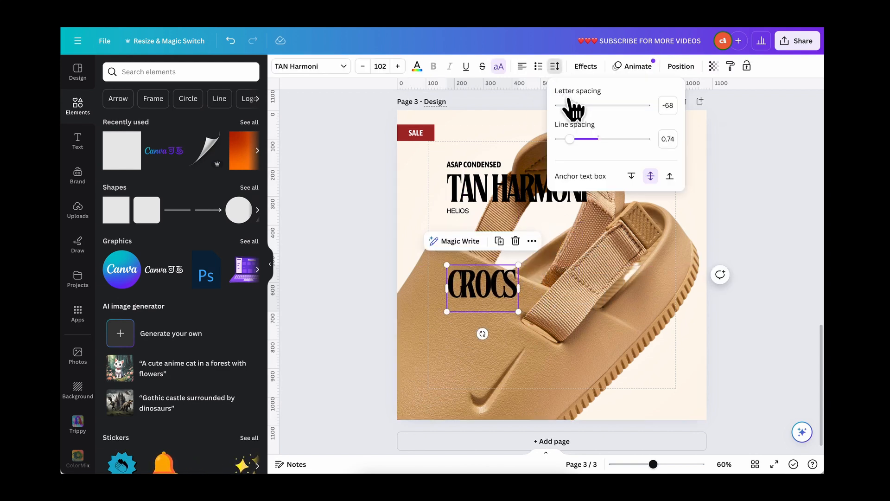
drag(572, 105, 572, 106)
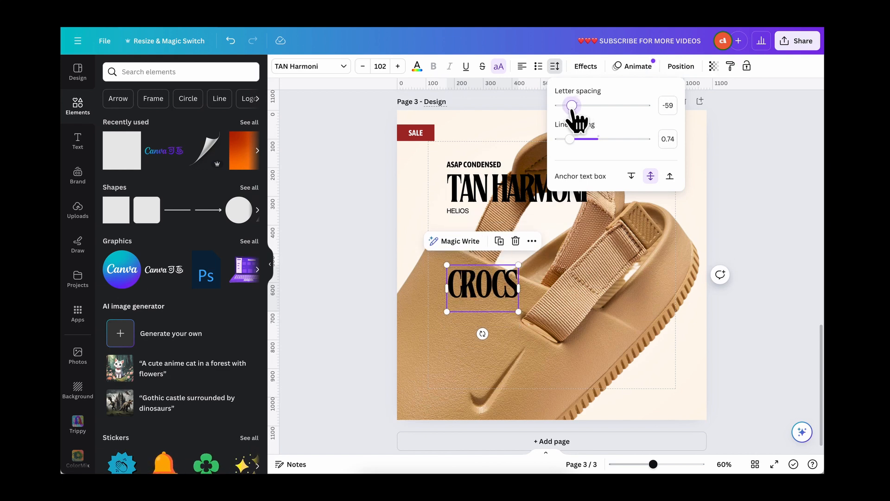
click(541, 262)
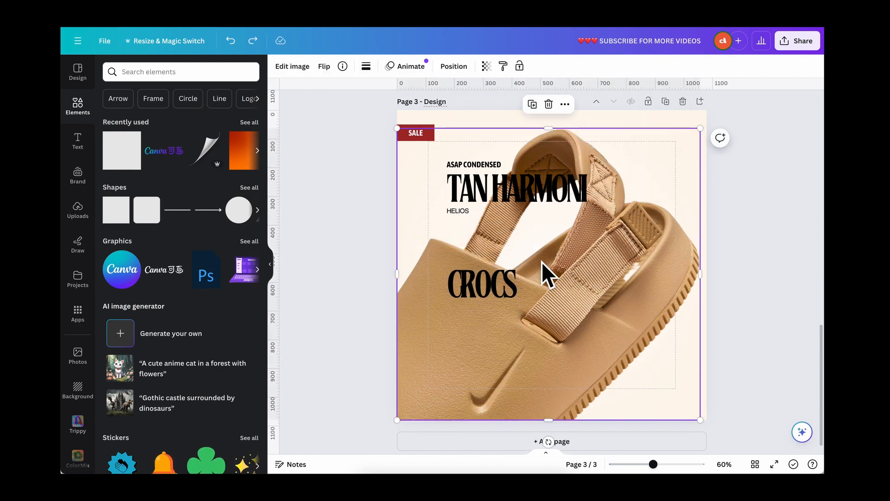
Shrink the CROCS text to size 66.4 and place it near the Design page's upper-right corner, level with the SALE label.
drag(474, 284, 482, 150)
scroll(448, 148, up, 5)
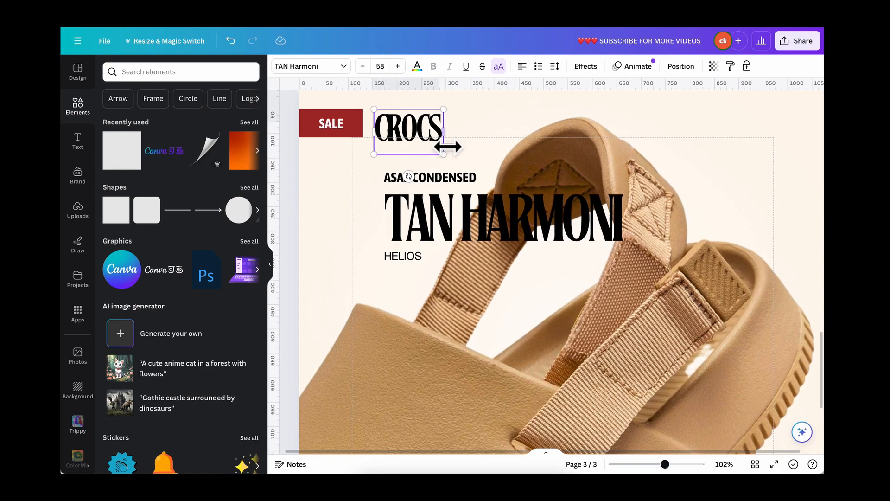
drag(445, 162, 459, 154)
scroll(457, 160, down, 5)
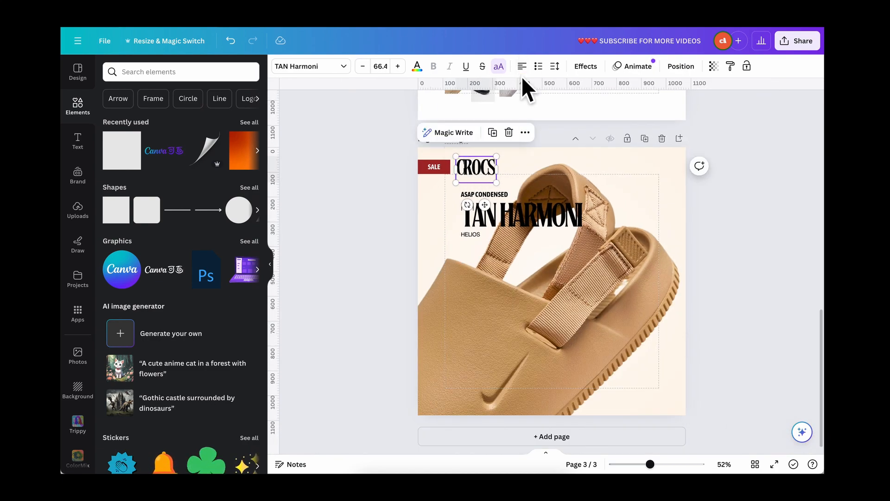
drag(463, 168, 619, 160)
click(703, 206)
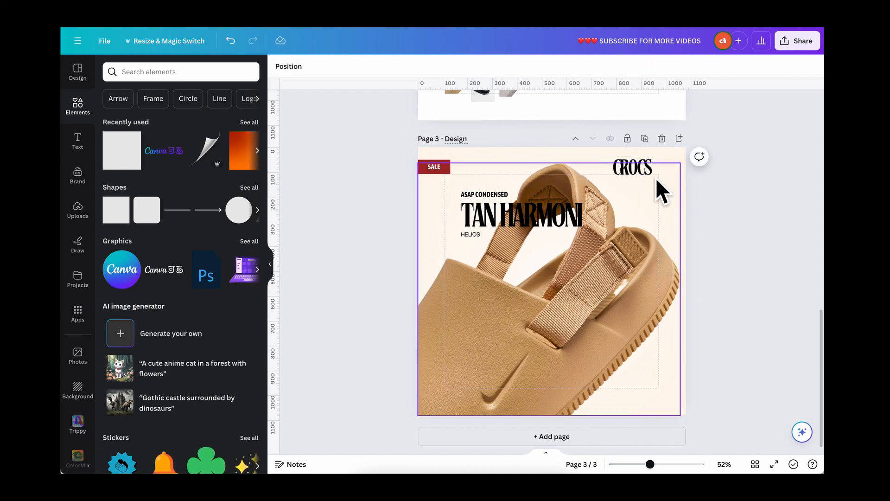
Search the elements for r and add the black circled R trademark graphic to the Design page.
scroll(656, 177, up, 5)
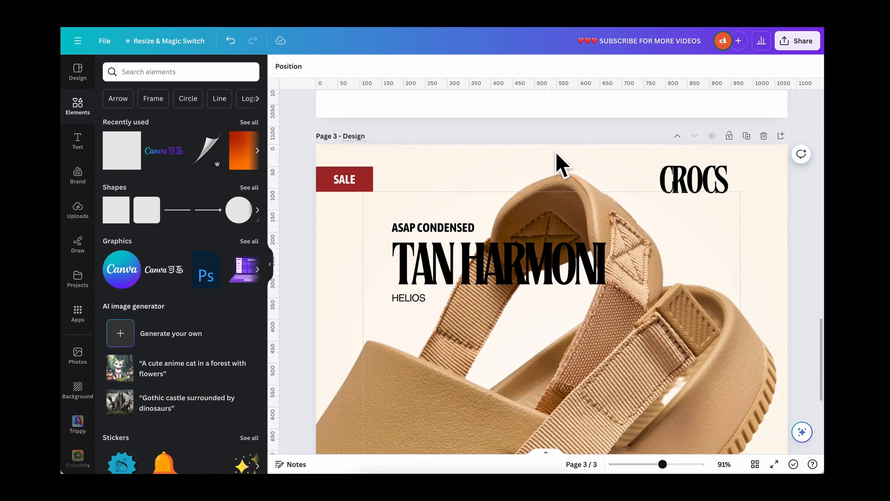
click(489, 164)
scroll(489, 164, up, 1)
scroll(488, 164, down, 1)
click(158, 70)
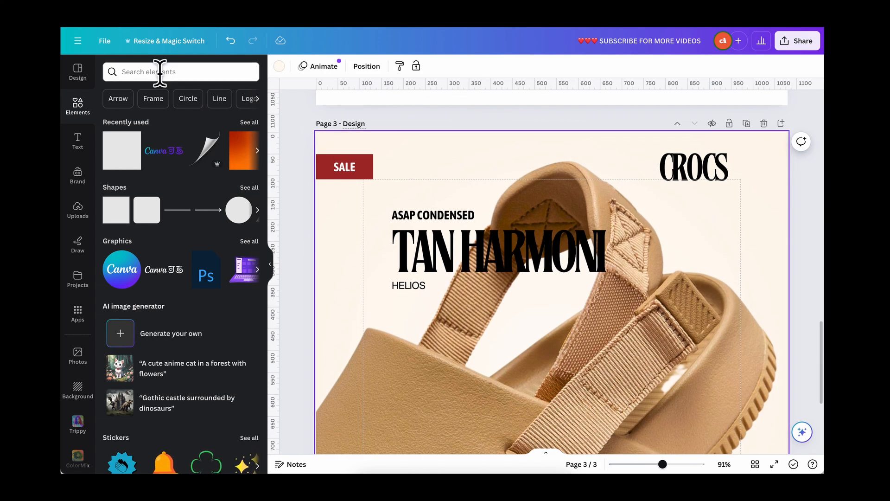
text(r)
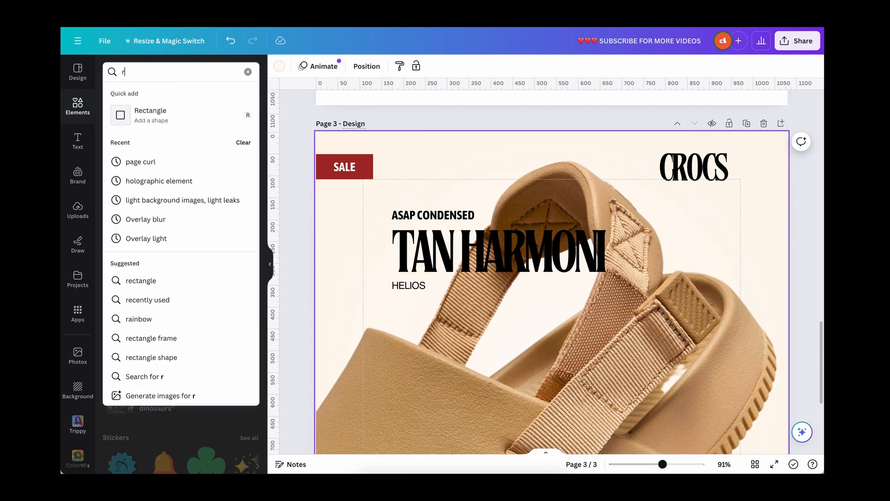
key(Return)
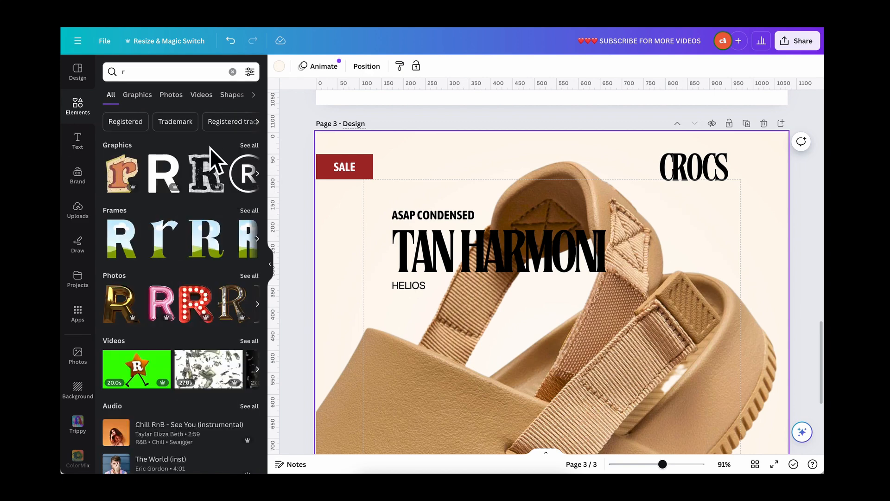
click(240, 179)
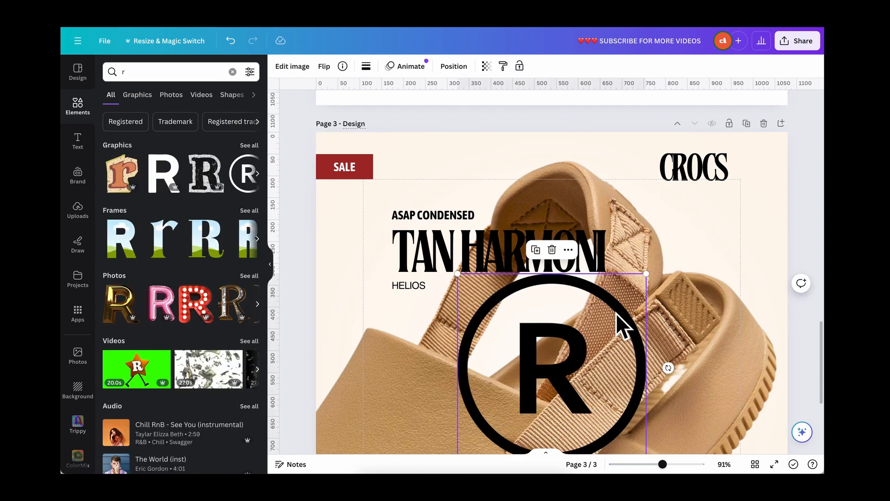
Shrink the circled R graphic to a tiny mark and place it just right of the CROCS text's lower end.
drag(563, 361, 670, 203)
drag(702, 148, 732, 204)
drag(738, 201, 737, 198)
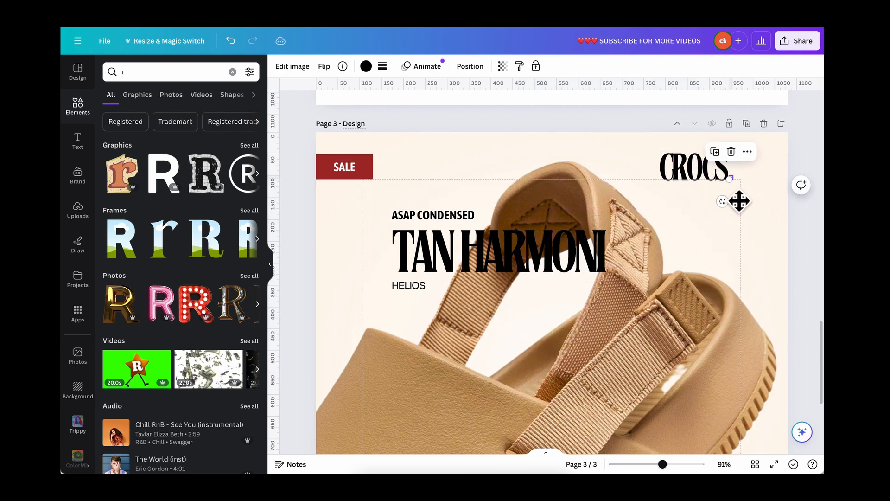
scroll(752, 193, up, 5)
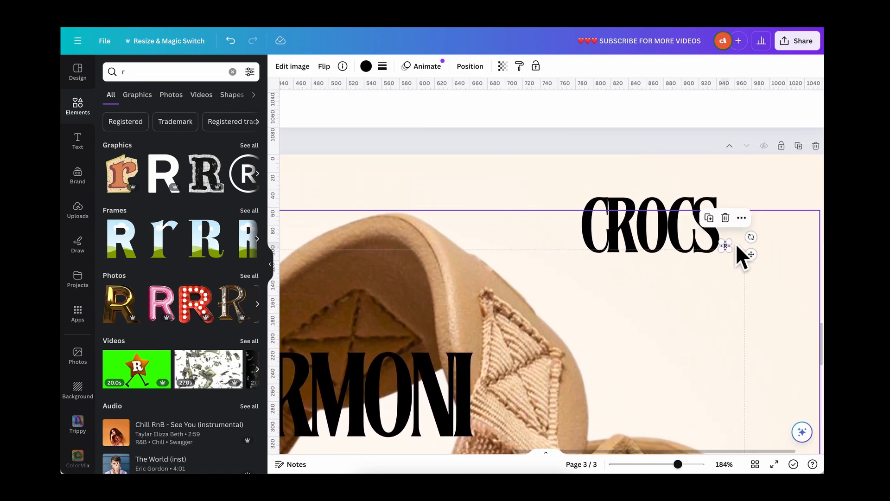
drag(724, 246, 741, 269)
Replace the word CROCS with FLOPS.
click(658, 224)
click(657, 224)
click(643, 240)
double_click(643, 240)
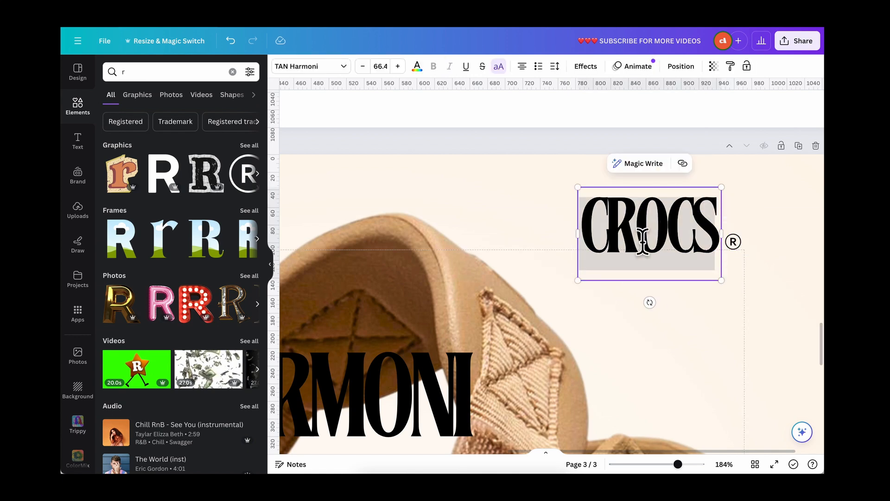
text(FLOPS)
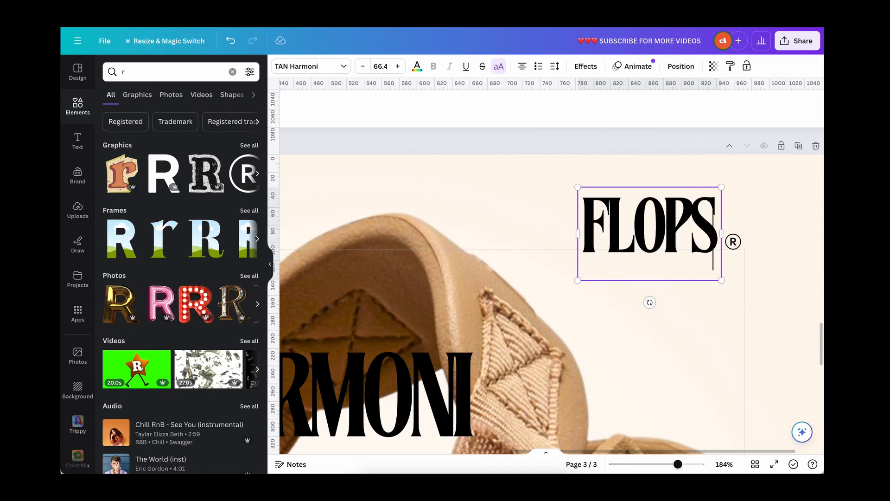
click(686, 333)
Nudge the FLOPS text closer to the circled R mark and enlarge the mark slightly.
scroll(666, 247, down, 5)
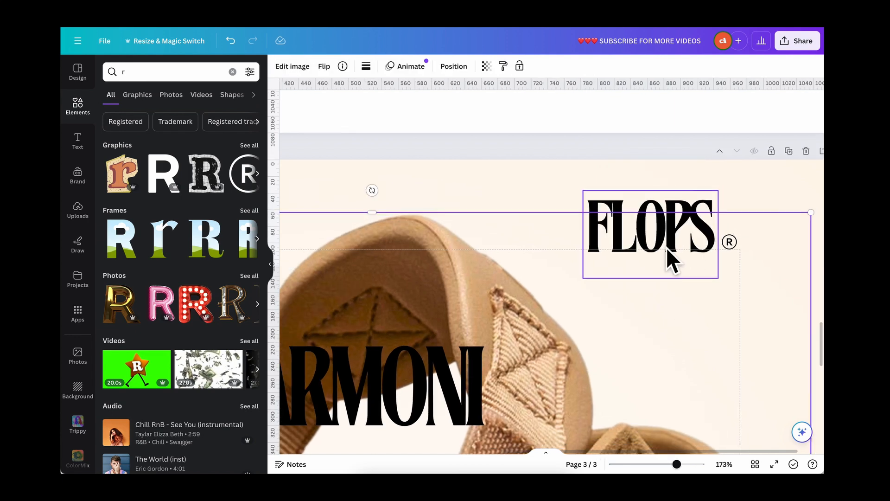
scroll(727, 247, up, 6)
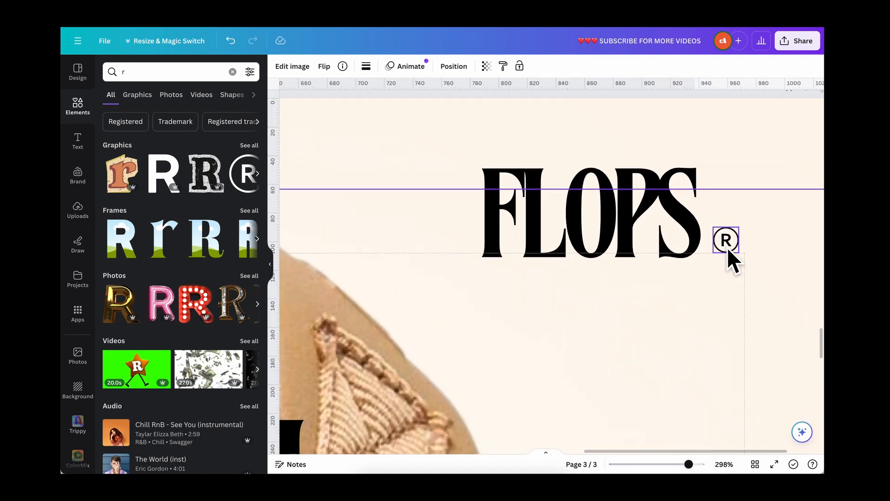
click(613, 234)
drag(613, 235, 619, 232)
click(725, 240)
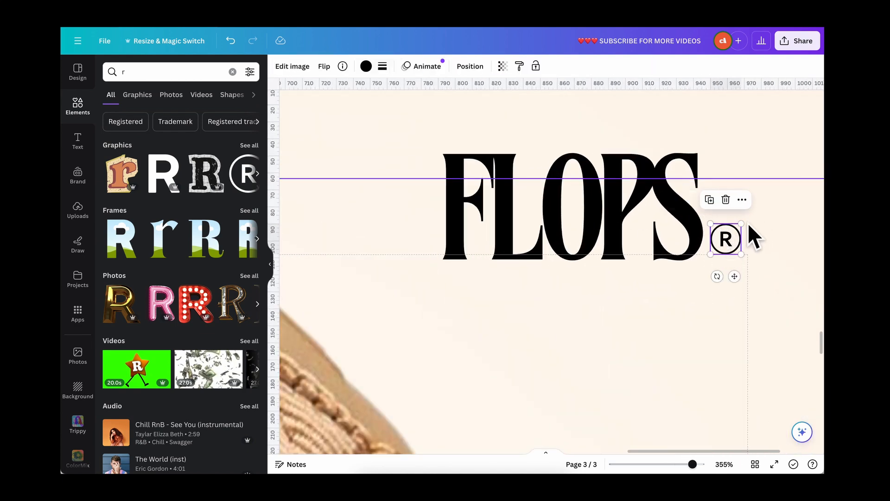
drag(741, 224, 748, 216)
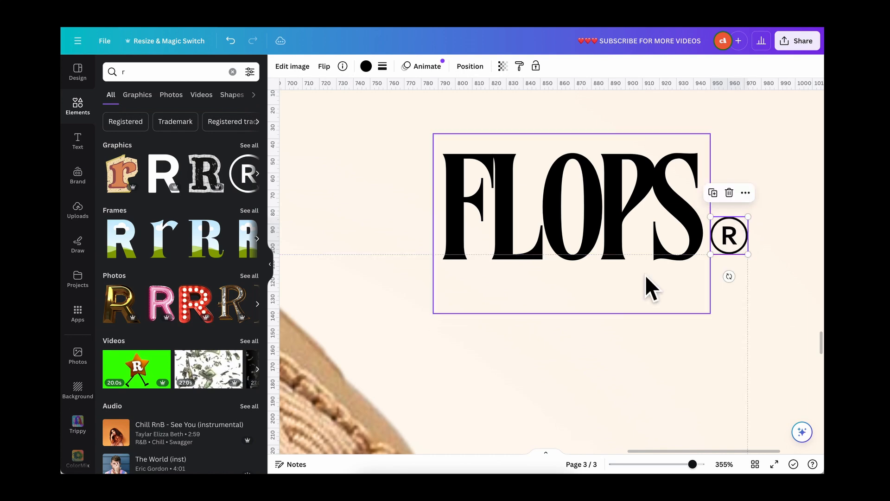
Group the FLOPS text with its circled R mark.
scroll(645, 275, down, 10)
click(727, 316)
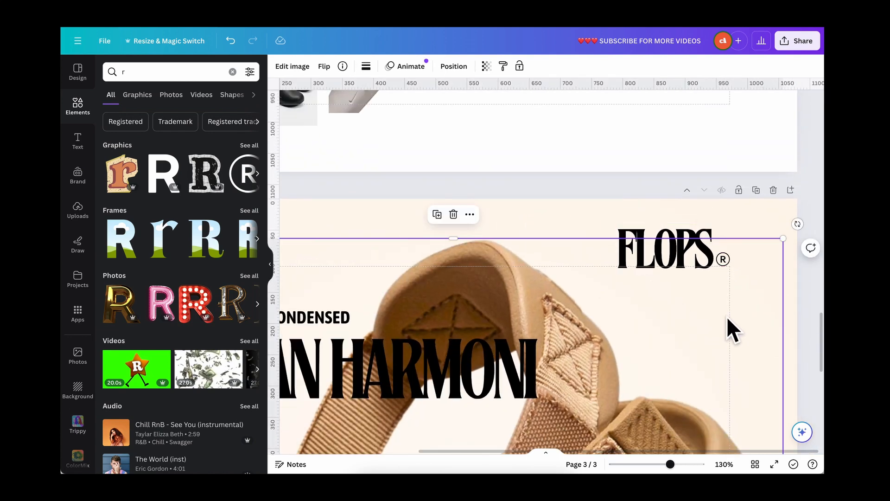
scroll(728, 316, down, 5)
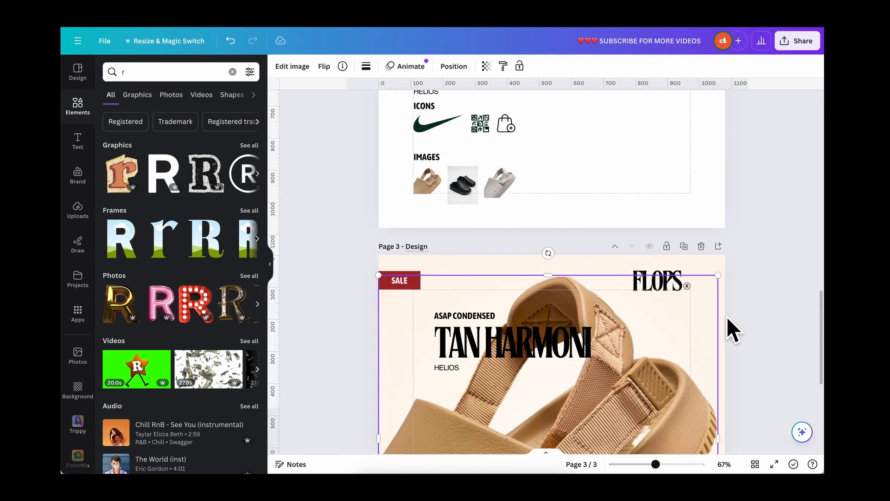
click(651, 282)
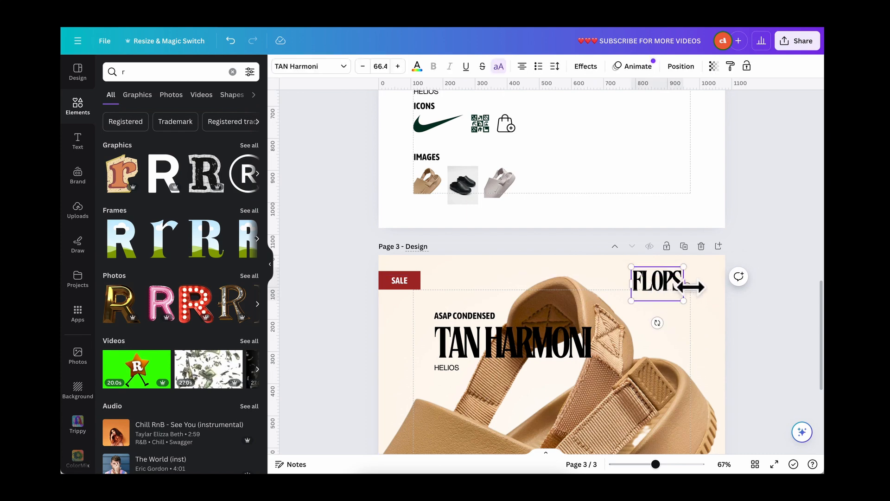
scroll(691, 288, up, 5)
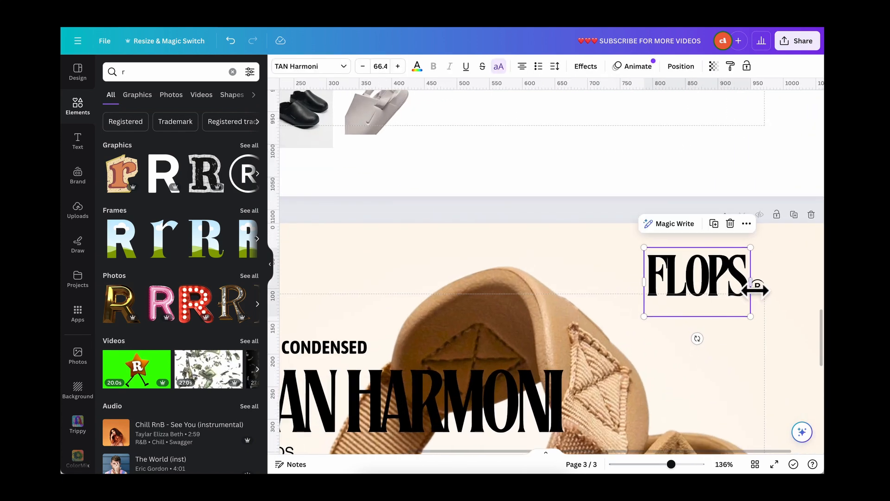
shift+click(759, 288)
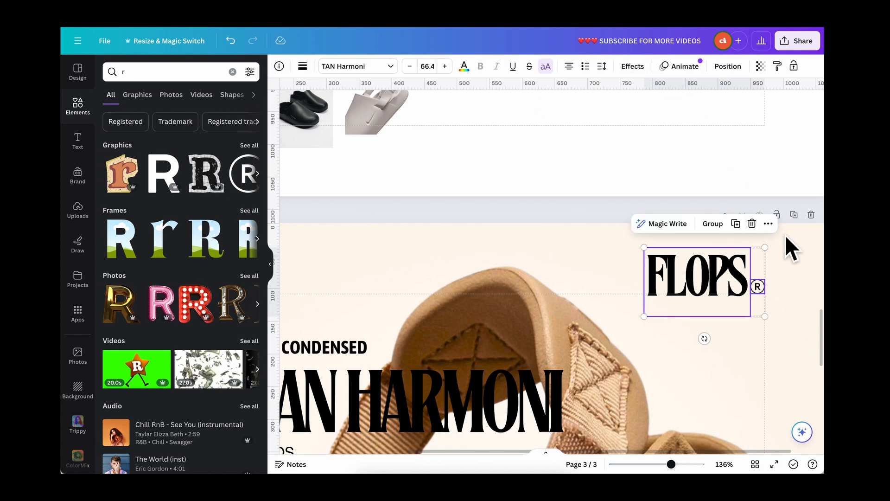
click(713, 226)
scroll(712, 231, down, 5)
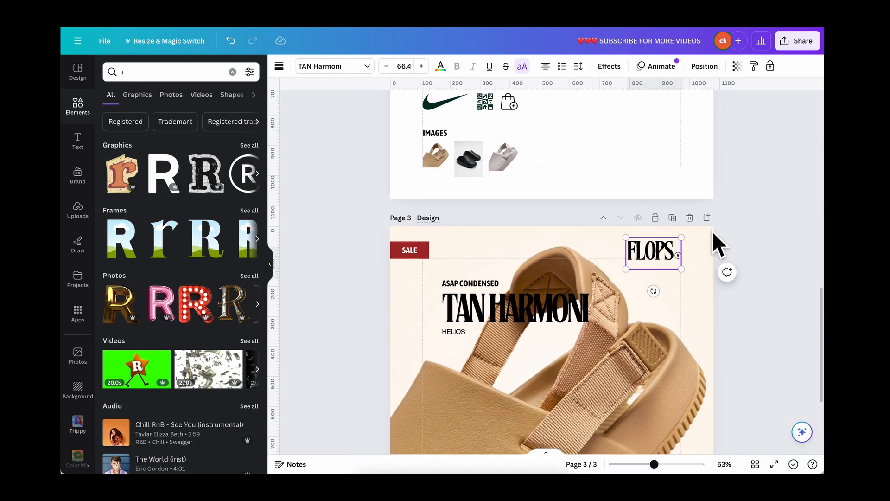
Examine the whole Design page, comparing the SALE label with the FLOPS logo group.
scroll(712, 231, down, 2)
click(700, 296)
scroll(537, 272, down, 2)
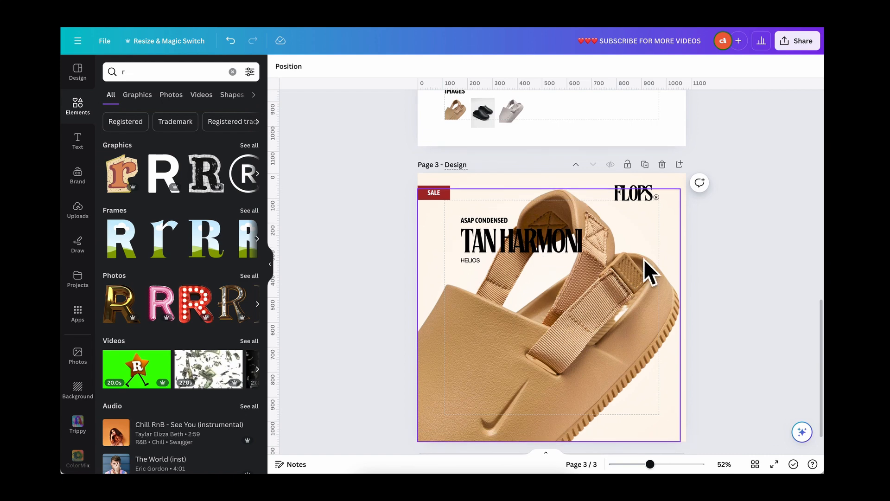
scroll(764, 248, down, 2)
scroll(763, 248, down, 2)
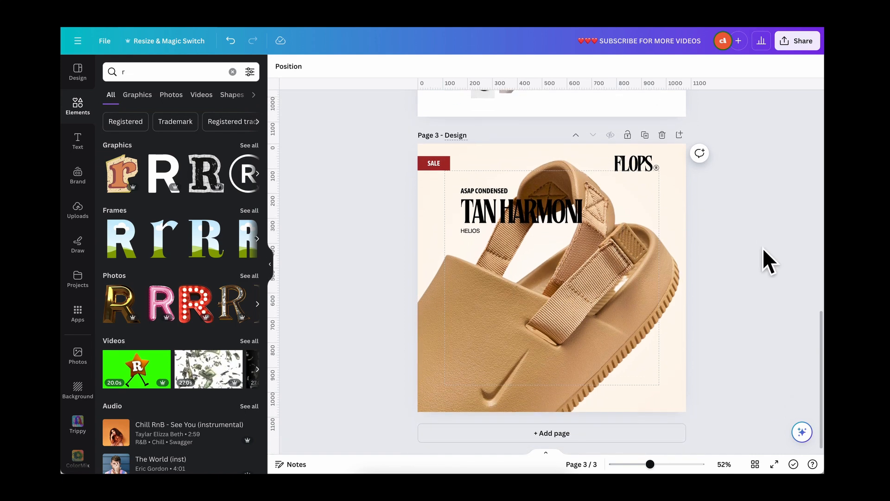
click(435, 165)
click(626, 165)
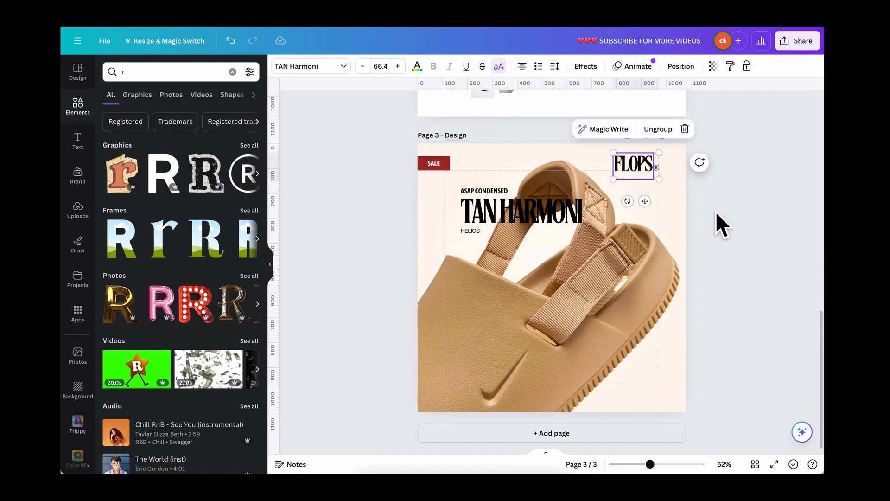
click(716, 211)
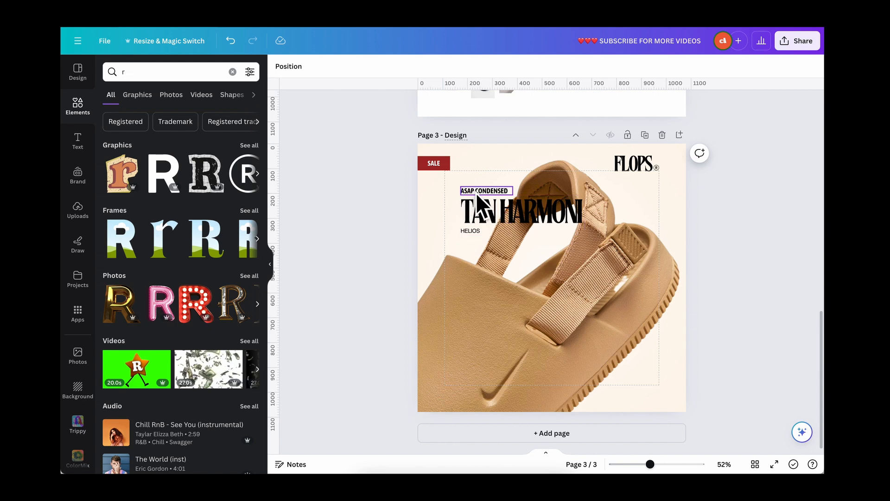
Copy the ASAP CONDENSED text down onto the shoe, change the copy to $55.36 and narrow its box to the price.
drag(476, 193, 504, 293)
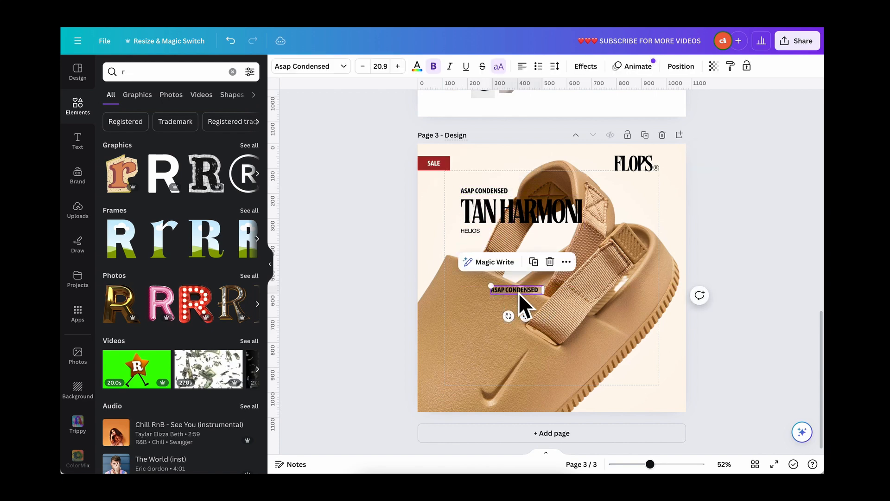
click(518, 290)
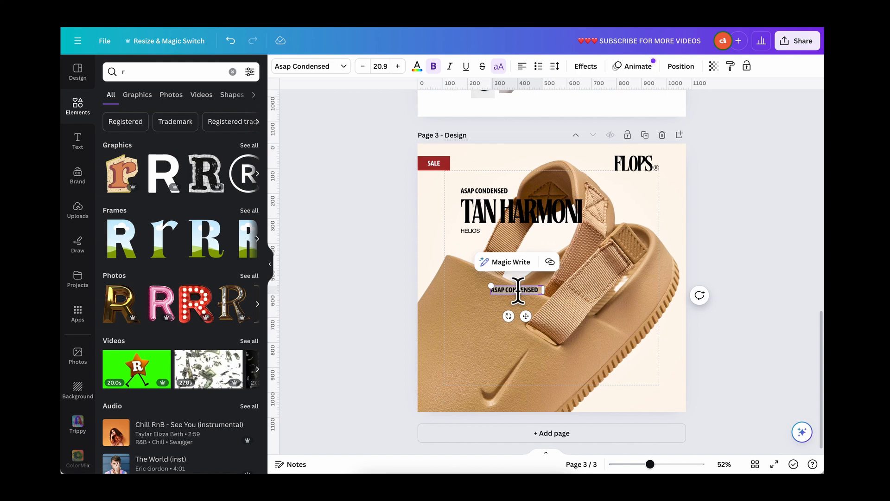
key(BackSpace)
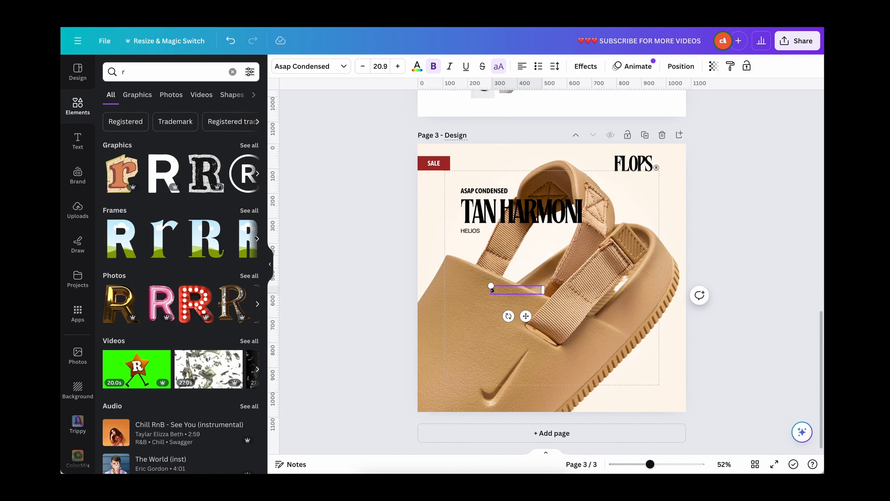
text($55)
text(.44)
click(523, 66)
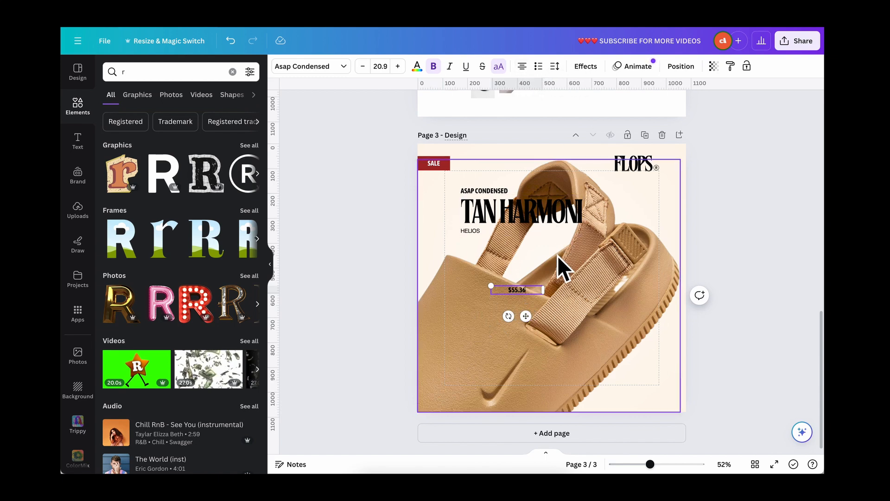
mouse_move(542, 290)
mouse_down()
mouse_move(521, 296)
mouse_move(530, 298)
mouse_up()
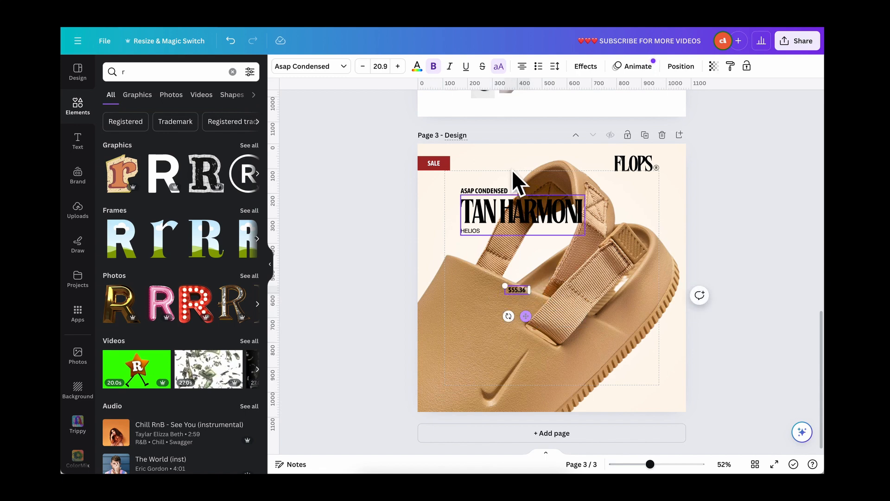
Right-align the $55.36 price and place it against the right margin near the page's lower-right corner at size 32.8.
click(521, 68)
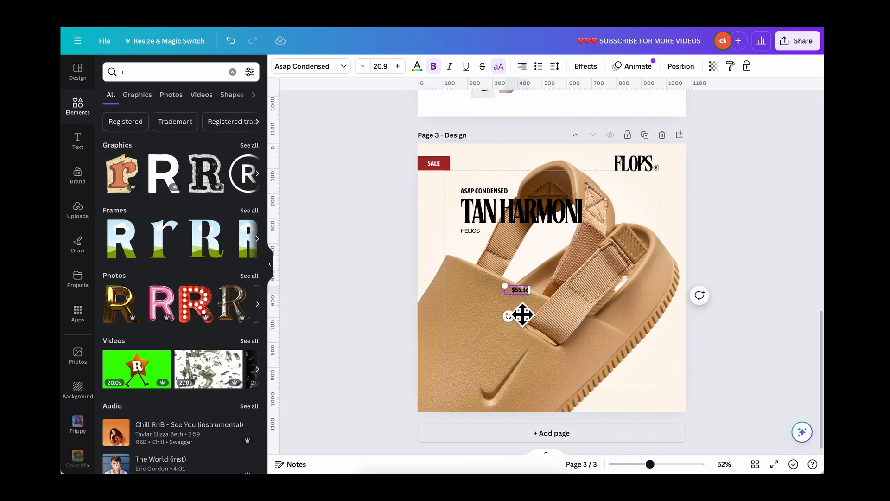
drag(527, 315, 653, 379)
drag(633, 347, 648, 382)
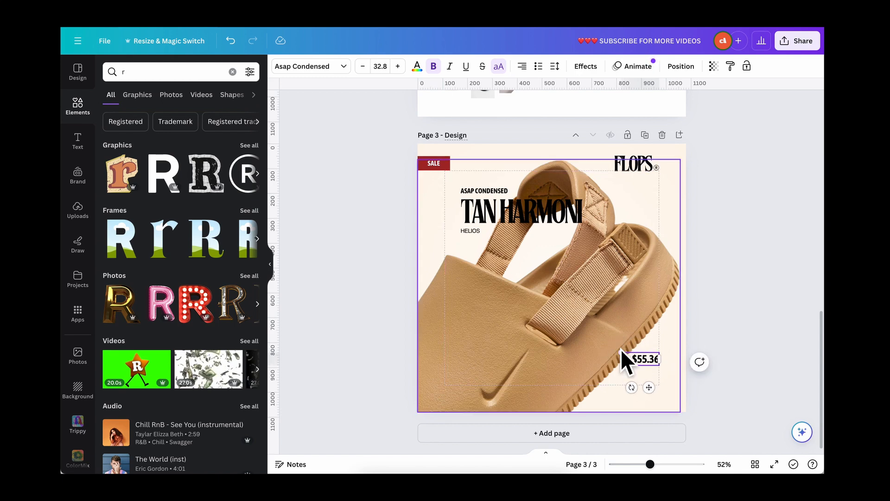
Enlarge the $55.36 price to size 36.9.
scroll(689, 371, up, 1)
scroll(689, 371, up, 5)
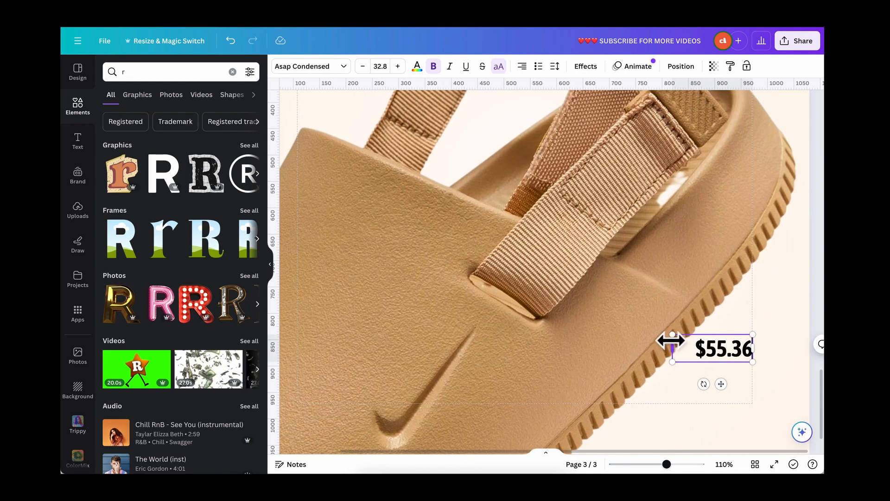
drag(671, 335, 659, 332)
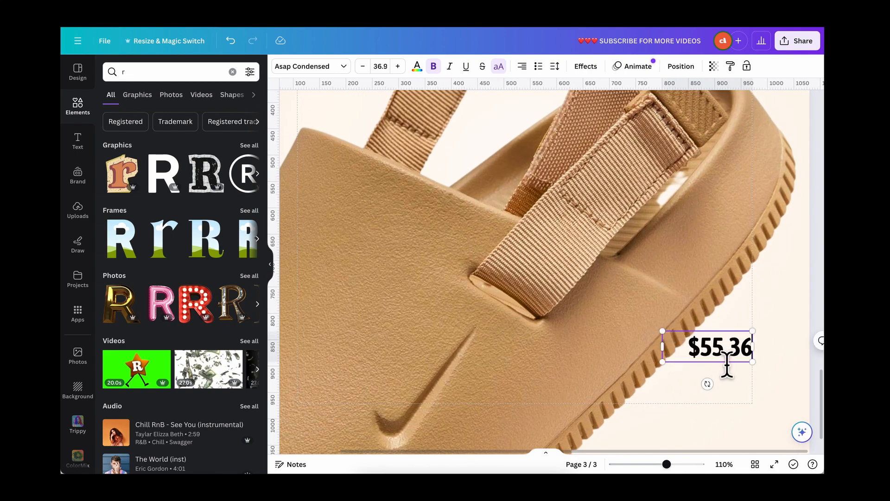
scroll(727, 367, down, 5)
click(729, 333)
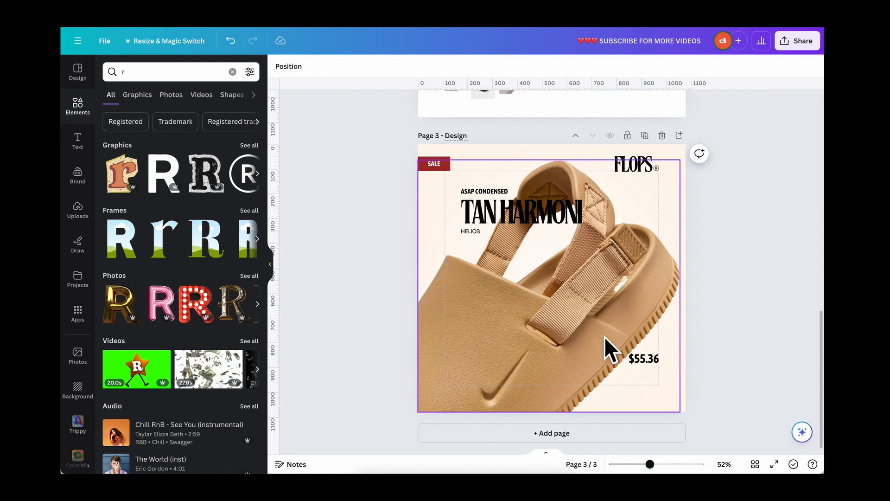
Copy the HELIOS text and place the copy directly below the $55.36 price.
click(470, 232)
key(alt)
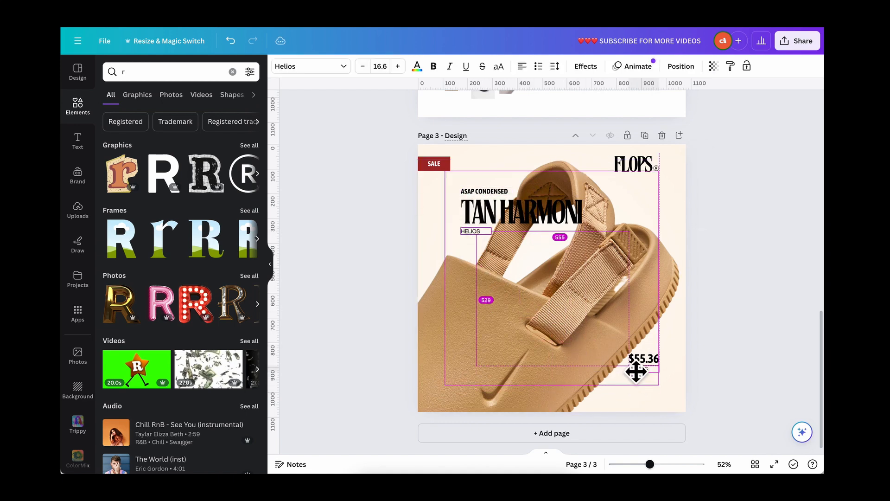
drag(636, 371, 639, 373)
scroll(679, 386, up, 5)
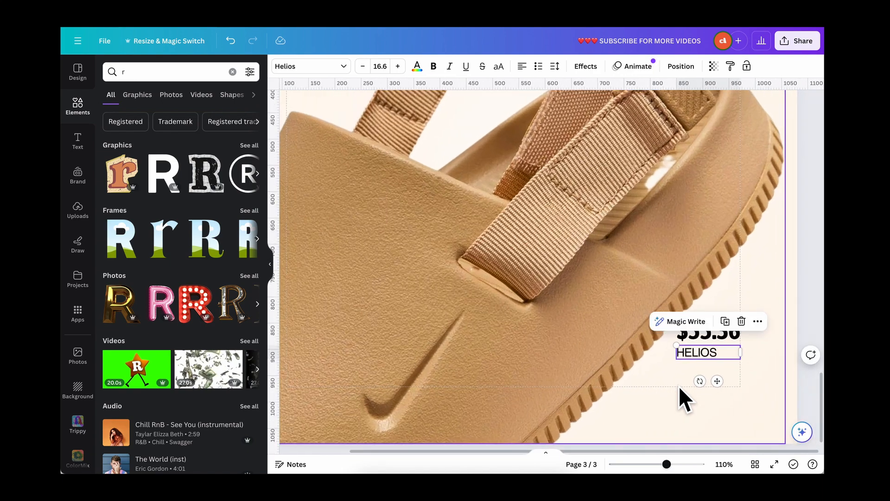
Replace the HELIOS copy below the $55.36 price with the text "Only buyers from".
double_click(709, 354)
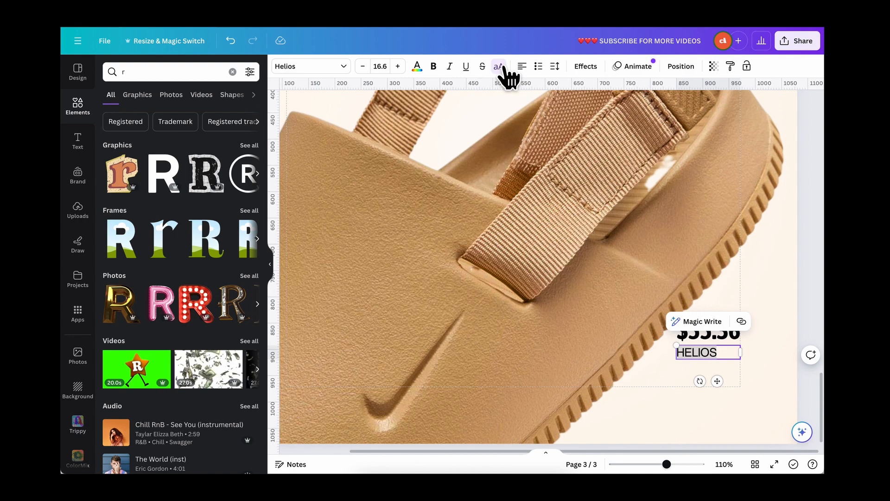
click(698, 353)
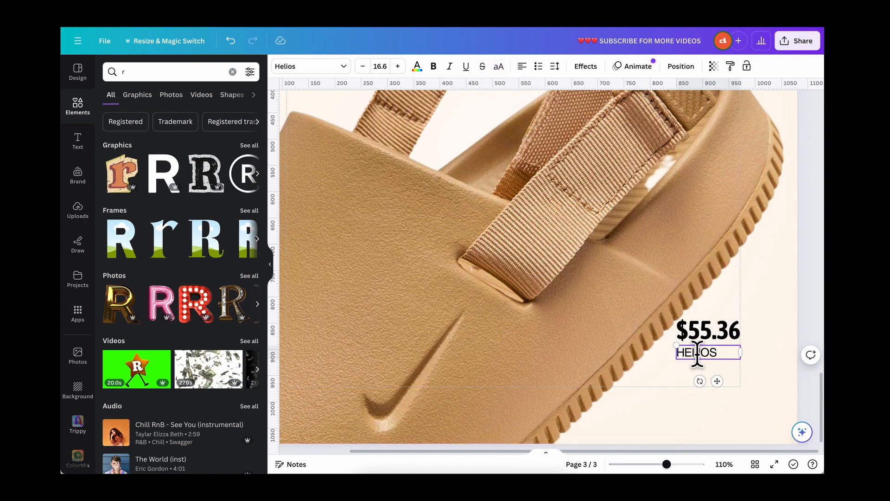
double_click(698, 353)
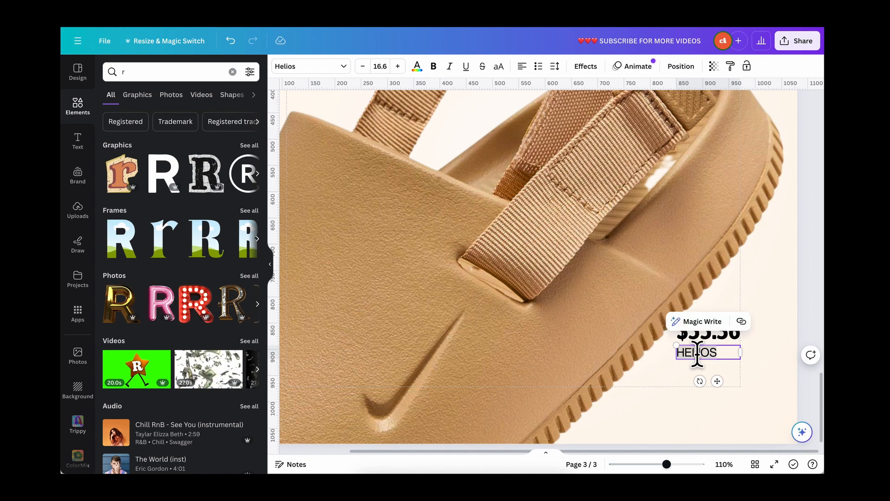
text(Only for buyers)
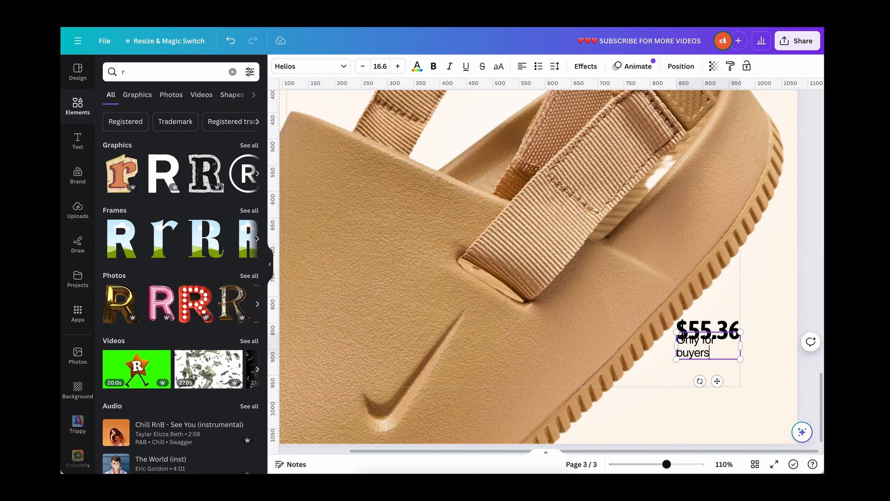
key(BackSpace)
key(BackSpace)
key(BackSpace)
key(BackSpace)
key(BackSpace)
key(BackSpace)
key(BackSpace)
key(BackSpace)
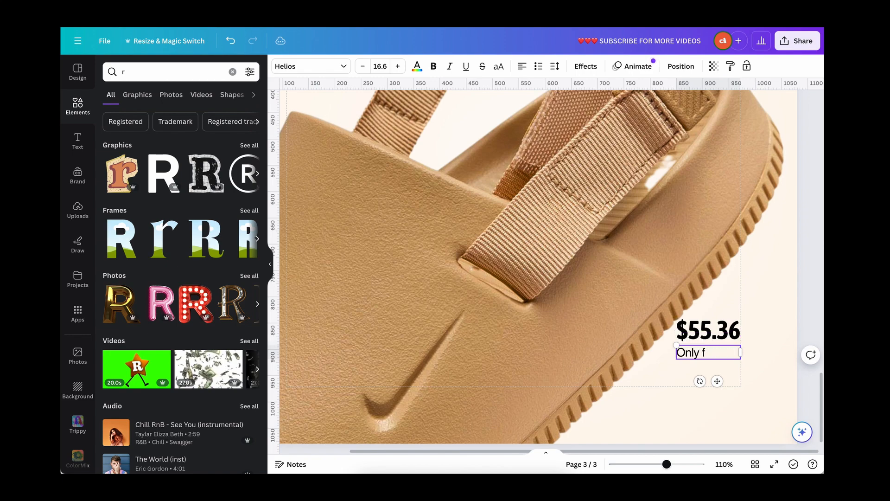
key(BackSpace)
text(byers)
key(BackSpace)
key(BackSpace)
key(BackSpace)
key(BackSpace)
text(ut)
key(BackSpace)
text(yers from )
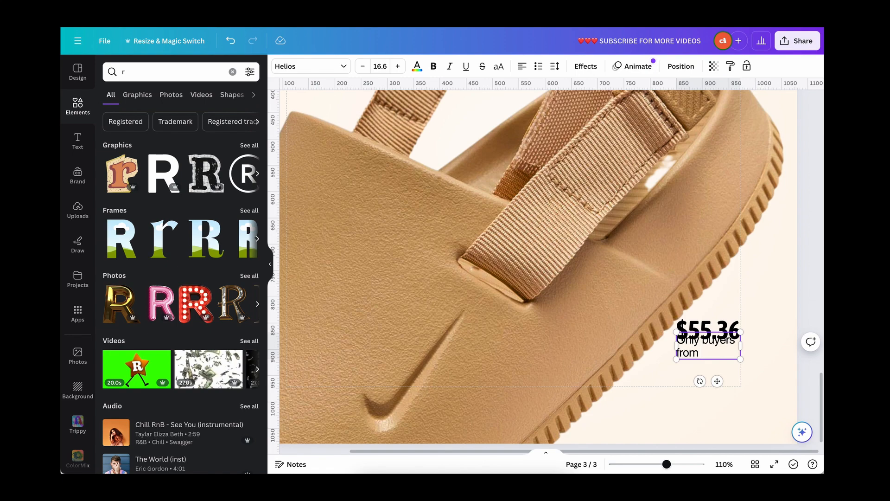
Complete the line below the price with "location will get free delivery".
text(loccation)
key(Left)
key(Left)
key(Left)
key(Left)
key(Left)
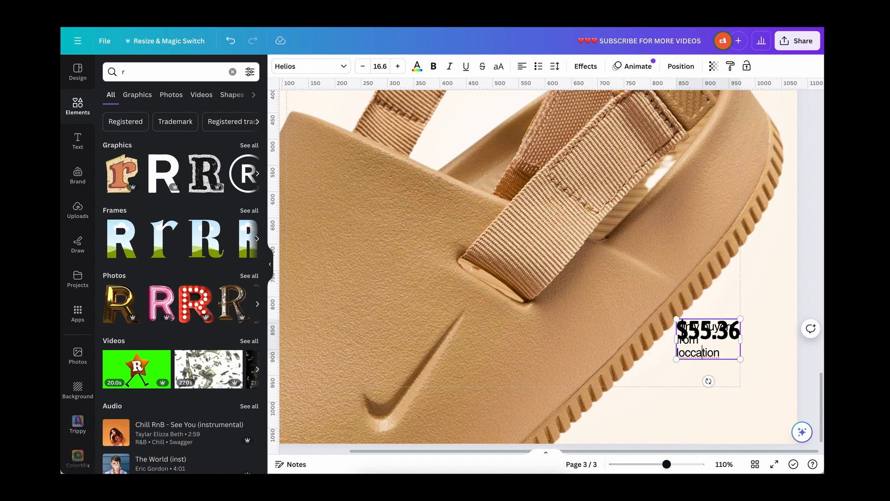
key(BackSpace)
key(Down)
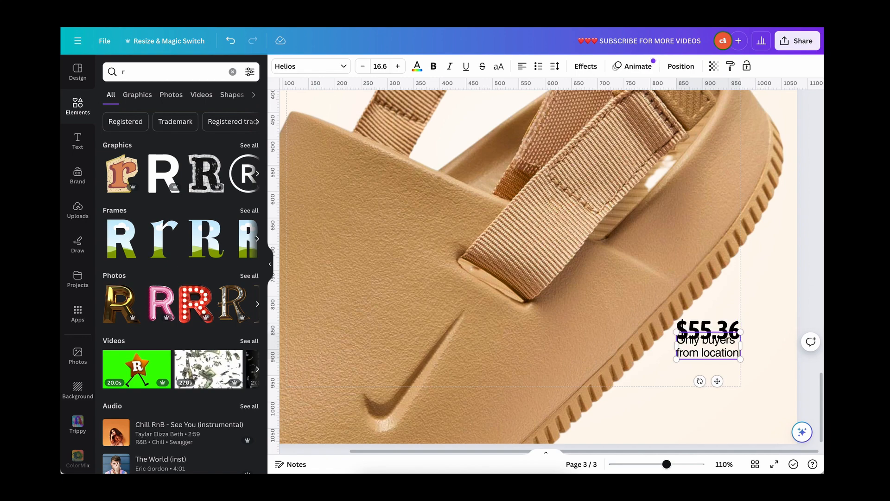
text(will ge)
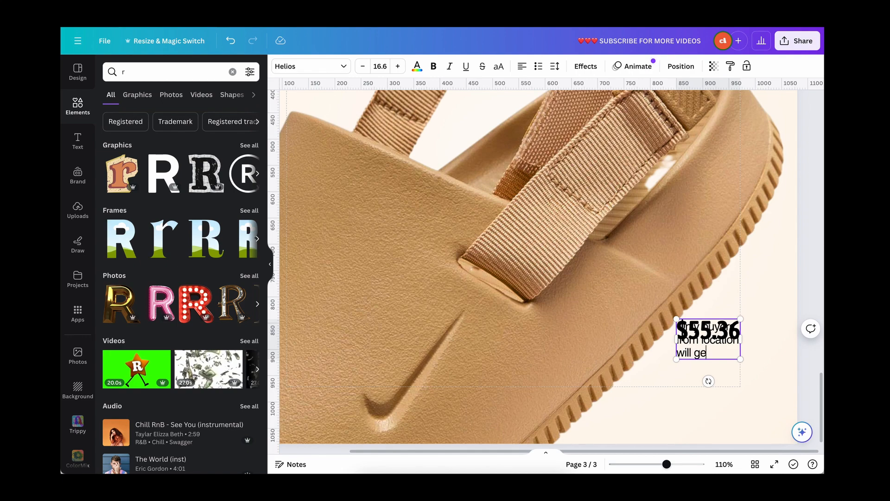
text(t free delivery)
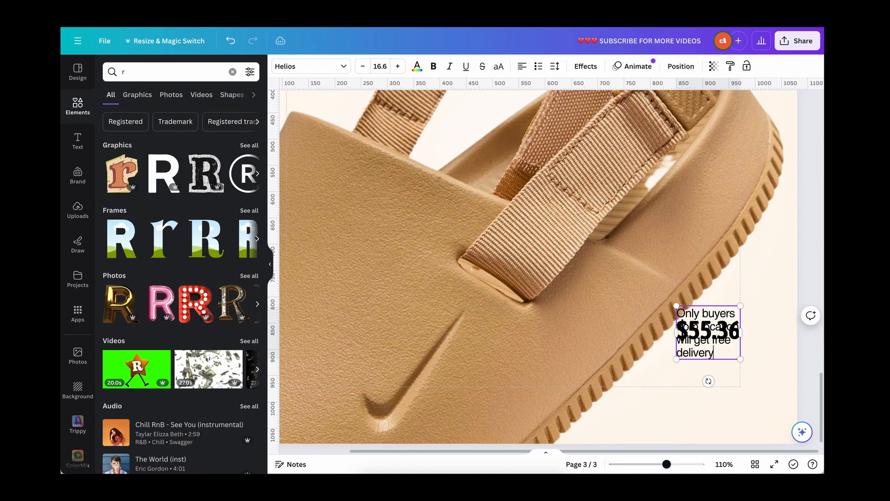
Right-align the delivery note in a wider box at size 13.2 and fit it closely beneath the $55.36 price.
drag(676, 332, 597, 332)
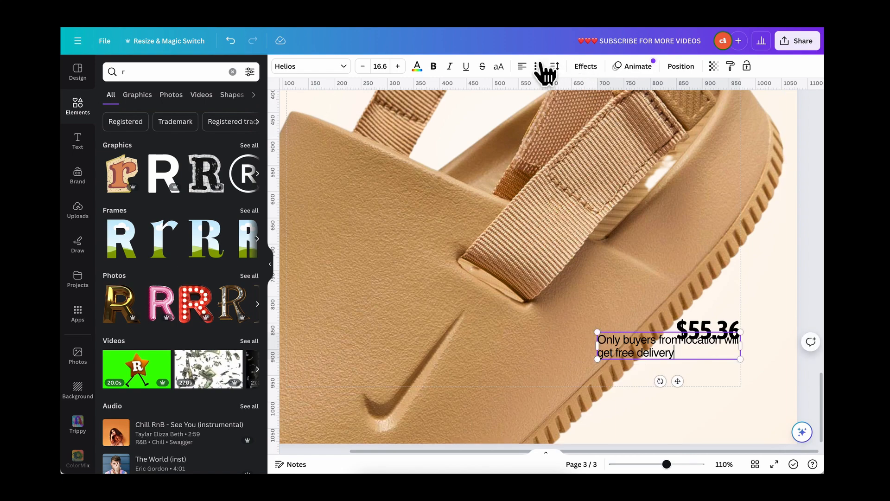
click(522, 67)
click(522, 68)
drag(675, 380, 674, 405)
drag(597, 357, 627, 362)
click(718, 328)
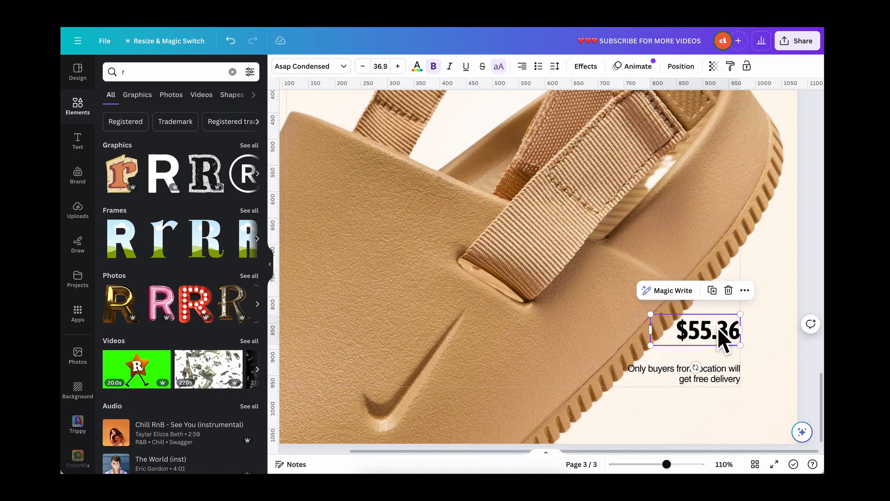
drag(717, 328, 718, 340)
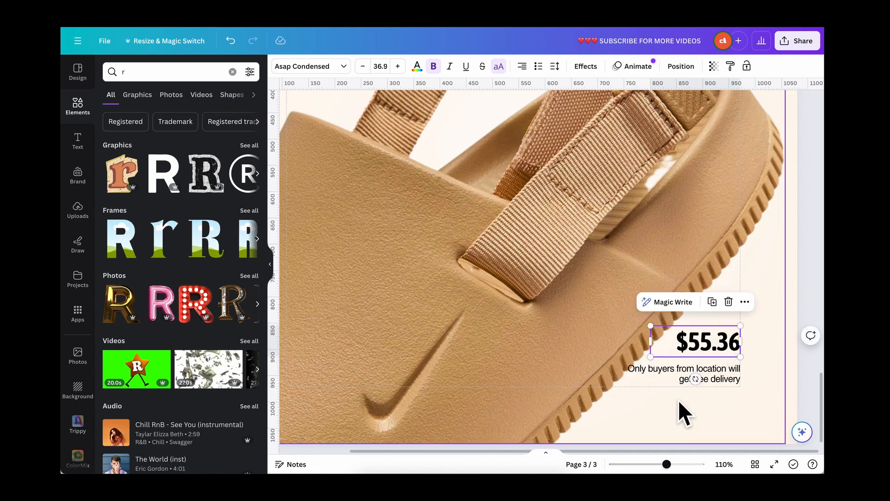
Insert "this" before "location" in the delivery note and adjust its box width to keep two lines.
click(670, 377)
drag(627, 372, 636, 371)
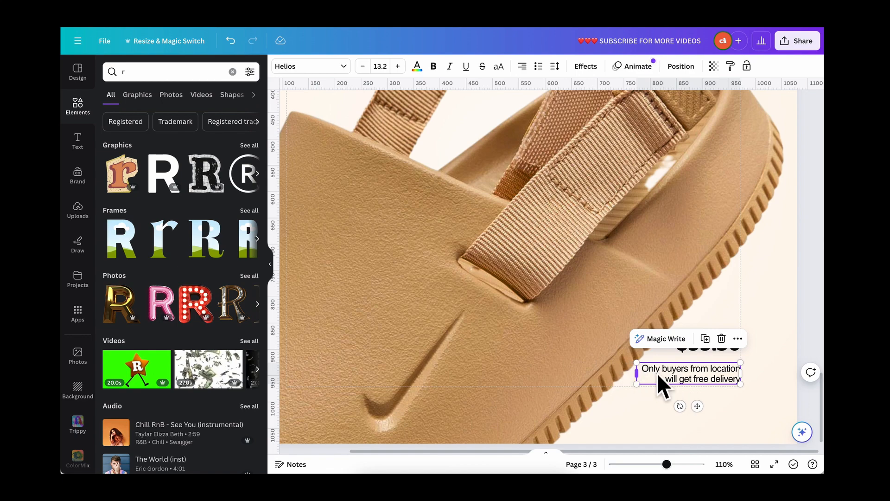
text(this)
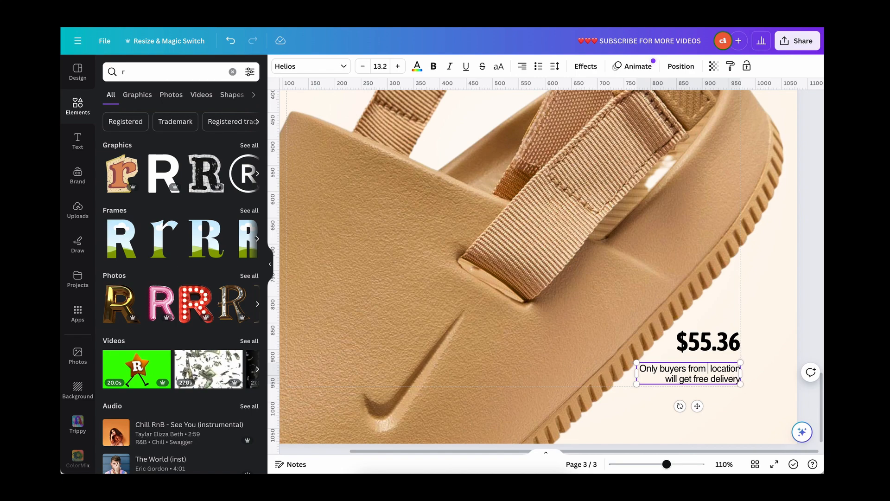
mouse_move(632, 367)
mouse_down()
mouse_move(621, 368)
mouse_move(630, 369)
mouse_up()
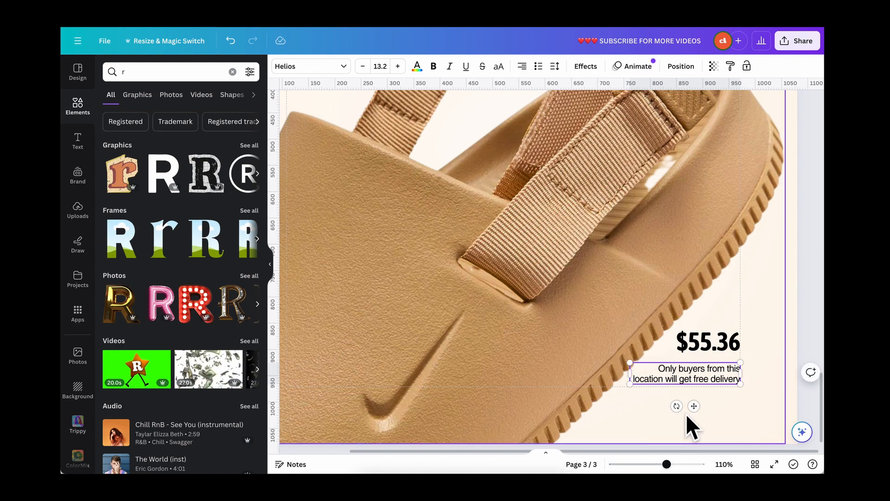
Break the delivery note after "this", keep "location will get free delivery" on the second line, and narrow its box.
key(Return)
drag(626, 366, 602, 370)
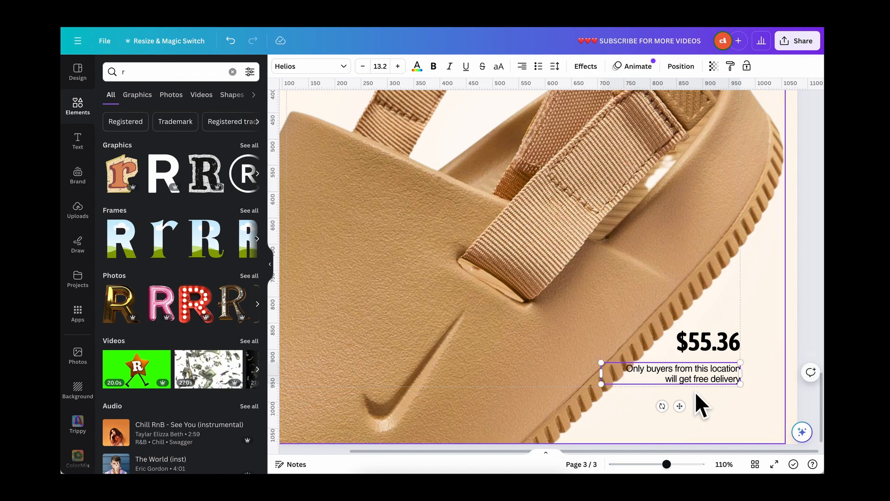
key(BackSpace)
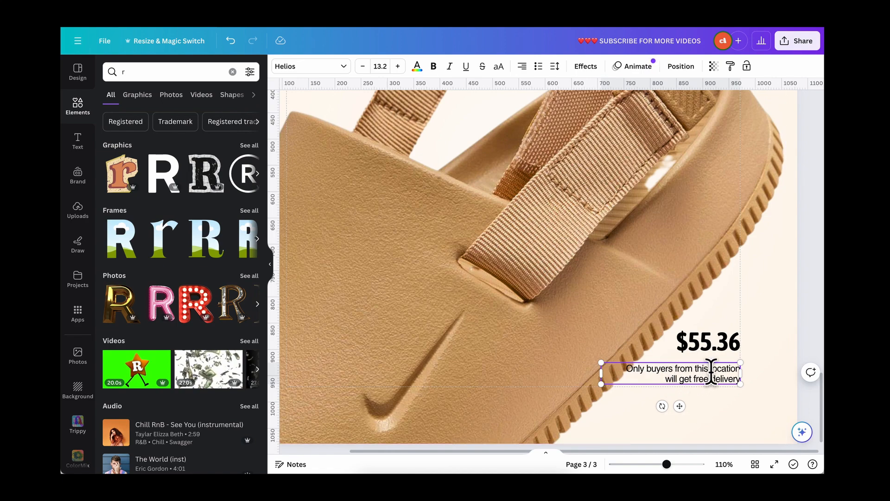
key(BackSpace)
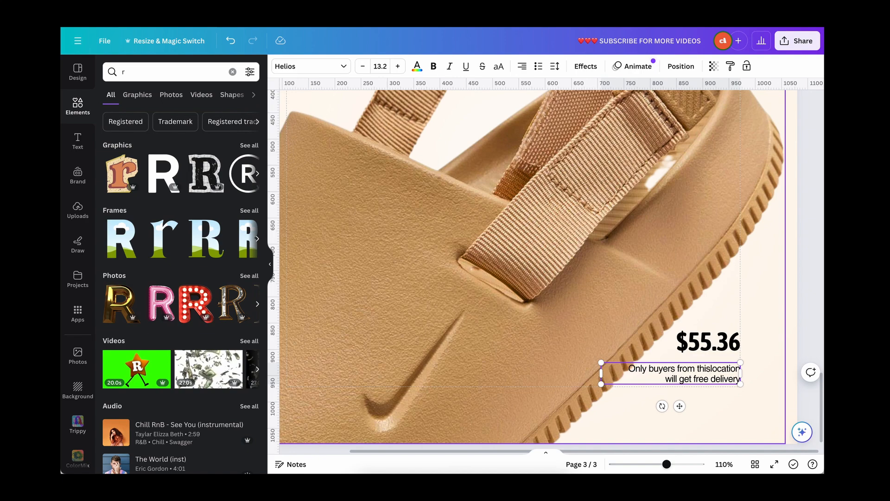
key(Return)
click(663, 378)
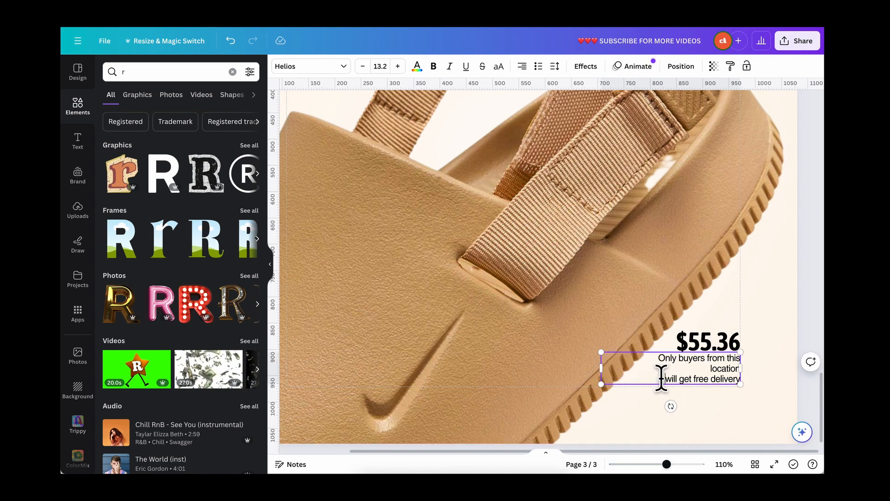
key(BackSpace)
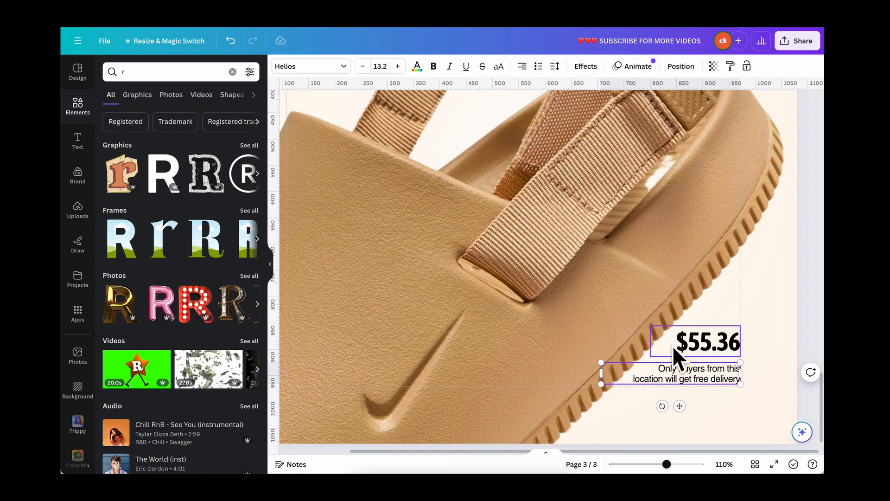
click(763, 347)
click(670, 371)
drag(598, 371, 626, 371)
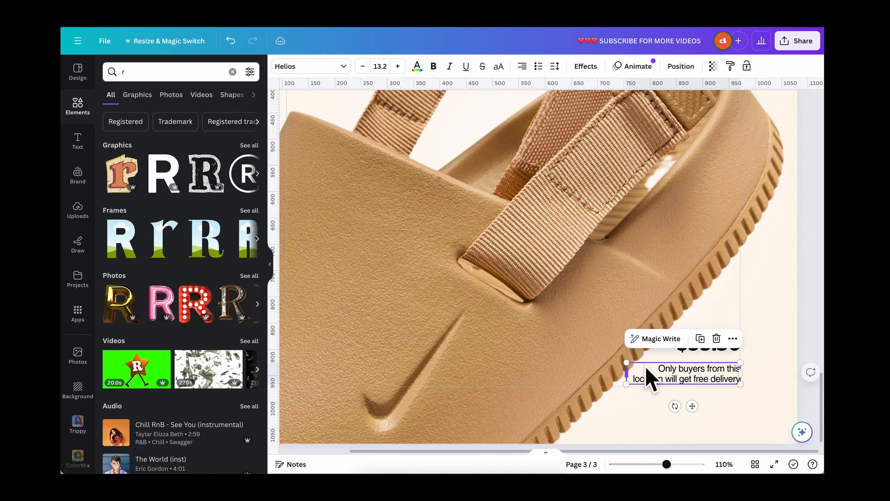
Move the $55.36 price closer to the delivery note and enlarge both texts together slightly against the right margin.
click(767, 361)
click(717, 346)
drag(713, 346, 716, 354)
click(756, 389)
click(717, 378)
shift+click(716, 344)
drag(626, 335, 621, 334)
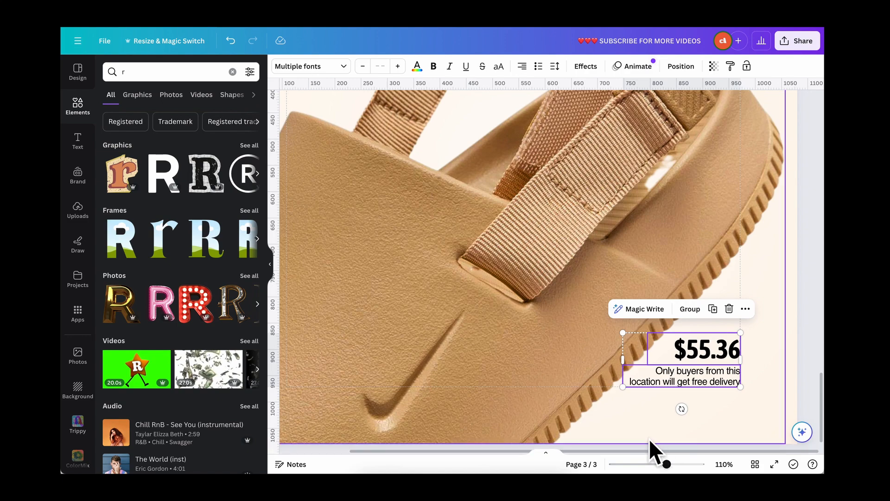
click(639, 341)
Set the delivery note's font size to 13.
scroll(638, 341, down, 5)
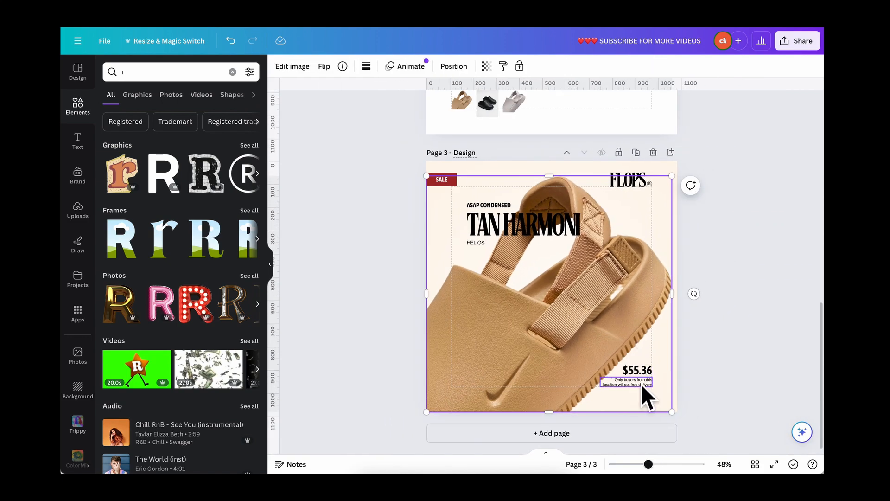
click(631, 385)
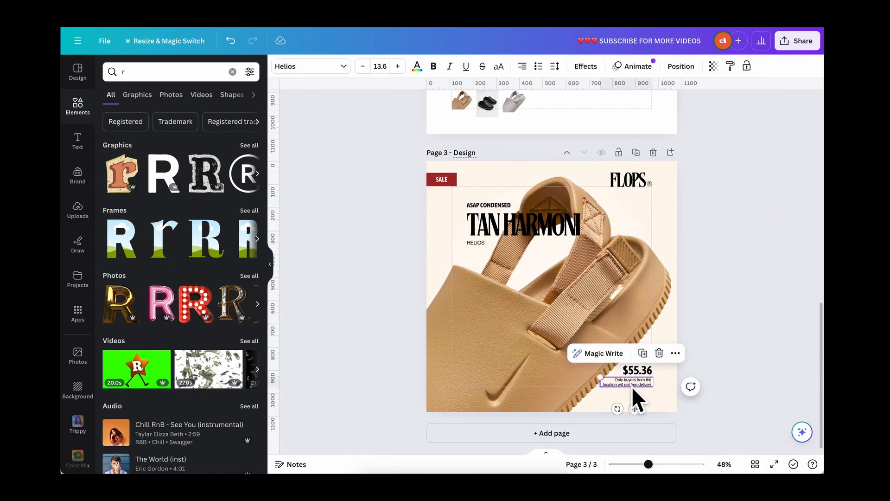
click(380, 66)
text(1)
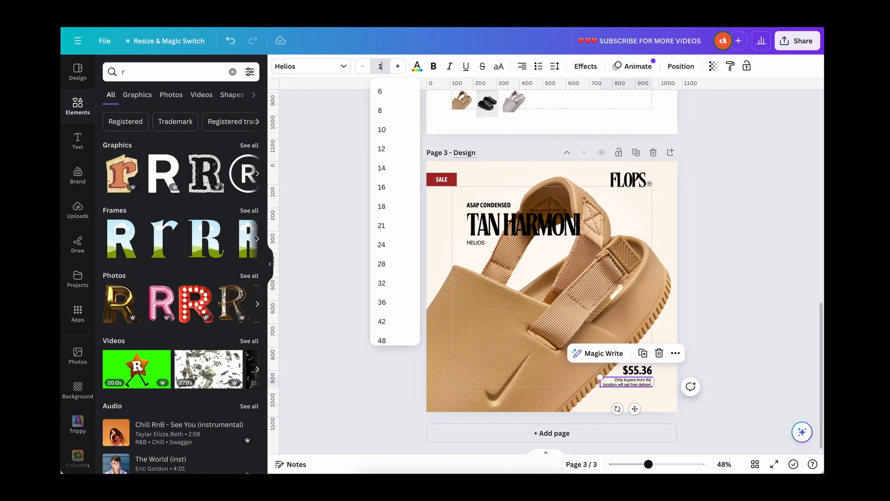
text(3)
key(Return)
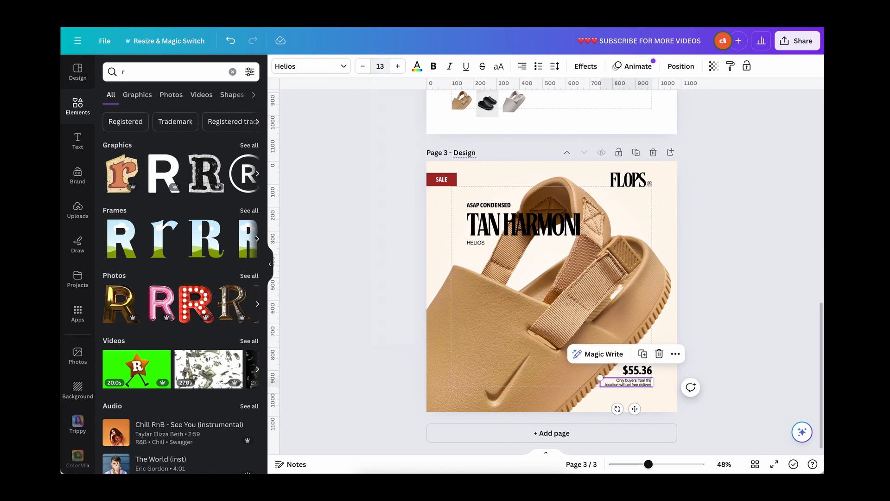
click(745, 320)
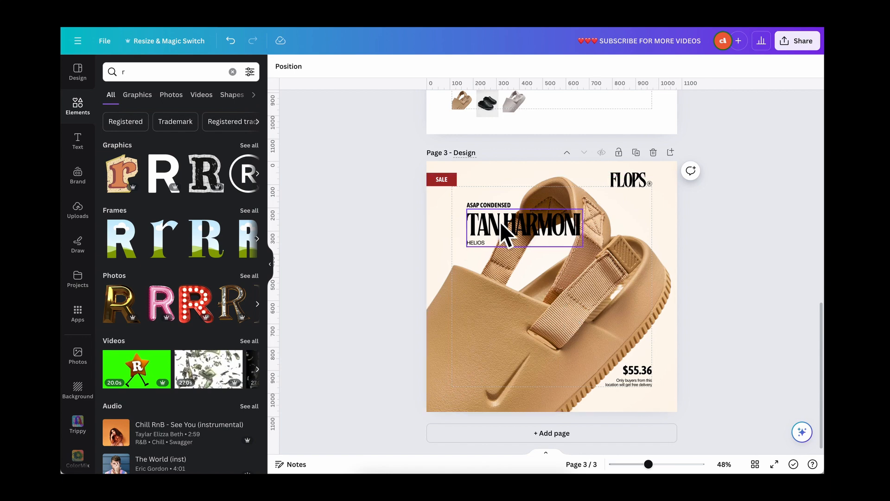
Bring the swoosh icon from the style board's ICONS section onto the front of the tan shoe on page 3.
scroll(554, 330, up, 3)
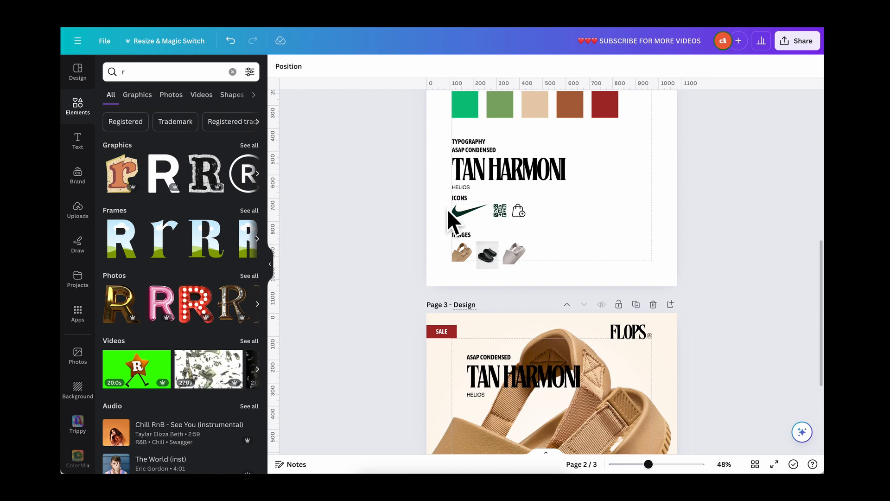
scroll(448, 213, down, 2)
scroll(450, 218, up, 1)
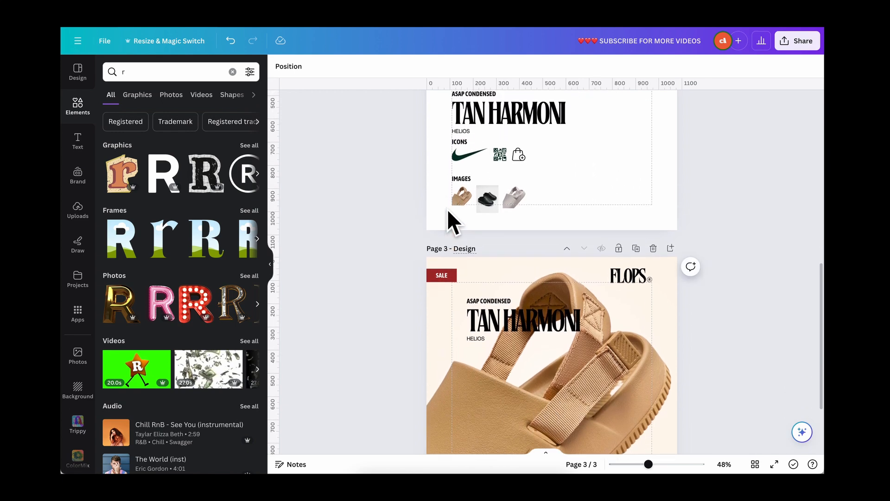
click(468, 155)
scroll(470, 157, down, 1)
scroll(469, 153, down, 1)
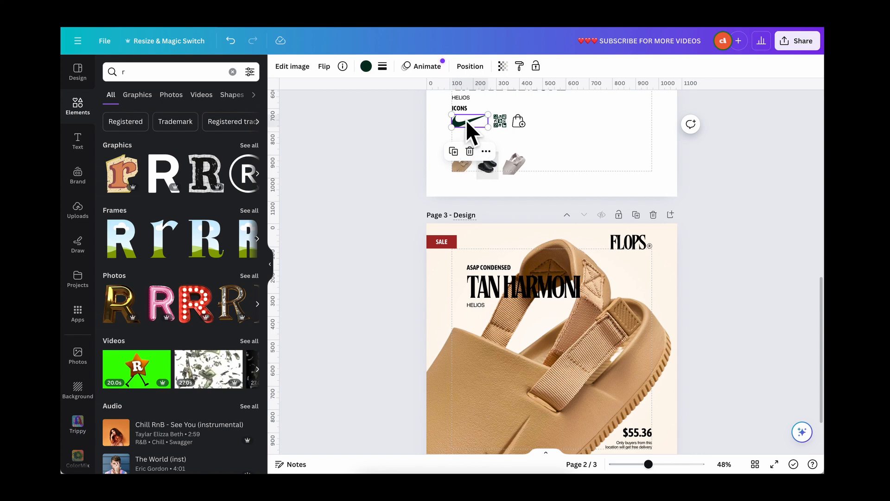
drag(466, 120, 467, 335)
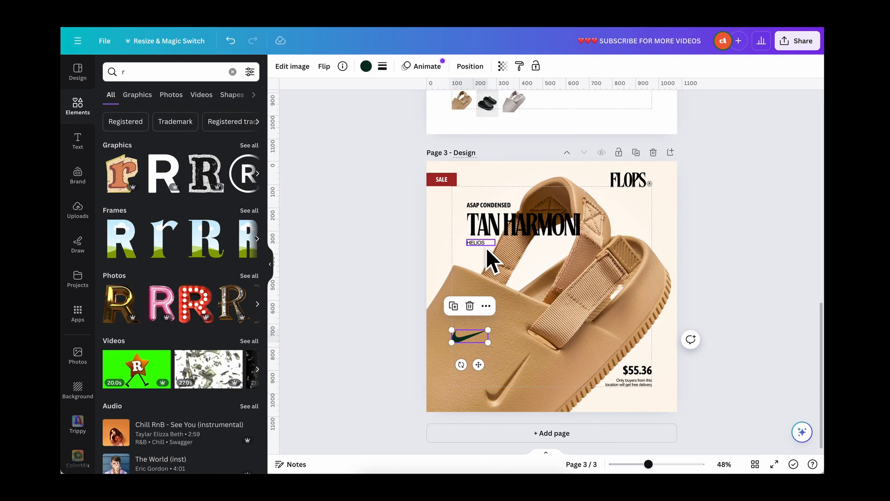
Recolour the swoosh on the shoe white and shrink it slightly.
click(366, 66)
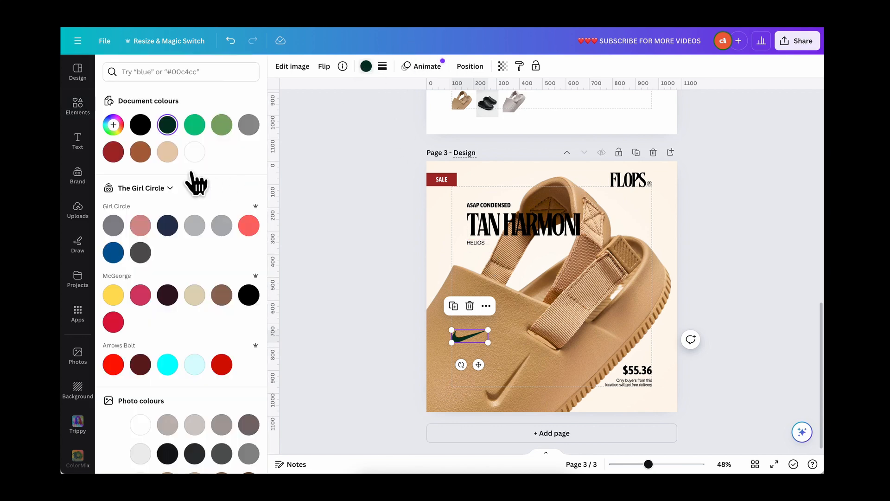
click(194, 151)
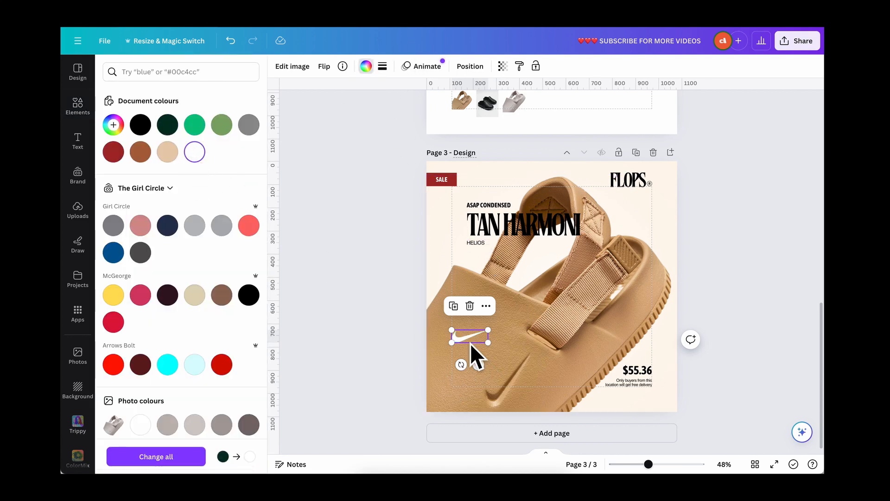
mouse_move(488, 343)
mouse_down()
mouse_move(471, 343)
mouse_move(477, 341)
mouse_up()
key(r)
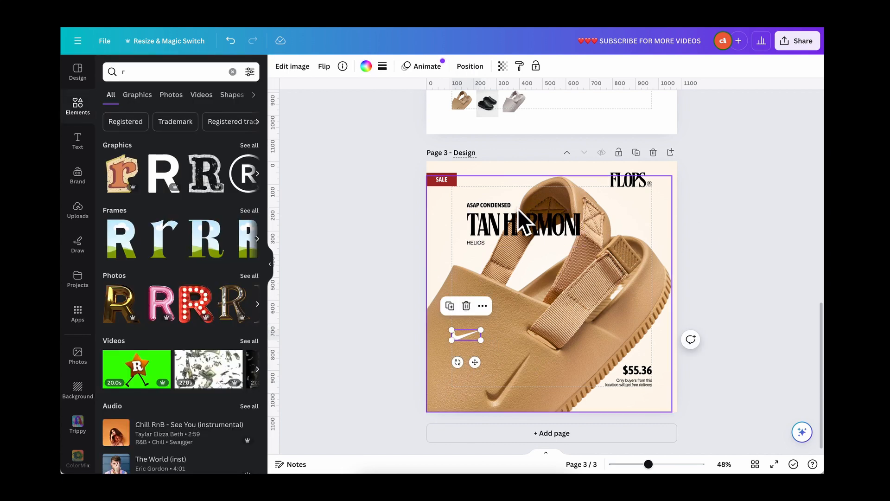
Duplicate the TAN HARMONI text onto the front of the shoe and replace the copy's wording with BASE SHOE on two lines.
click(514, 226)
drag(513, 227, 503, 352)
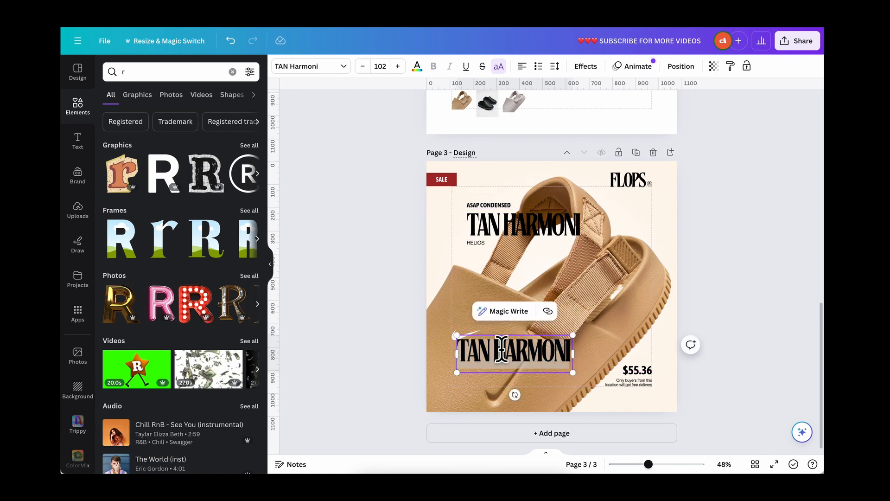
text(BASE)
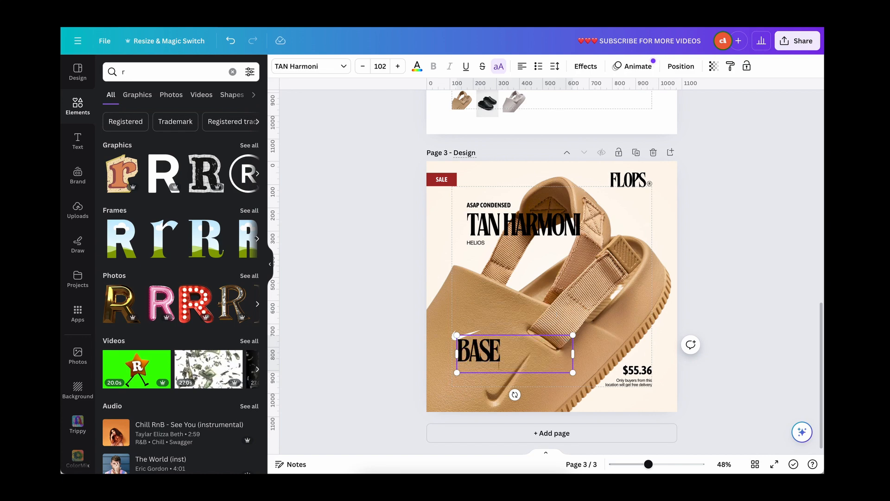
key(Return)
text(SHOE)
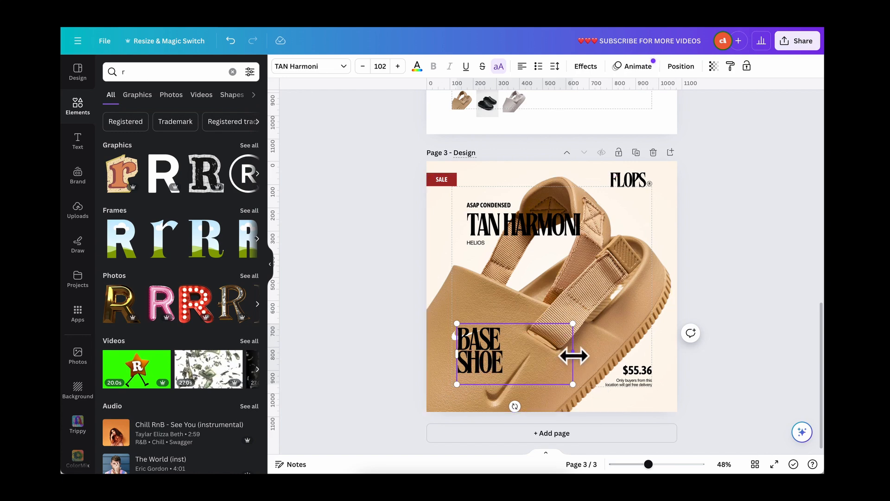
Shrink the BASE SHOE text to about font size 65.9 and colour it white.
drag(573, 355, 487, 363)
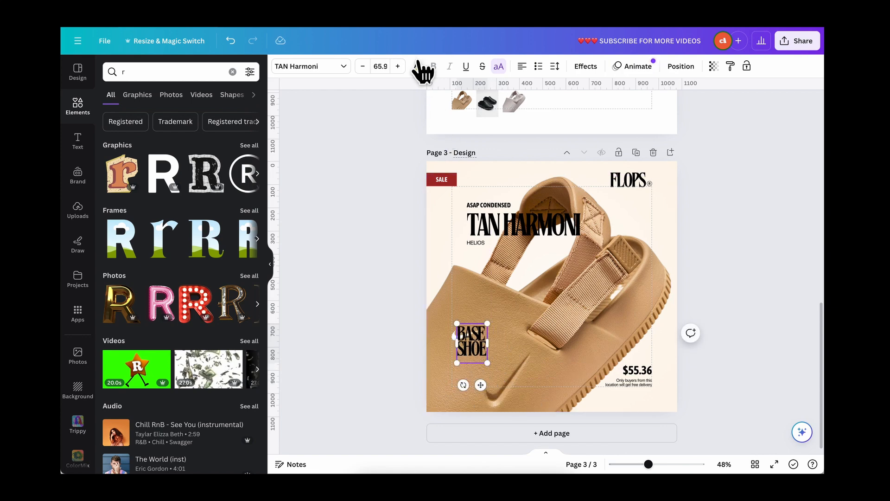
click(417, 66)
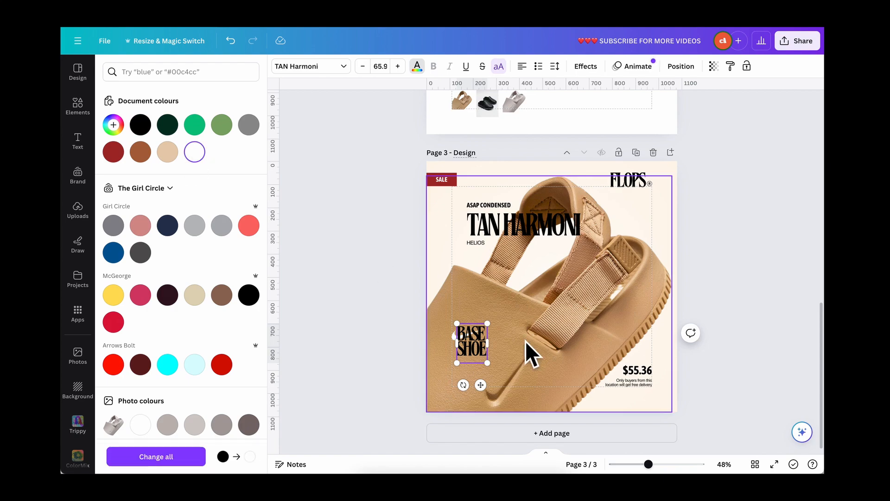
click(525, 341)
click(477, 344)
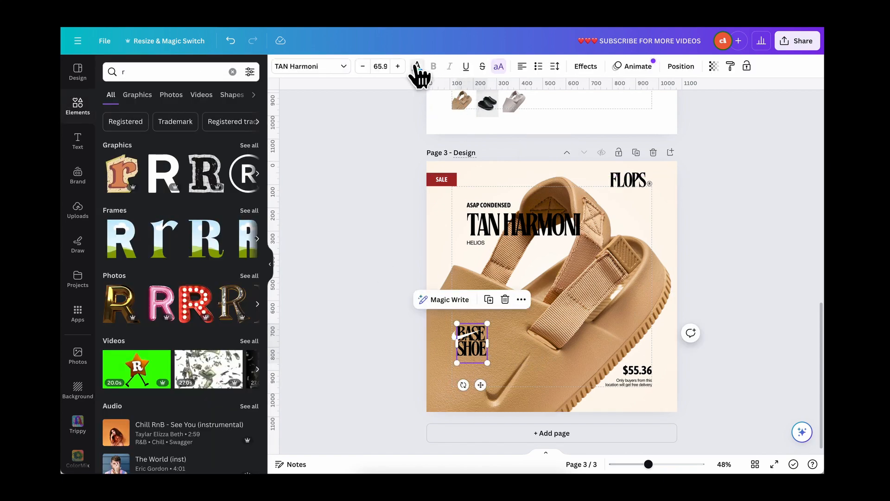
click(417, 67)
click(194, 151)
click(516, 344)
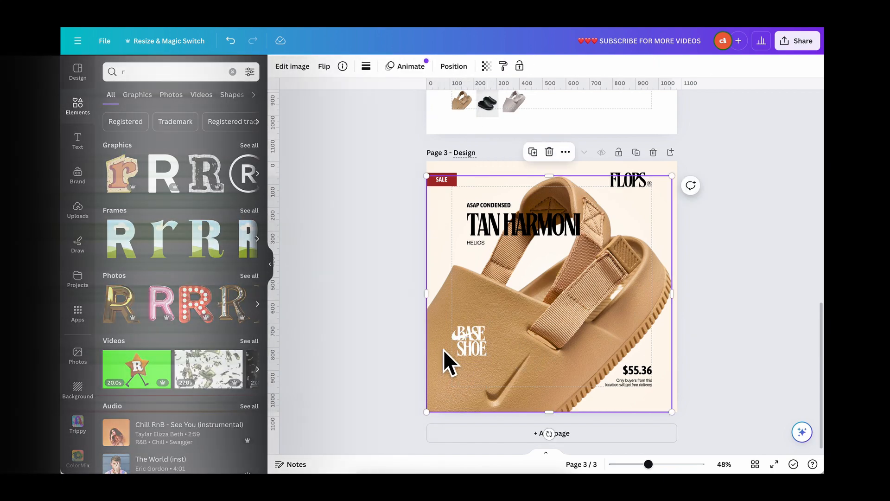
Place the swoosh just above the BASE SHOE text and shrink the text to the swoosh's width, about font size 63.6.
scroll(443, 349, up, 5)
drag(417, 344, 404, 370)
click(409, 327)
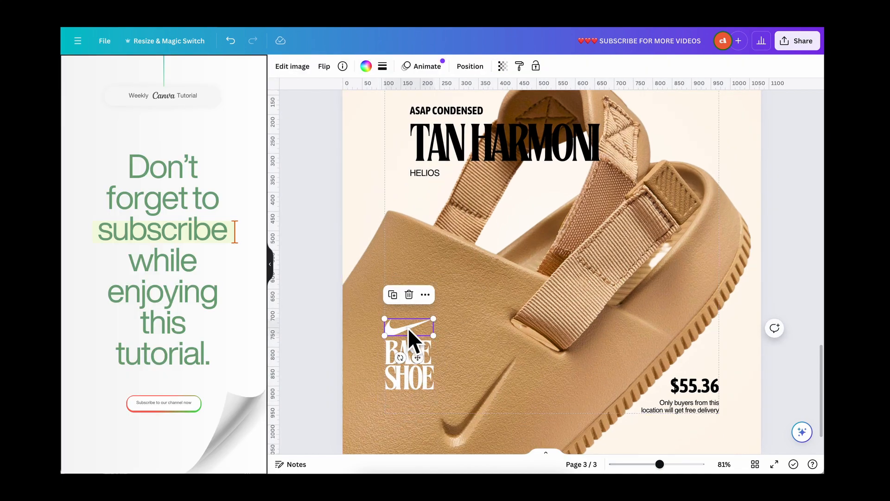
click(417, 354)
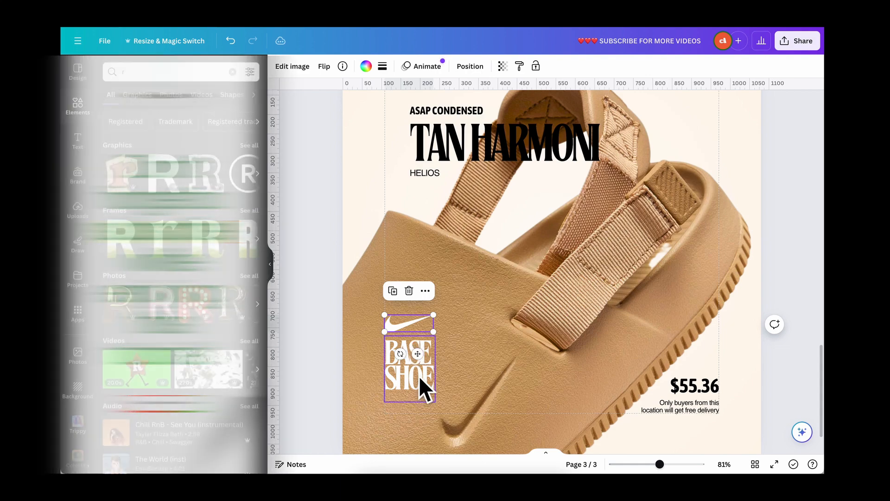
drag(435, 401, 433, 400)
Move the swoosh and the BASE SHOE text together higher up on the front of the shoe.
scroll(417, 380, down, 2)
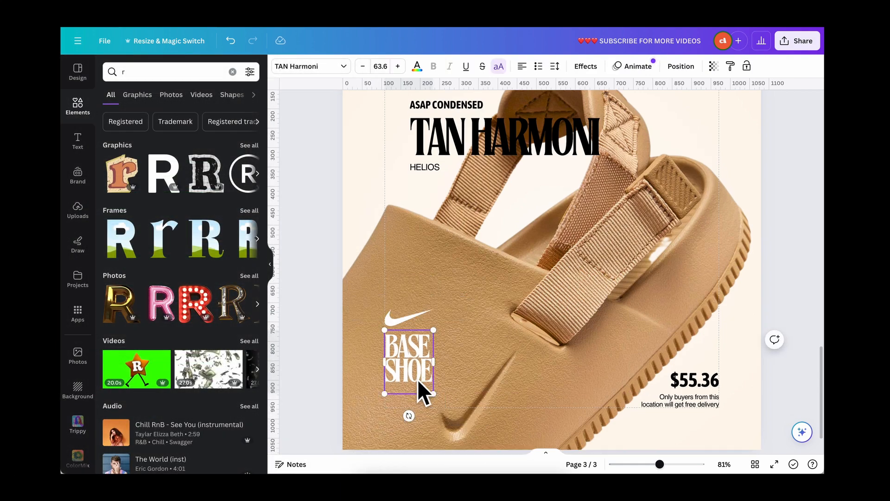
click(470, 335)
click(410, 319)
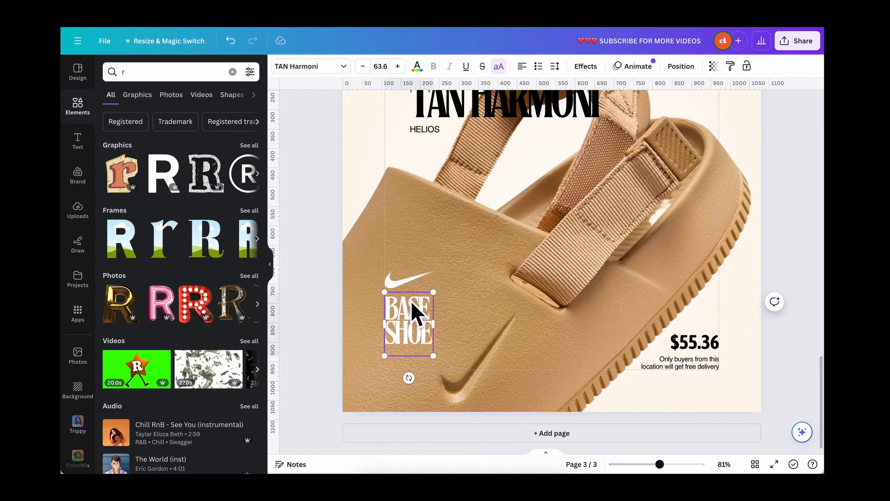
drag(411, 309, 411, 277)
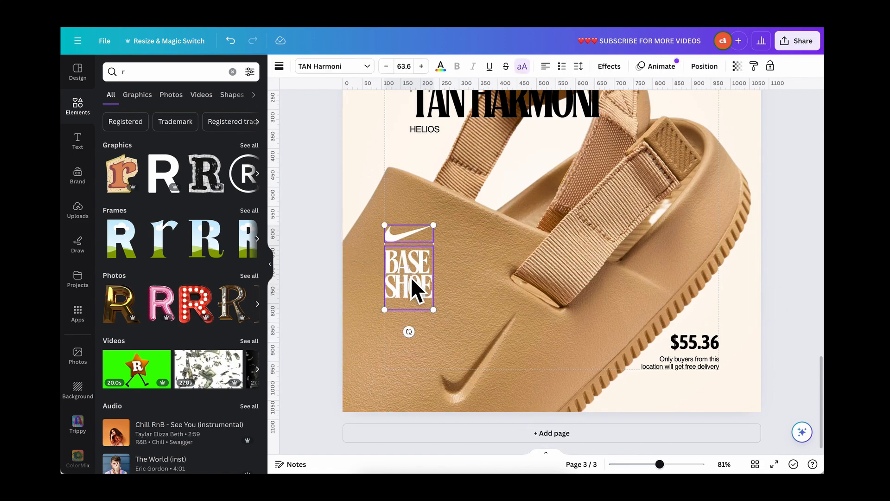
Copy the QR code graphic from page 2 to the design page and enlarge it beneath the BASE SHOE text, matching its width.
click(496, 296)
scroll(496, 297, down, 5)
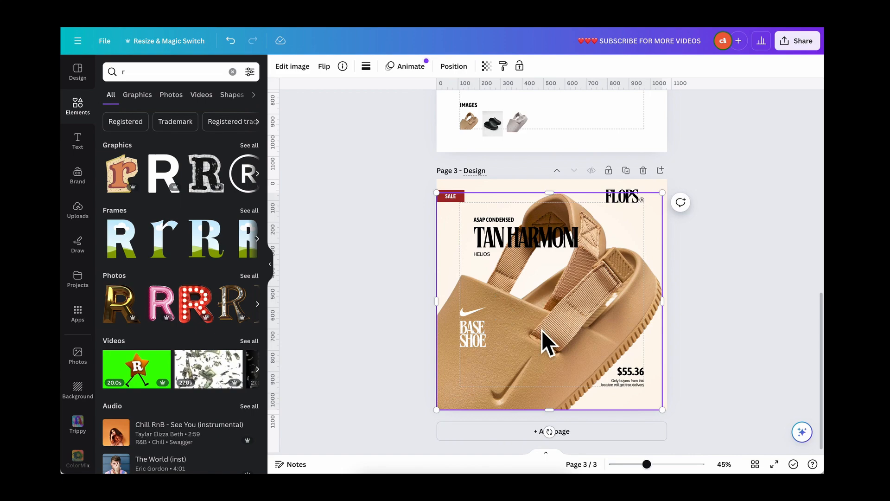
scroll(542, 330, up, 3)
scroll(542, 330, down, 2)
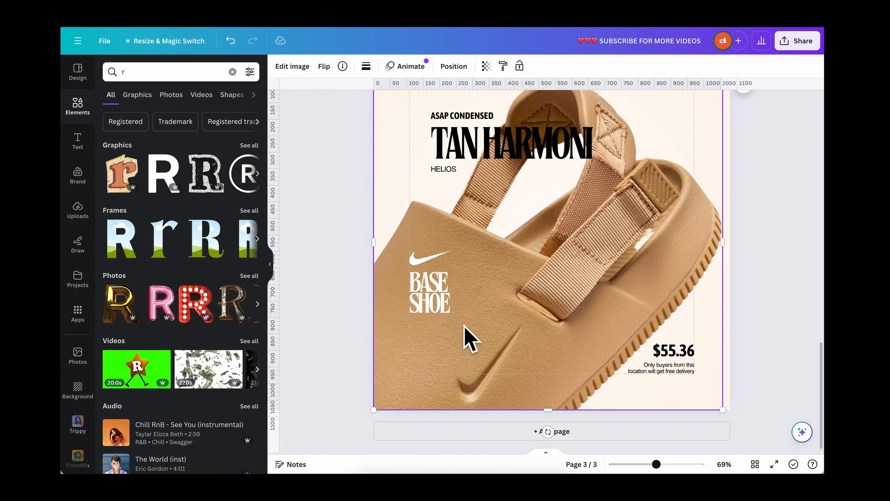
scroll(455, 263, up, 4)
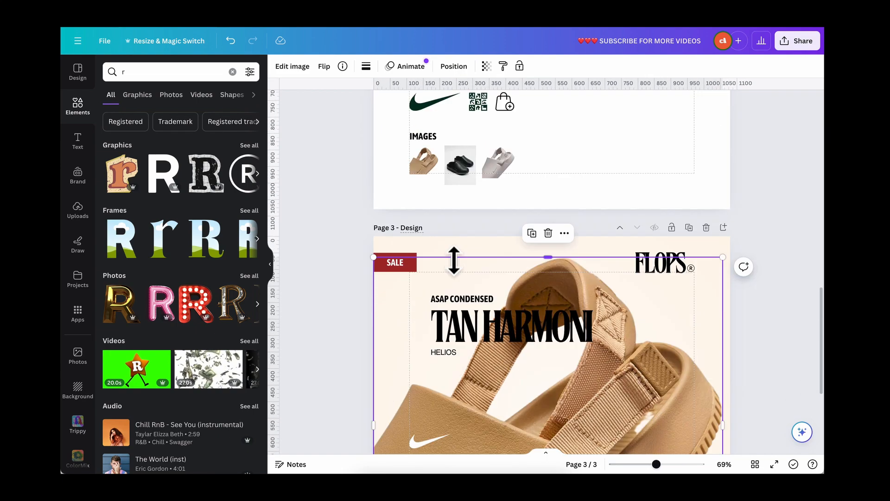
click(477, 107)
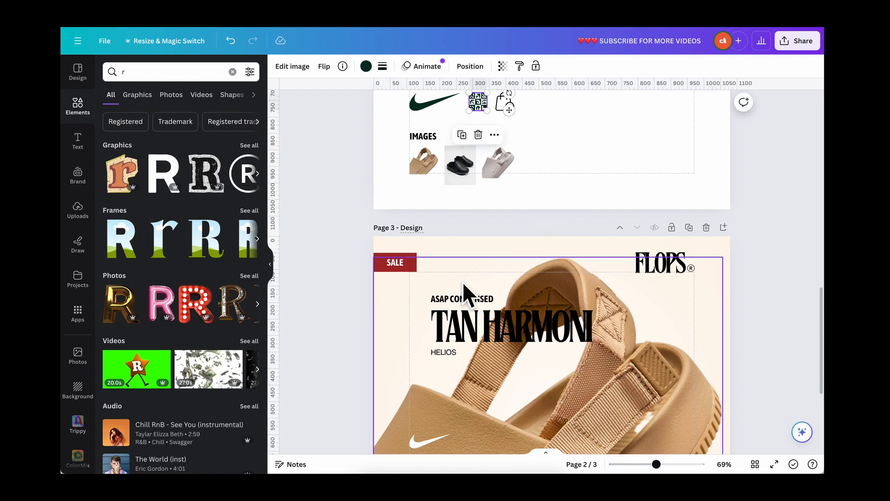
scroll(463, 282, down, 4)
click(432, 356)
key(super+v)
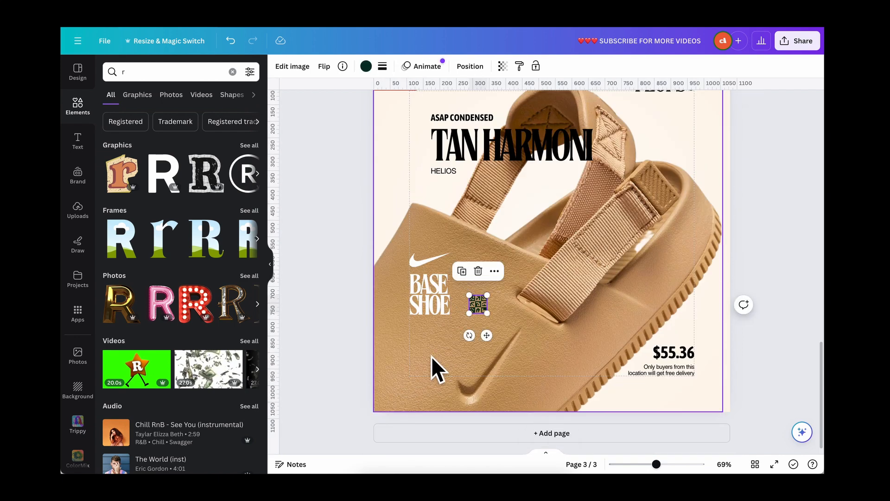
drag(478, 305, 444, 360)
Recolour the QR code graphic beneath BASE SHOE to white.
click(366, 66)
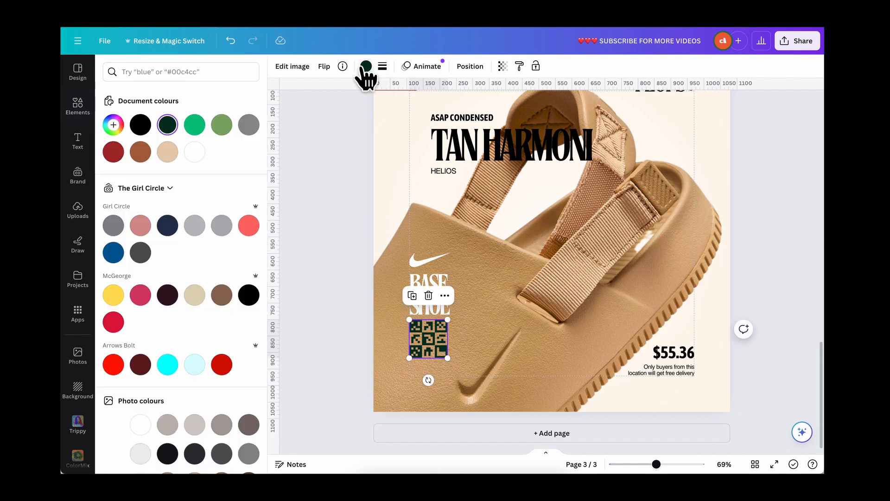
click(198, 153)
click(478, 300)
key(r)
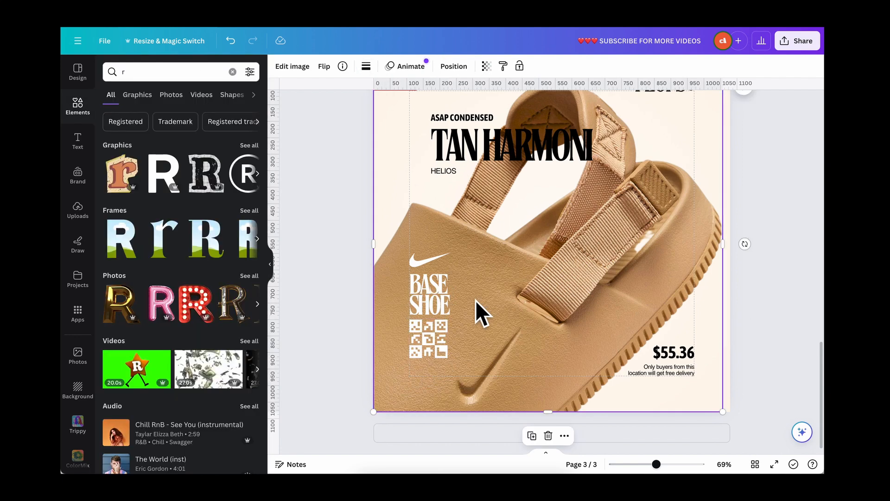
Nudge the QR code down slightly, then shift the swoosh, BASE SHOE text and QR code together a little higher on the shoe.
click(431, 345)
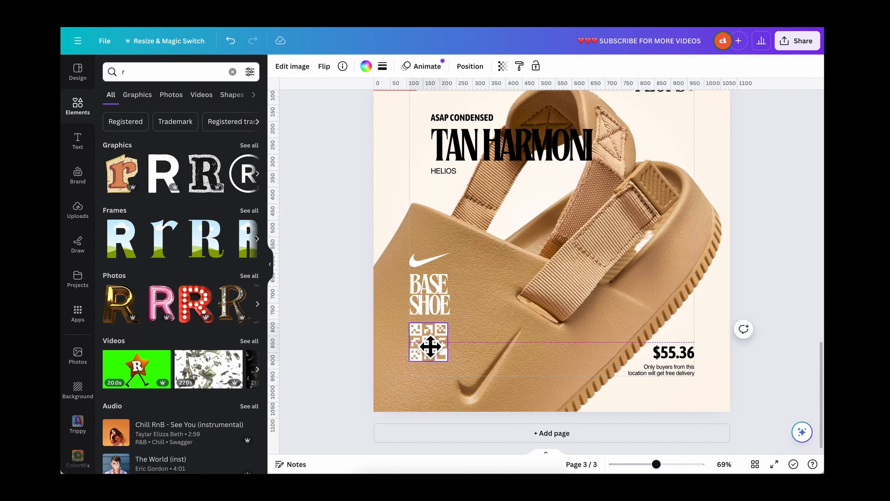
shift+click(432, 280)
shift+click(432, 266)
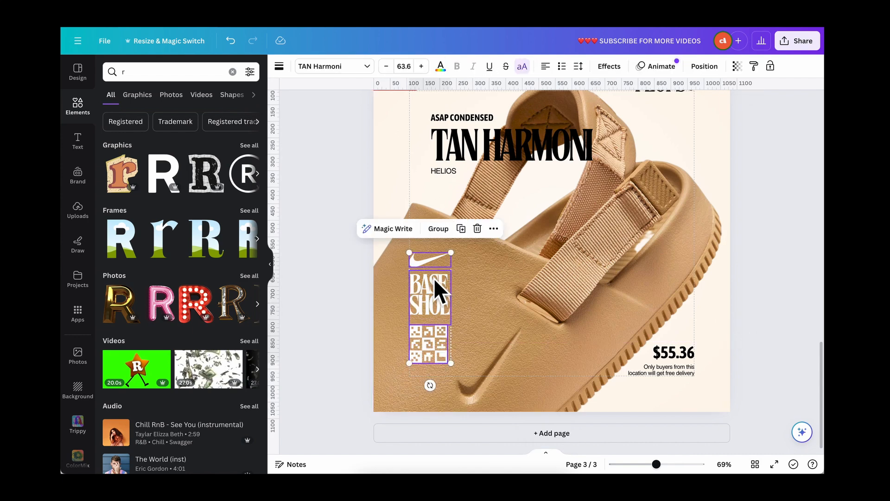
drag(433, 297, 433, 282)
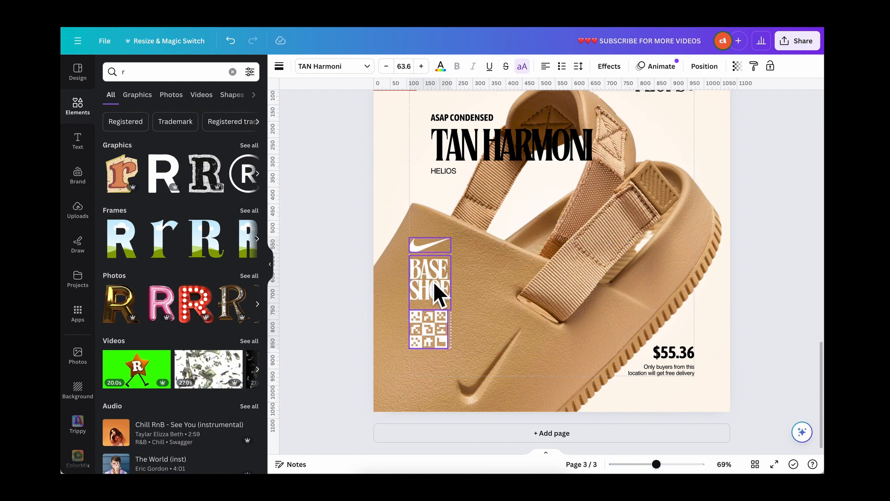
click(516, 335)
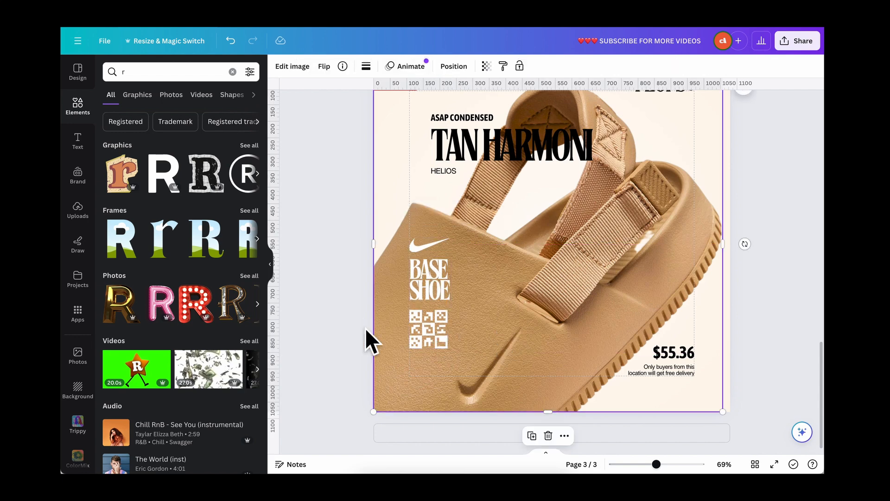
Duplicate the free-delivery note below the QR code and replace the copy's text with "Scan this code".
click(660, 372)
drag(658, 370, 449, 342)
click(454, 372)
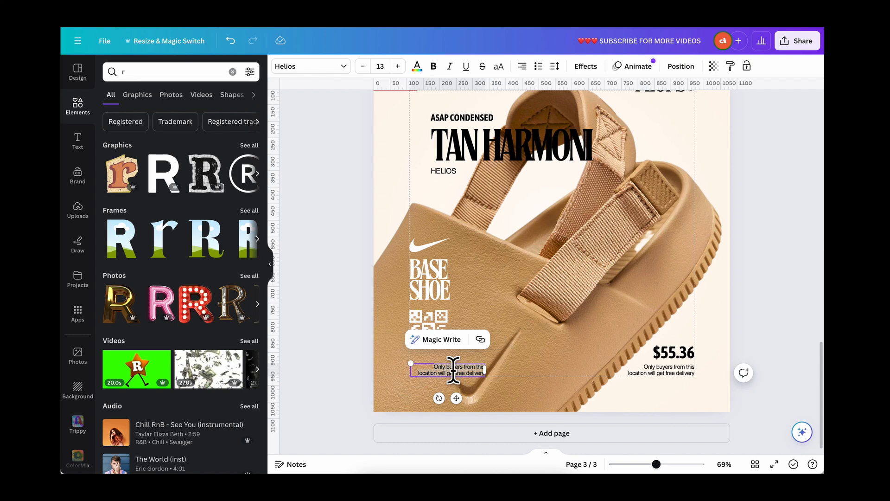
text(Sca)
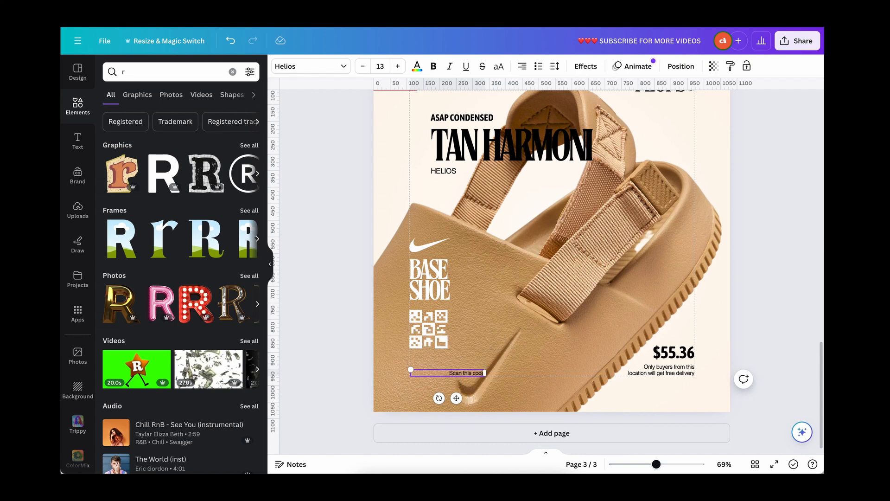
text(n this code)
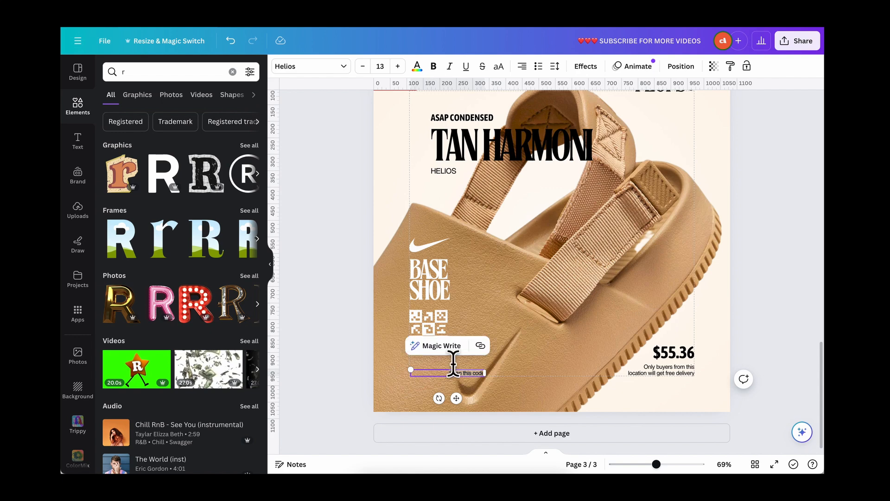
Change the "Scan this code" text colour to white.
click(417, 66)
click(195, 154)
click(590, 389)
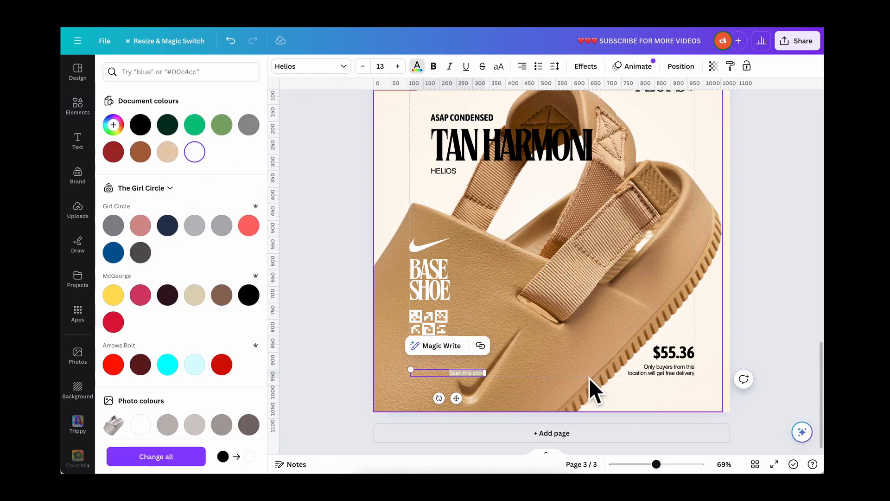
text(r)
Justify "Scan this code", narrow its text box, and fit it directly beneath the QR code at font size 13.5.
click(462, 373)
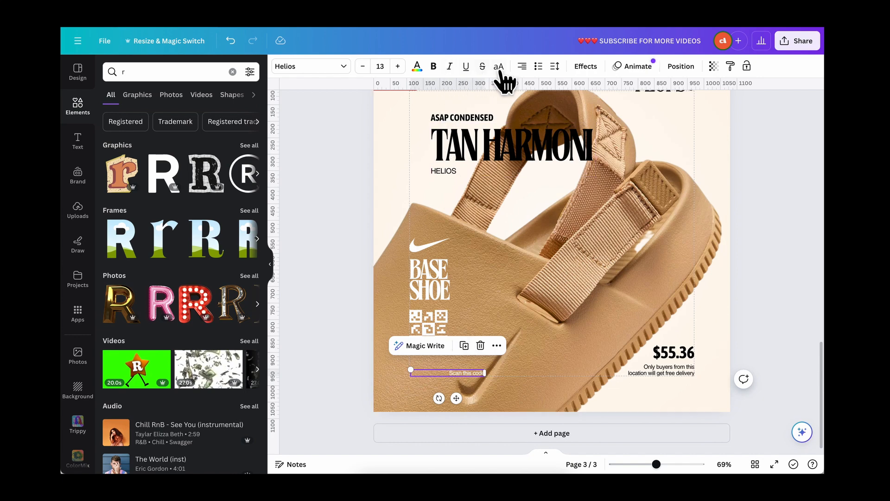
click(529, 70)
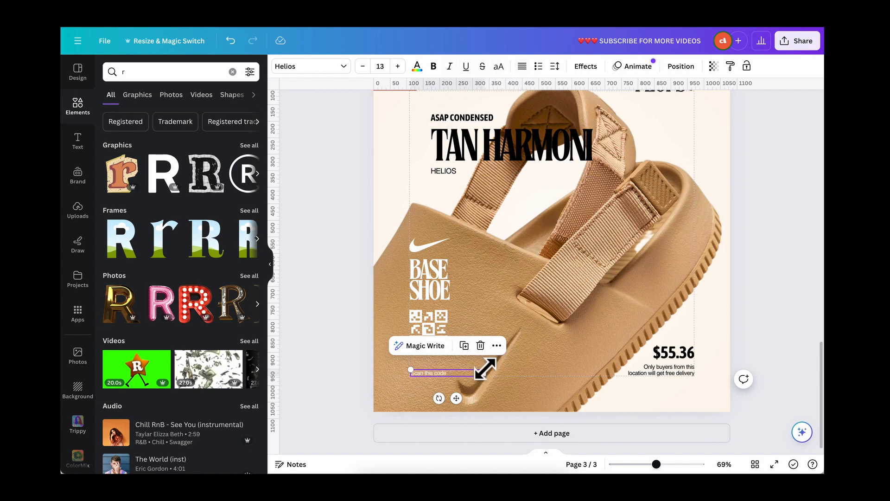
drag(486, 372, 439, 377)
ctrl+scroll(441, 391, up, 5)
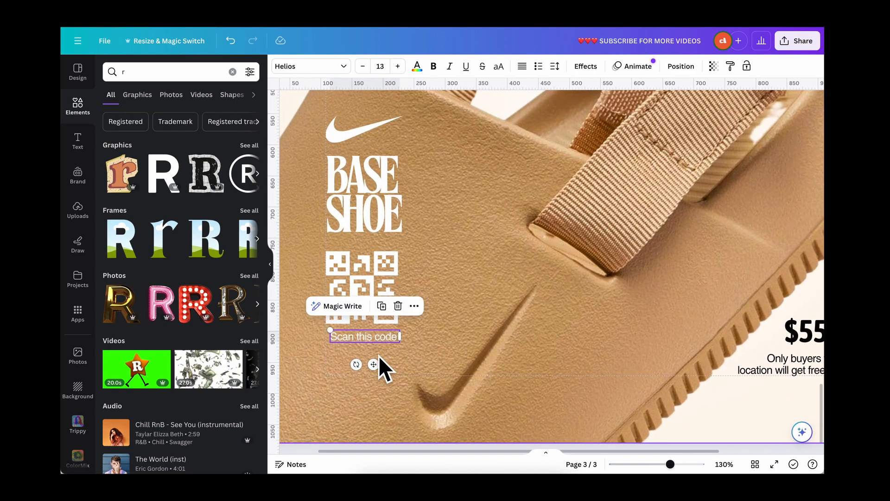
drag(359, 339, 403, 324)
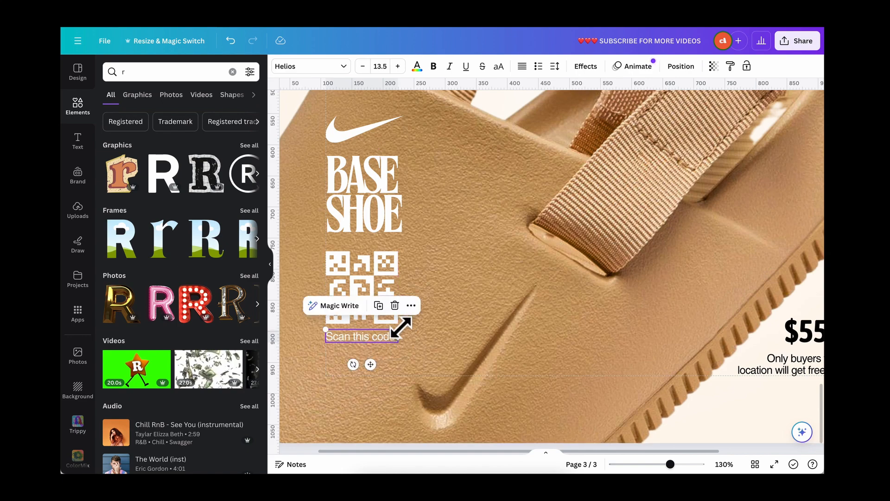
scroll(371, 367, down, 1)
ctrl+scroll(368, 363, down, 5)
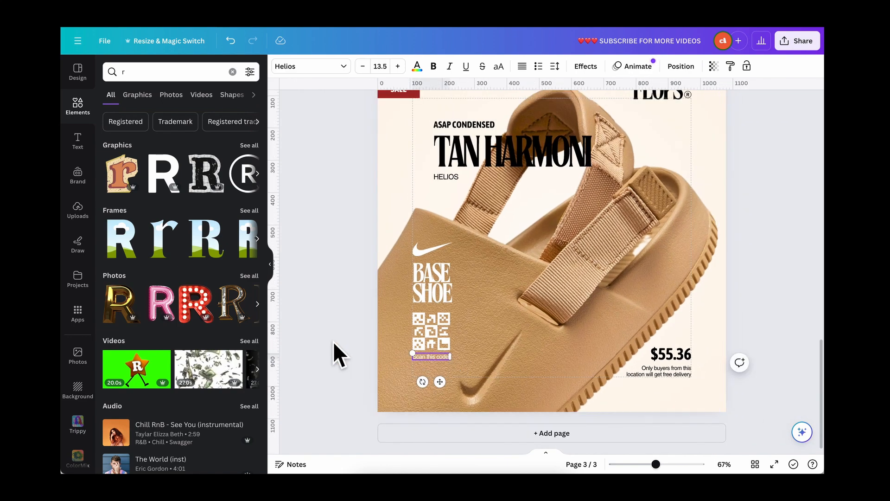
Move the swoosh, BASE SHOE, QR code and scan caption together down to the lower margin guide and scale them up slightly.
click(439, 358)
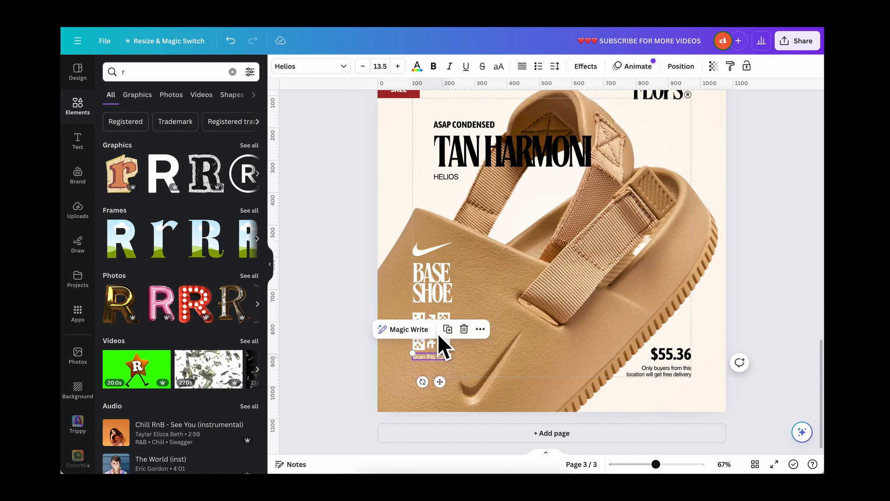
shift+click(435, 347)
shift+click(433, 293)
shift+click(430, 251)
drag(439, 311, 439, 329)
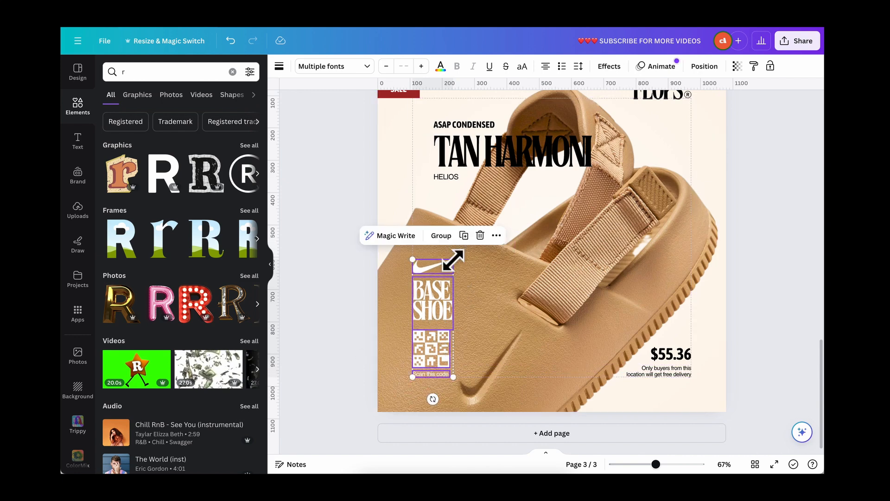
drag(454, 259, 466, 242)
click(530, 349)
click(801, 328)
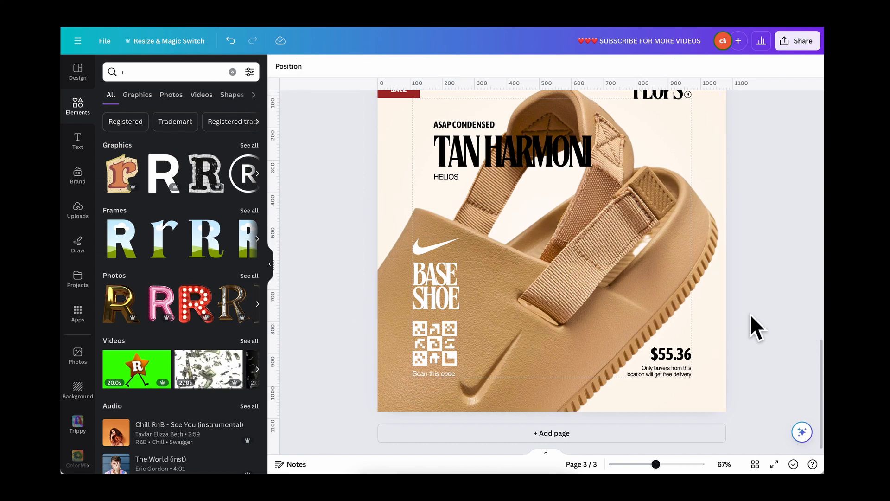
Duplicate the red SALE rectangle without its text and shape it into an upright card beside the QR code, nearly matching its height.
scroll(569, 308, down, 3)
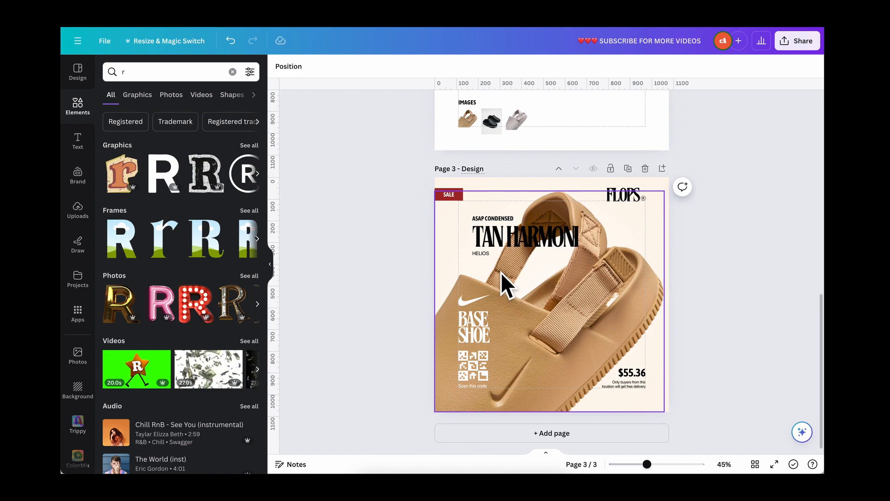
scroll(503, 381, up, 5)
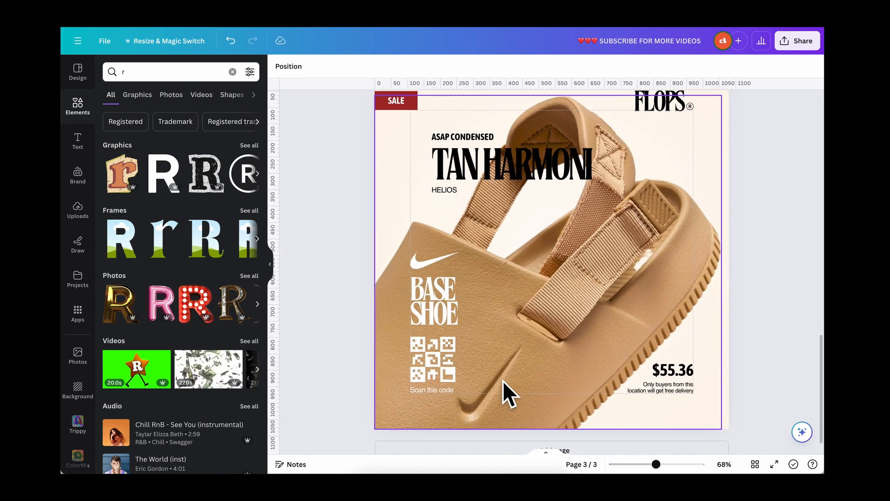
scroll(503, 380, down, 1)
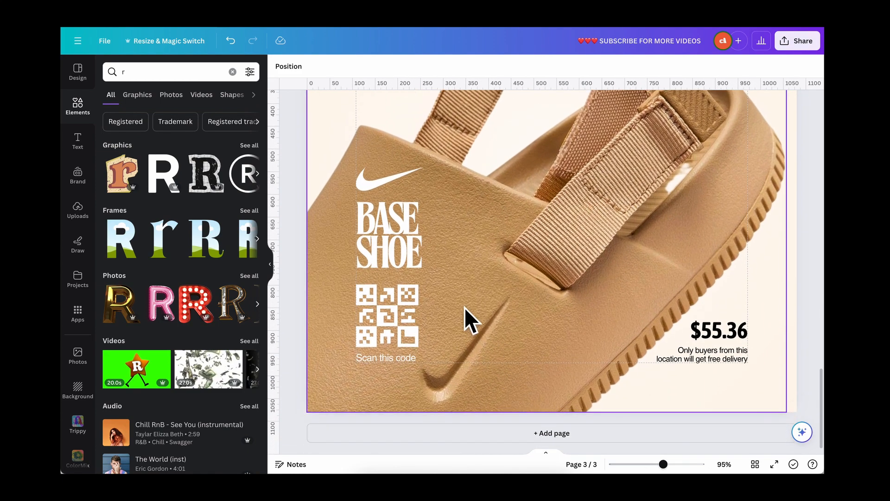
scroll(464, 307, down, 3)
scroll(464, 307, up, 3)
scroll(463, 307, down, 3)
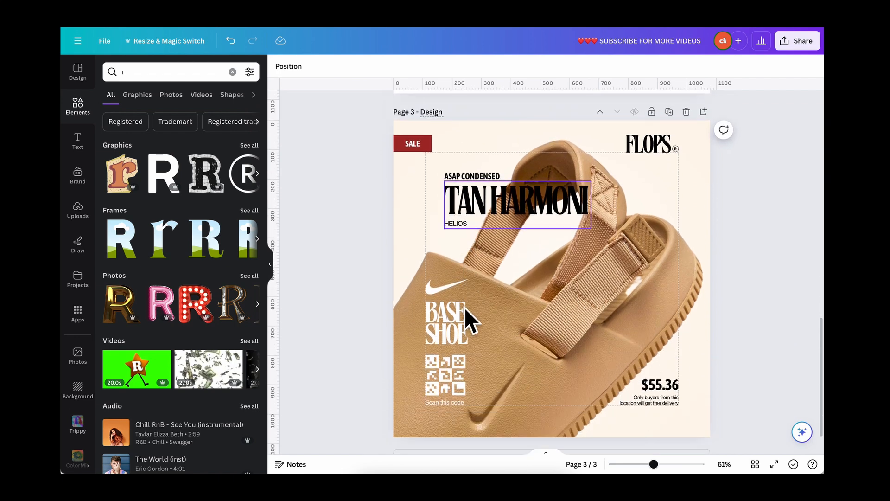
drag(427, 134, 488, 389)
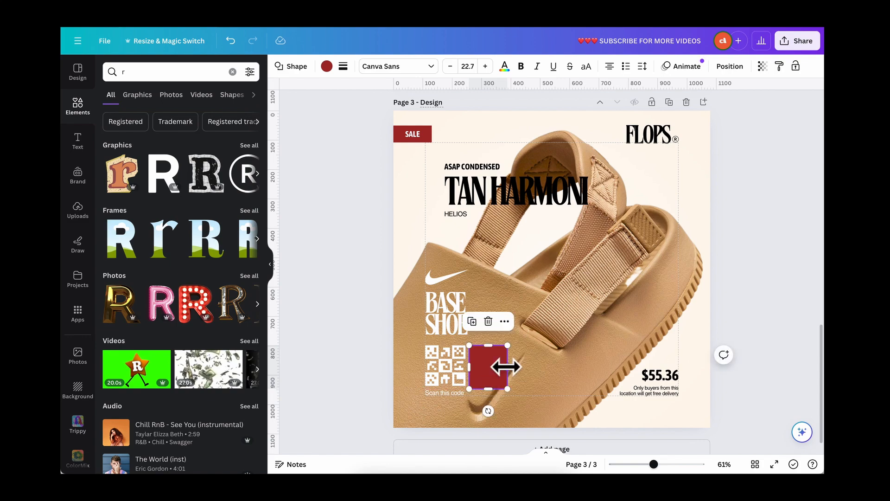
Round the red card's corners to 25 and fill it with white.
scroll(501, 368, up, 5)
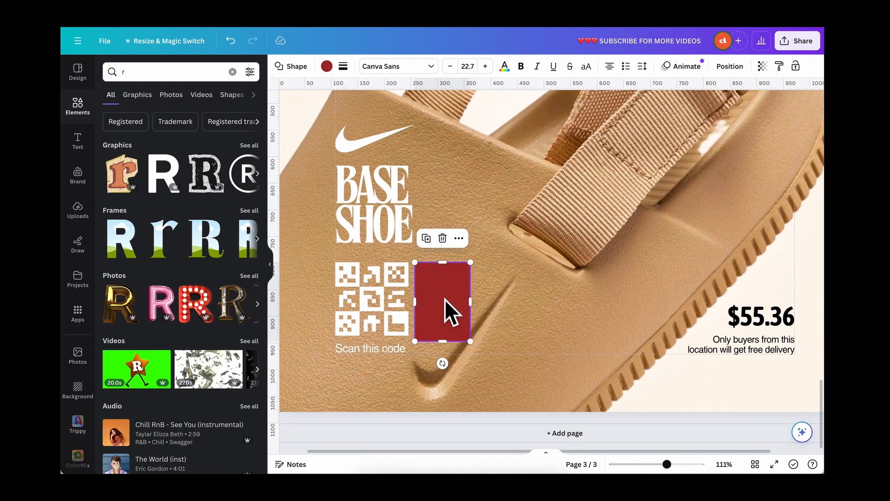
click(343, 66)
drag(349, 162, 377, 169)
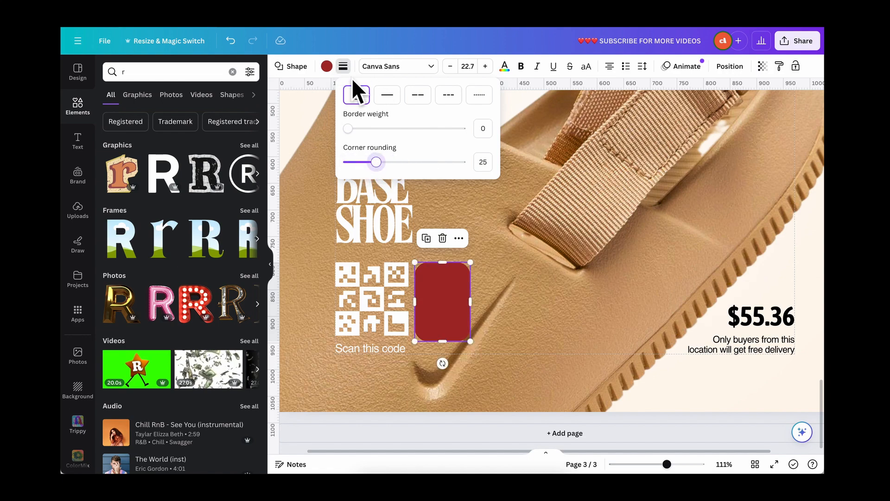
click(326, 67)
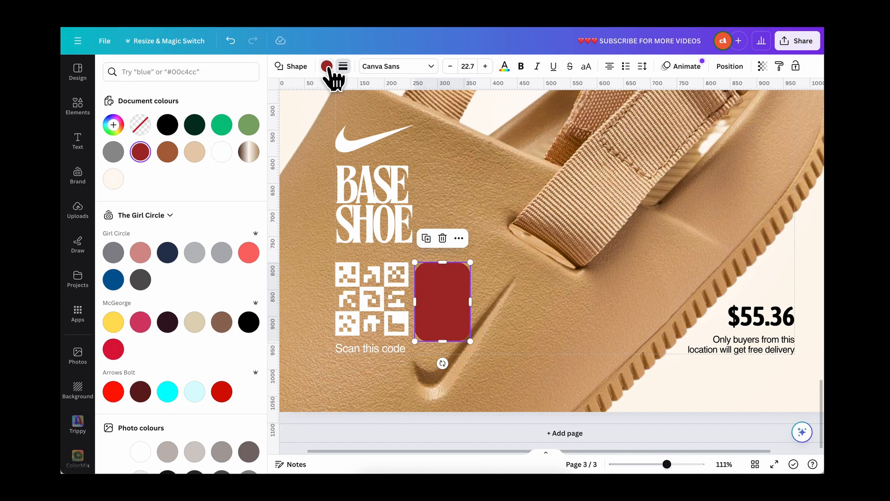
click(222, 152)
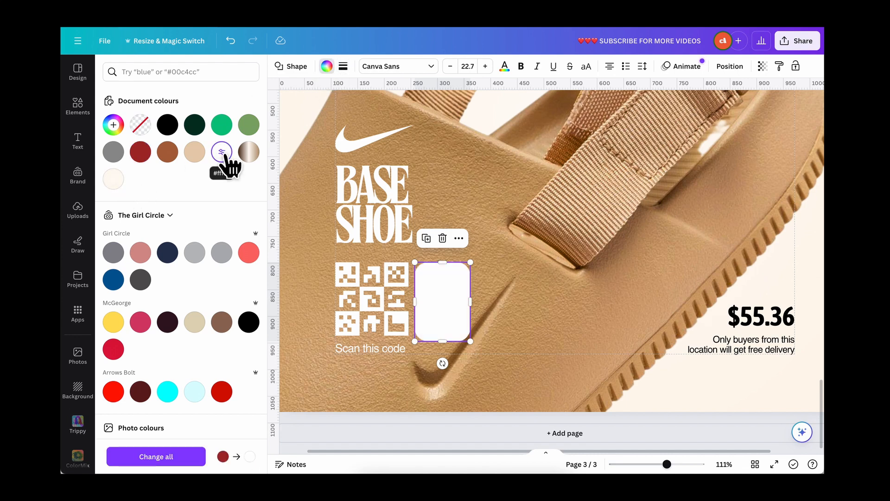
Add a solid border with weight 1 to the white rounded card.
click(344, 68)
click(392, 95)
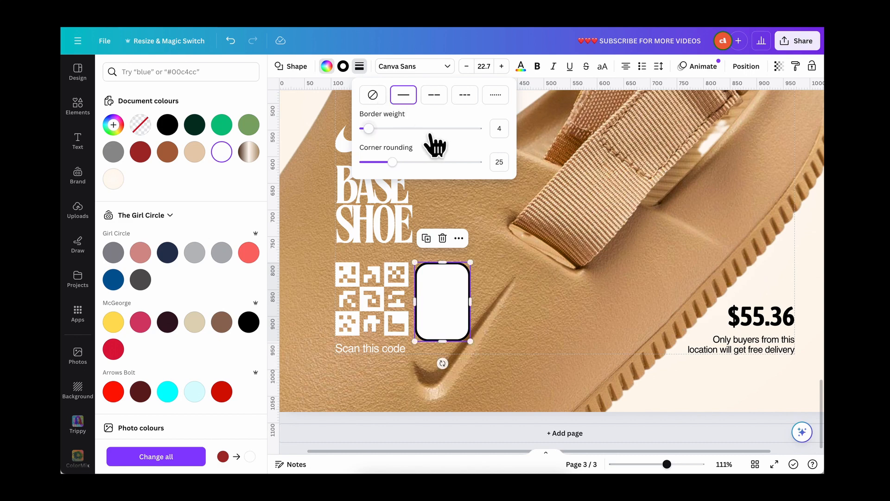
double_click(497, 128)
text(3)
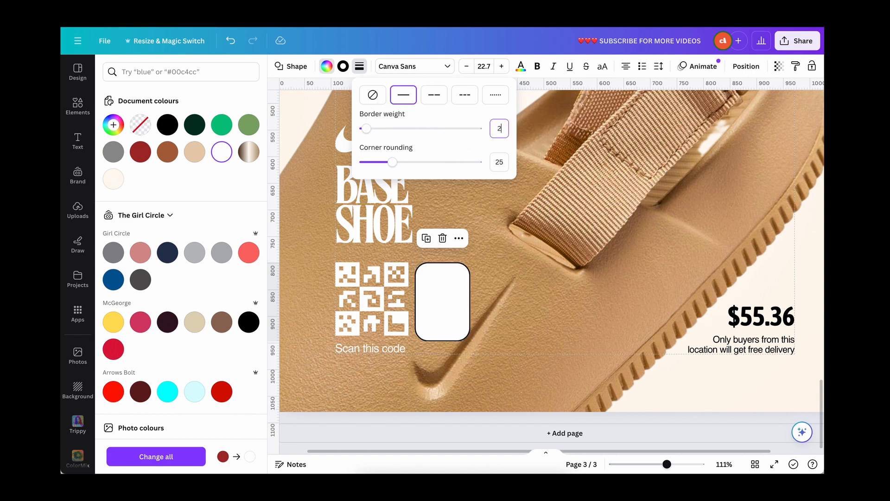
key(Down)
key(Up)
key(Down)
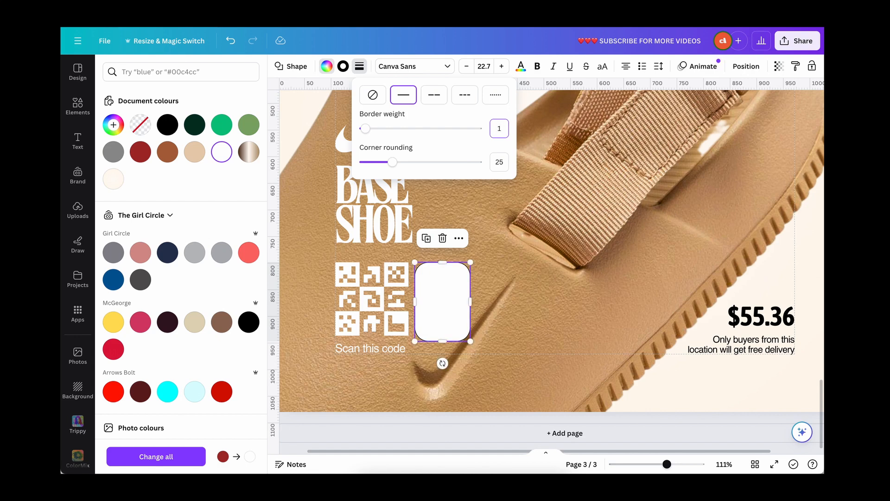
Set the card's border weight to 1.5 and turn the card into an unfilled shape with a white outline.
key(Return)
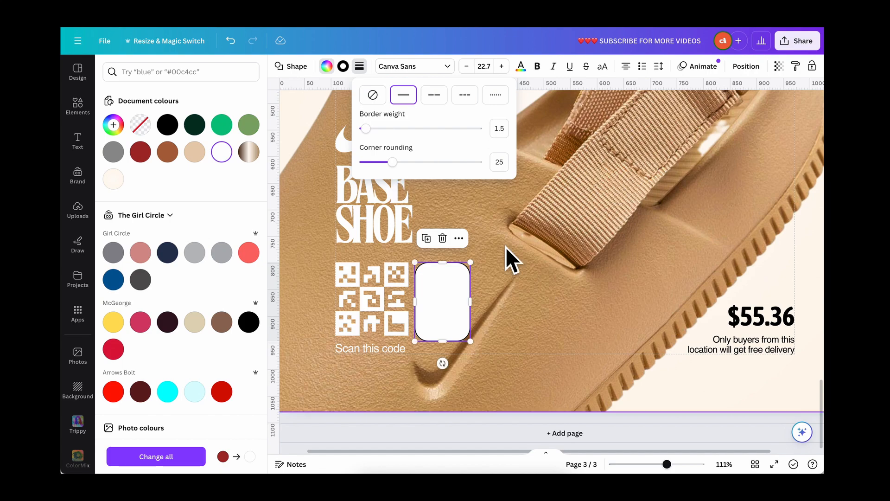
click(327, 66)
click(327, 66)
click(139, 127)
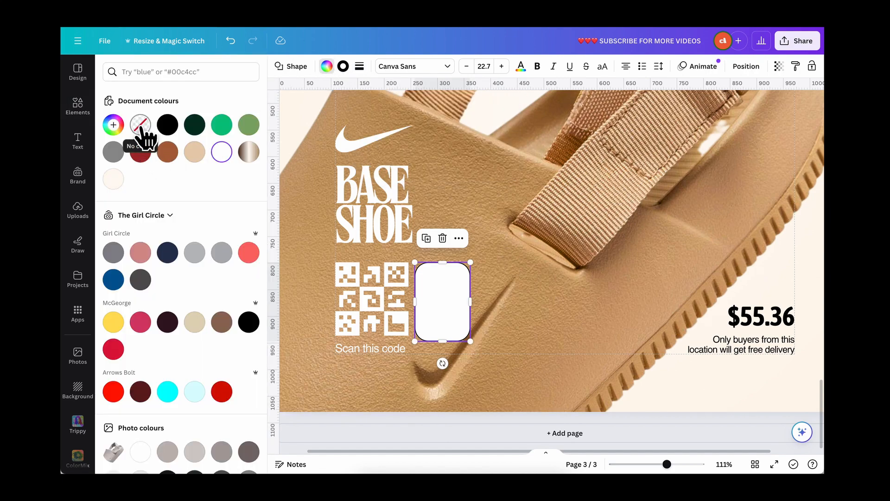
click(343, 67)
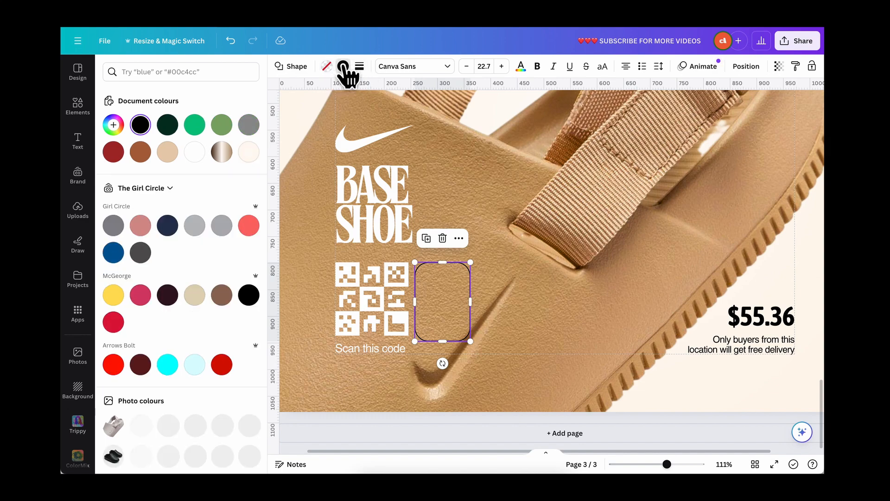
click(195, 152)
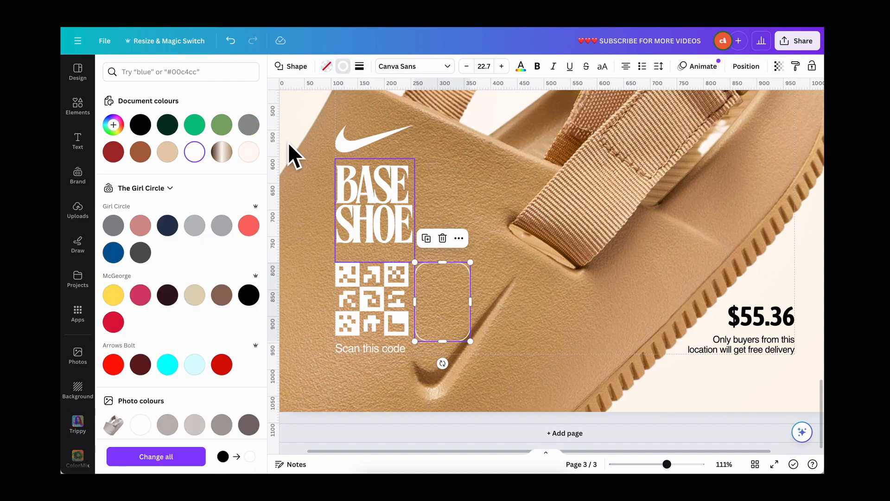
Duplicate the outlined card as a borderless shape filled with the cream circular gradient, and place it exactly over the outline.
drag(453, 300, 498, 302)
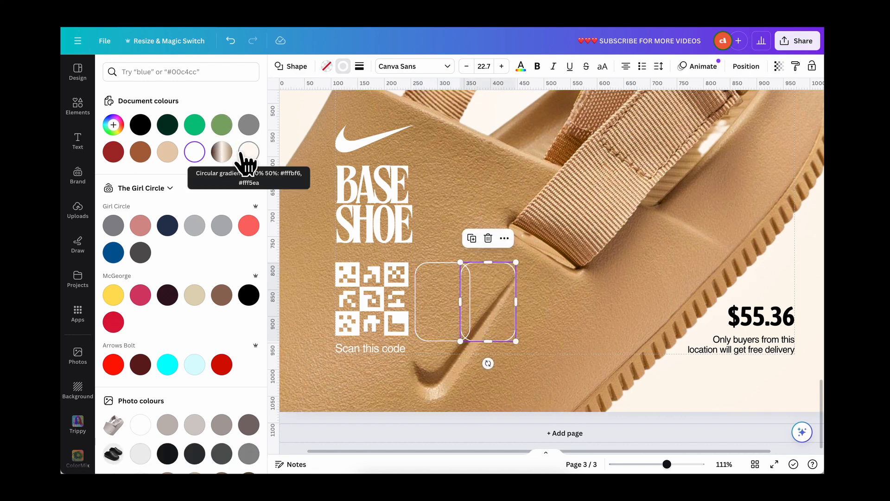
click(242, 152)
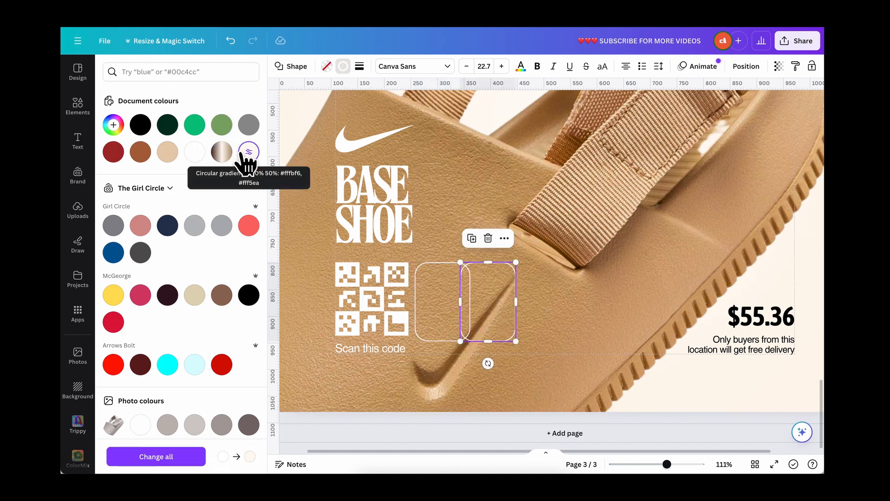
click(360, 66)
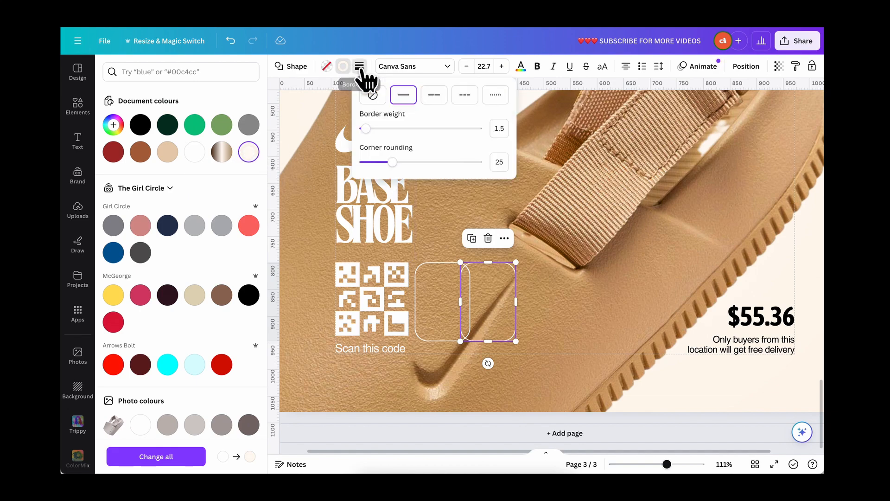
click(372, 96)
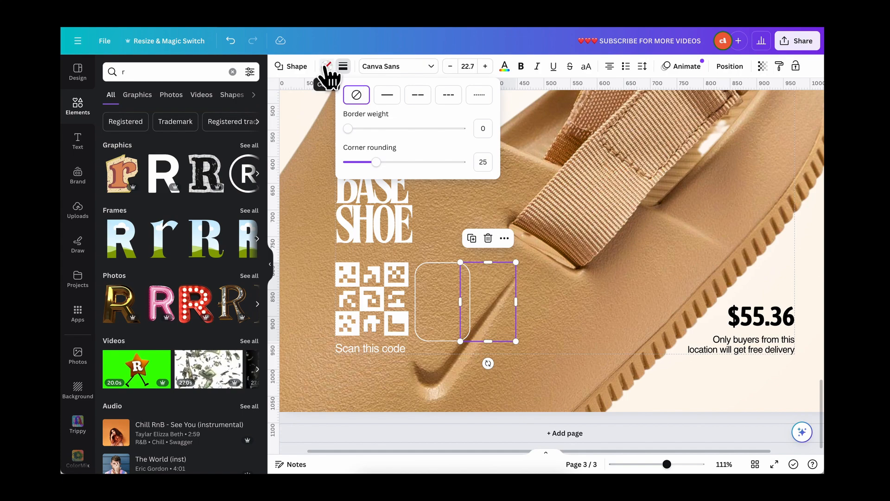
click(327, 68)
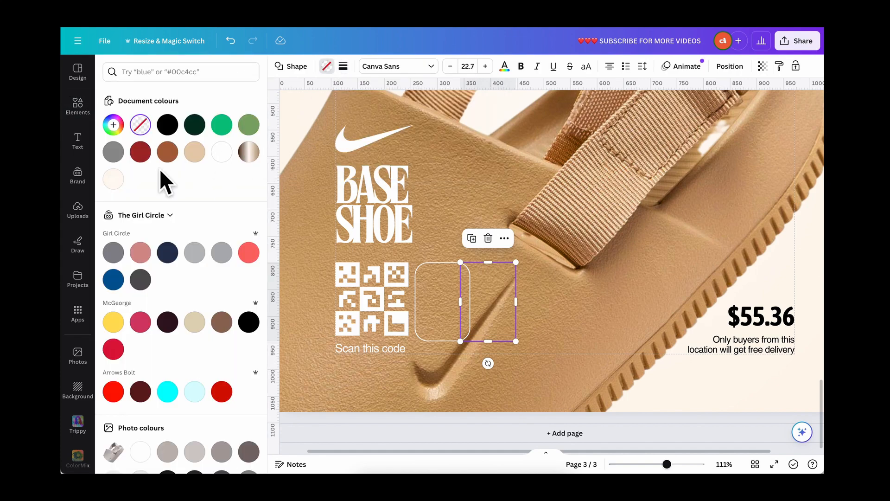
click(113, 180)
drag(485, 298, 439, 295)
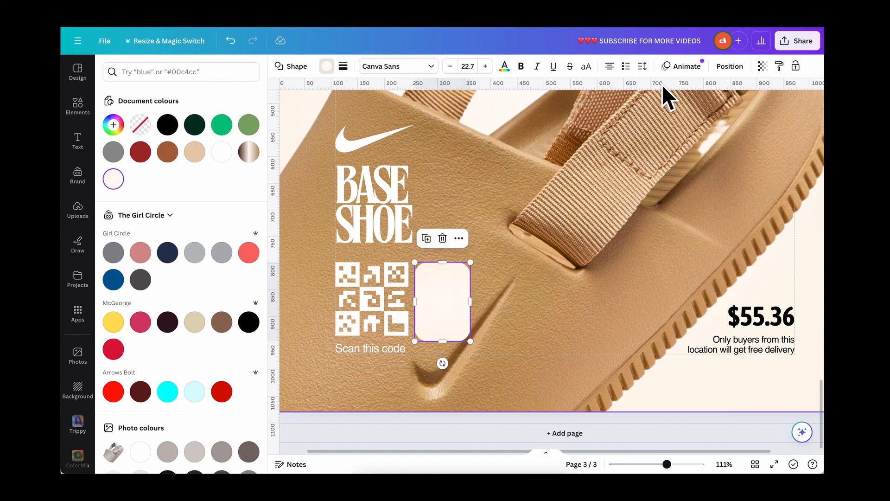
Make the cream card semi-transparent so the shoe texture shows through inside the white outline.
click(763, 65)
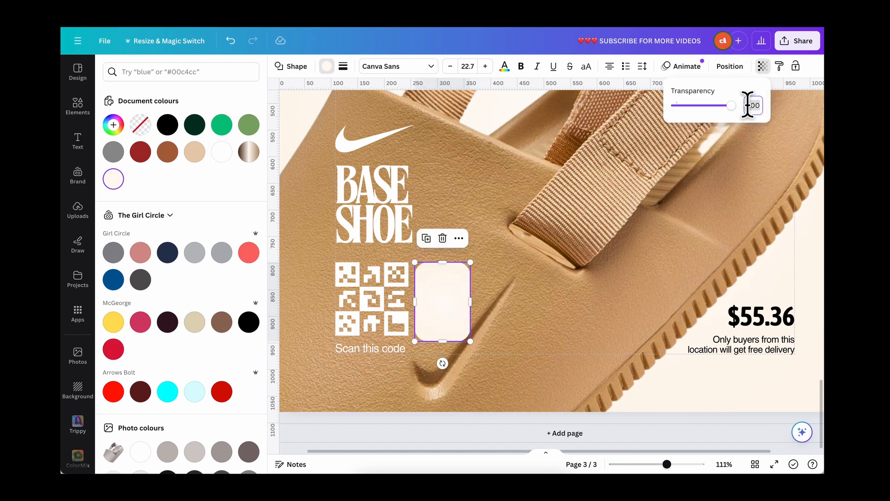
text(84)
key(Return)
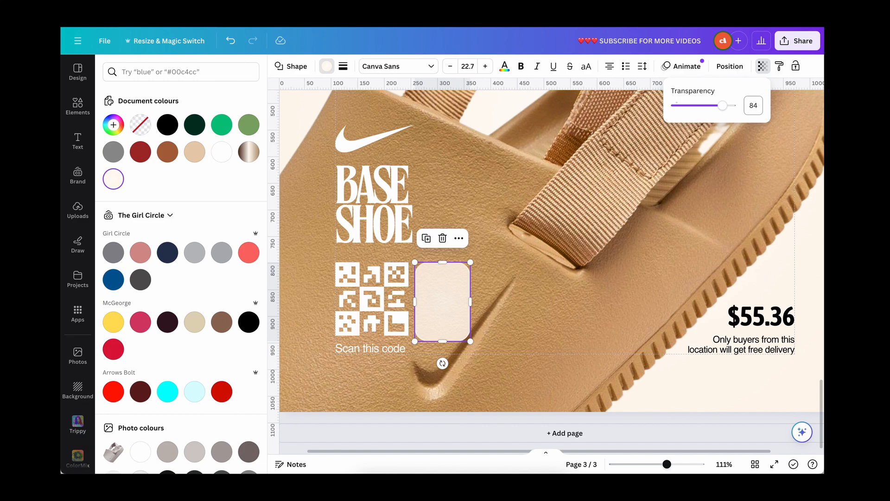
drag(723, 105, 705, 106)
click(531, 299)
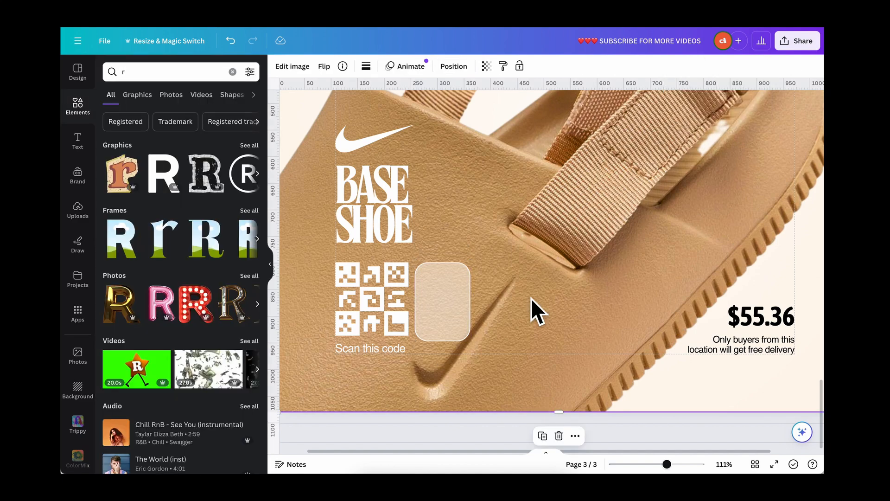
Duplicate the translucent cream card and place the copy beside the BASE SHOE text.
scroll(531, 299, down, 5)
scroll(531, 299, up, 3)
scroll(531, 298, up, 1)
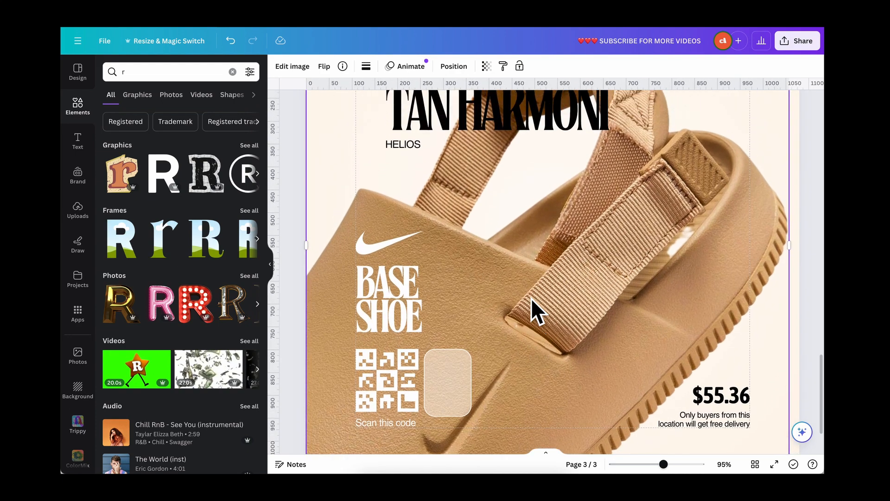
scroll(530, 299, down, 3)
drag(460, 330, 477, 287)
key(ctrl+z)
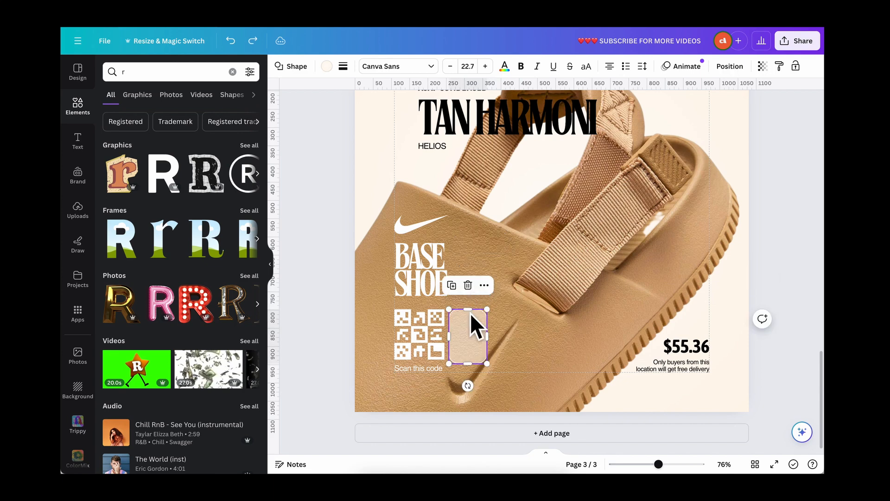
drag(466, 336, 505, 282)
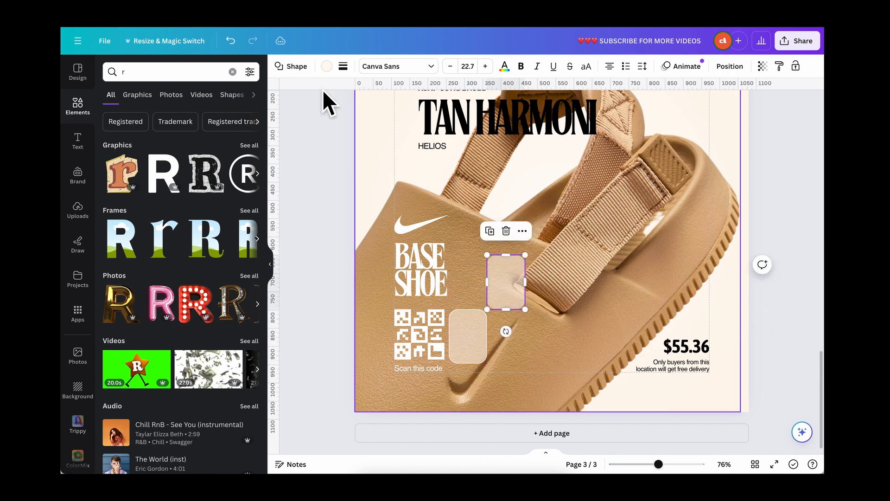
Fully round the copied card's corners and shorten it into a circle.
click(326, 67)
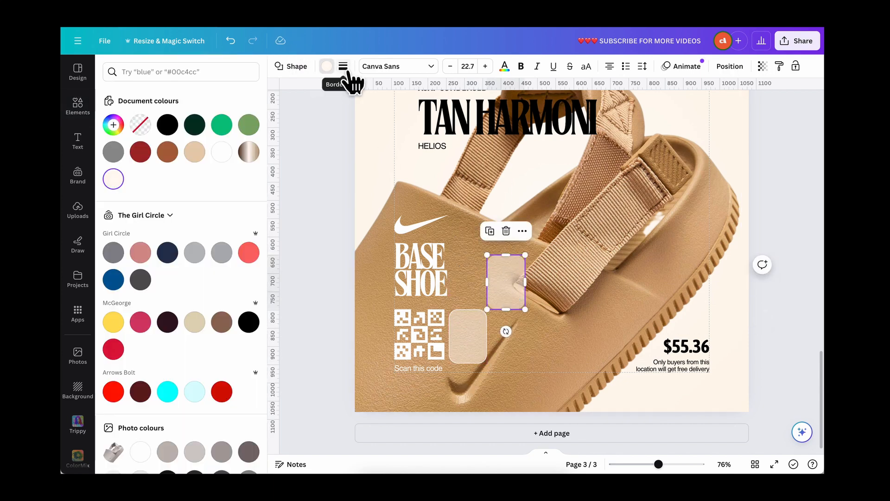
click(344, 67)
drag(382, 180, 520, 185)
drag(509, 308, 510, 292)
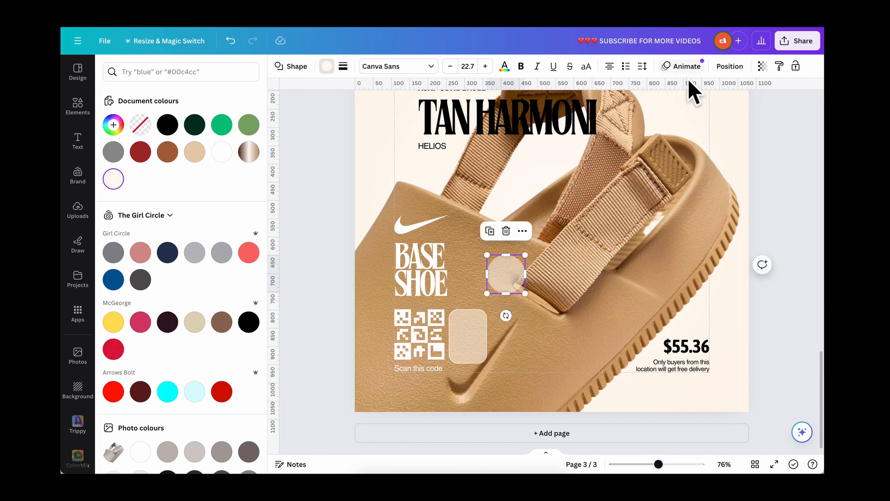
Set the cream circle's transparency value to 100.
click(763, 67)
click(760, 106)
text(100)
key(Return)
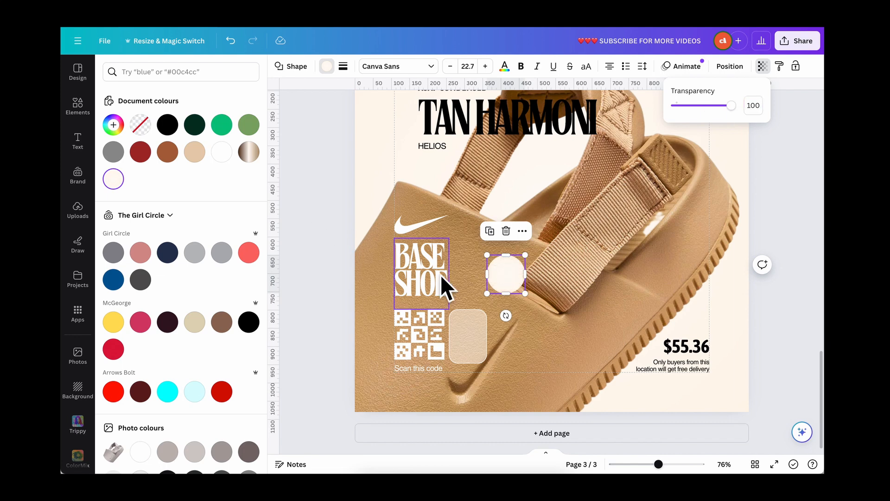
Shrink the cream circle to a small dot and place it with a duplicate side by side at the top of the translucent card.
text(r)
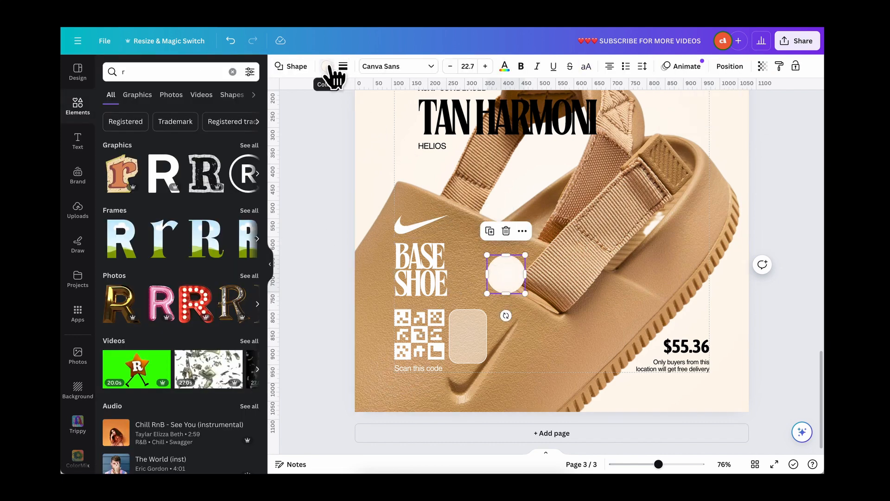
click(329, 69)
mouse_move(525, 255)
mouse_down()
mouse_move(511, 286)
mouse_move(526, 255)
mouse_up()
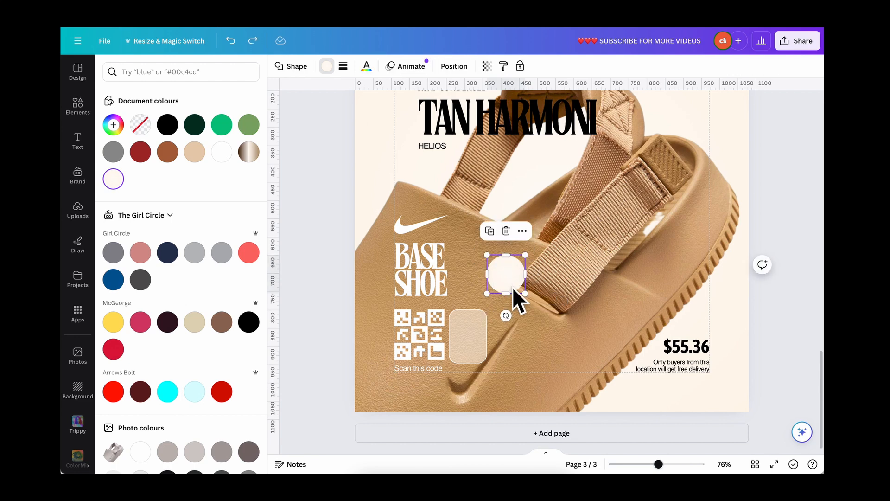
click(529, 299)
click(519, 279)
drag(525, 293, 497, 264)
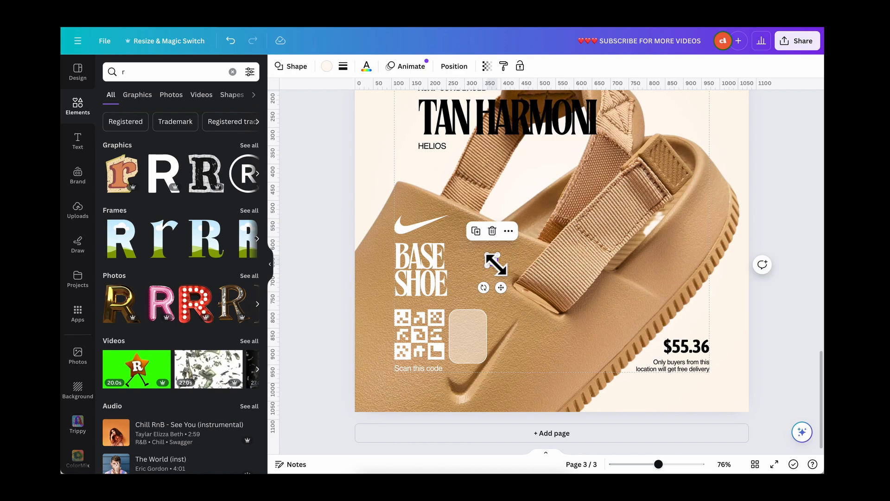
scroll(495, 262, up, 5)
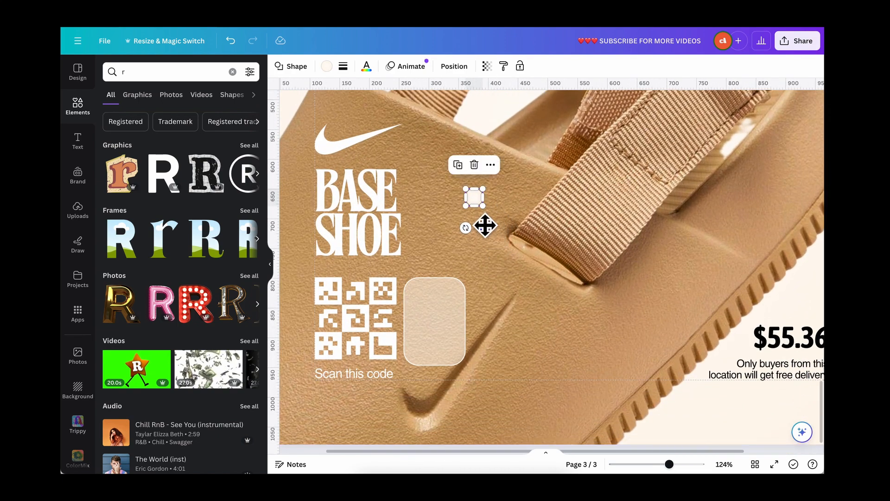
drag(483, 227, 453, 325)
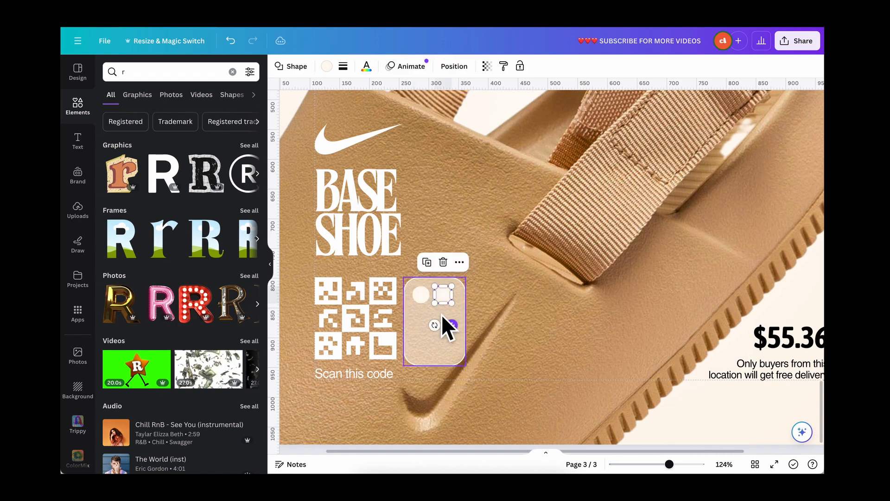
Slightly enlarge the pair of circles and duplicate it into three rows, centring the six-circle grid inside the card.
scroll(425, 299, up, 5)
shift+click(422, 302)
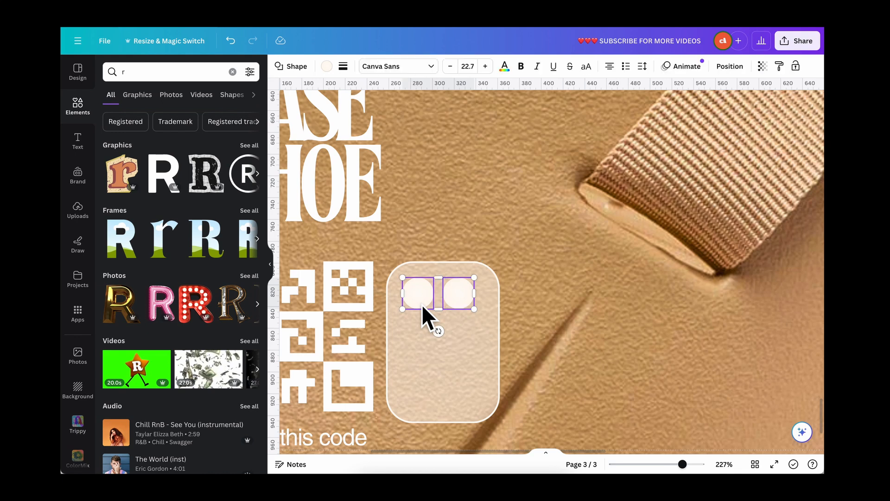
drag(474, 309, 460, 379)
shift+click(407, 298)
shift+click(421, 347)
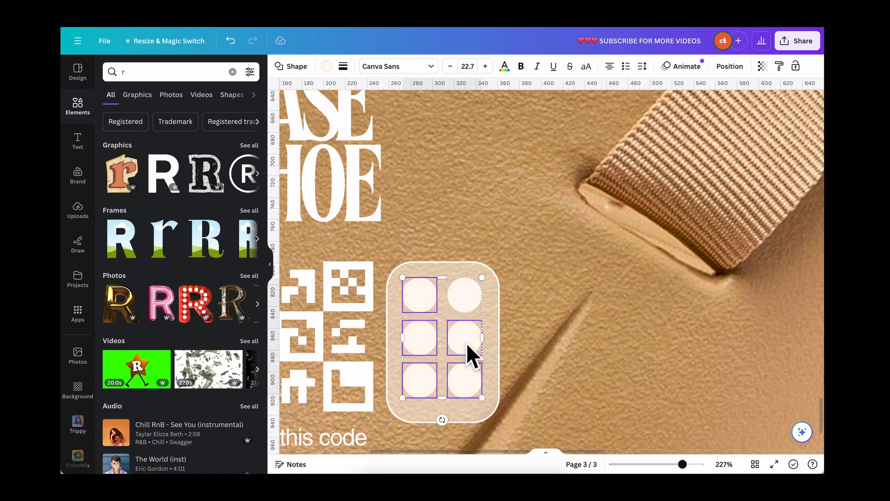
shift+click(468, 305)
drag(467, 304, 468, 308)
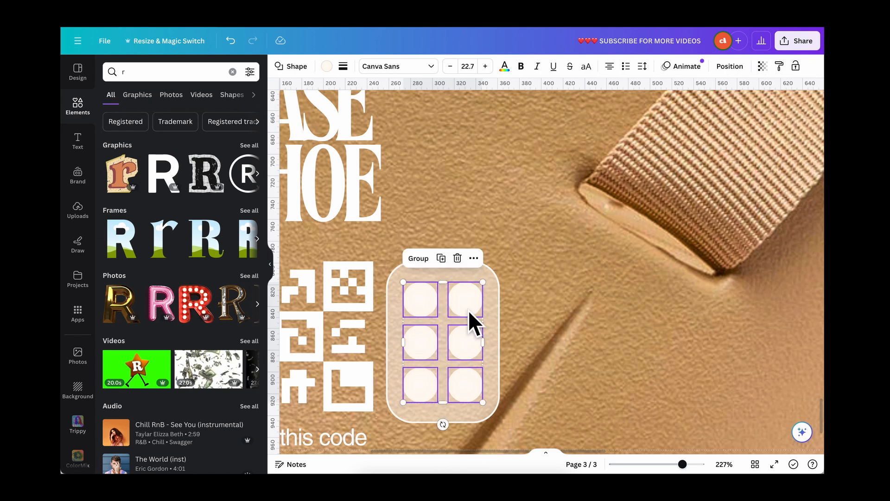
click(503, 316)
Nudge the left column's top circle up to a 16 px gap from the card's edge and its bottom circle down to match.
click(410, 307)
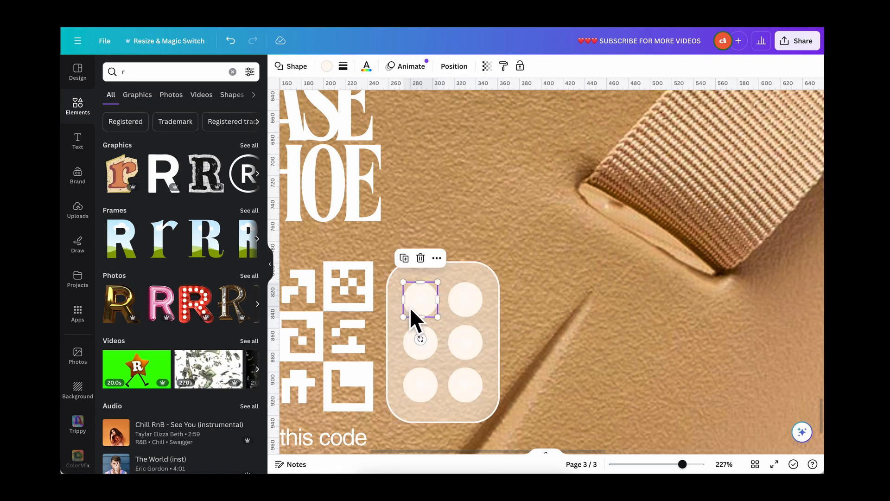
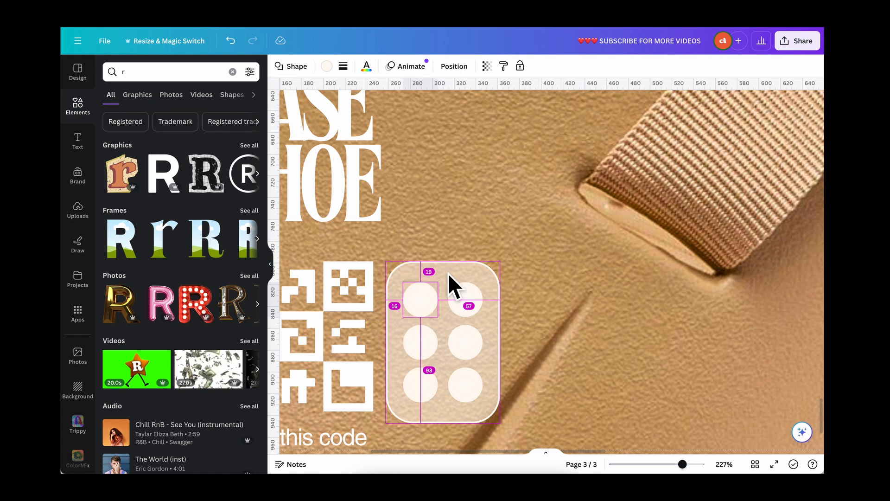
key(Up)
key(Up)
key(Up)
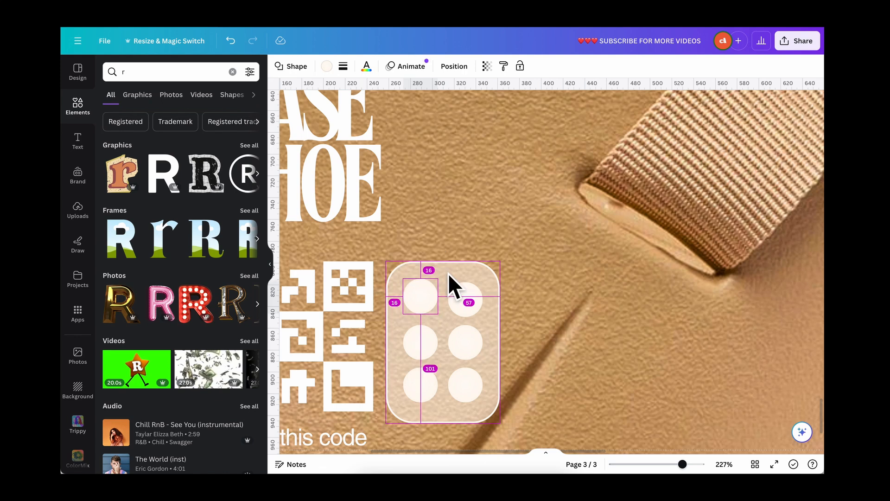
click(416, 378)
key(Down)
key(Down)
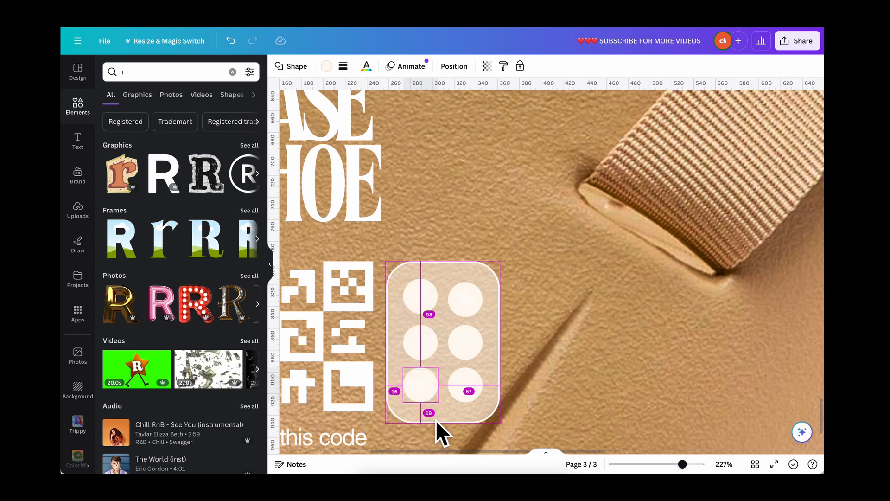
key(Down)
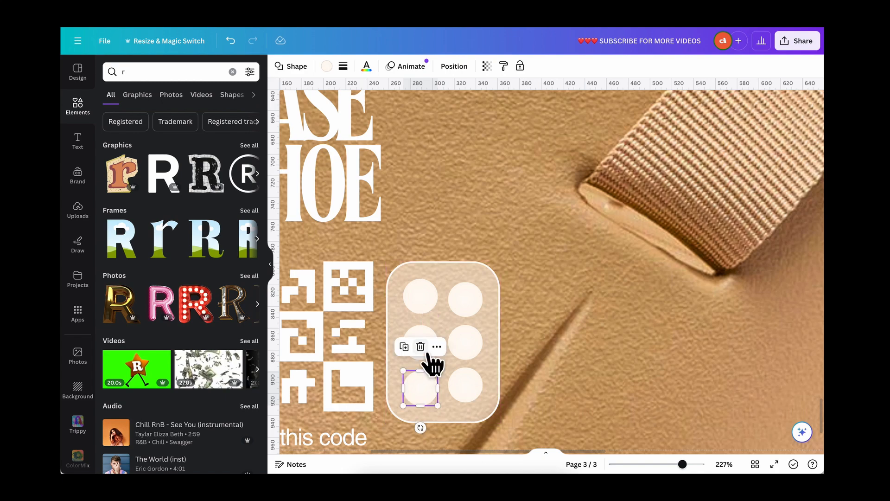
Space the three circles in the left column evenly with Tidy up.
shift+click(426, 333)
shift+click(421, 302)
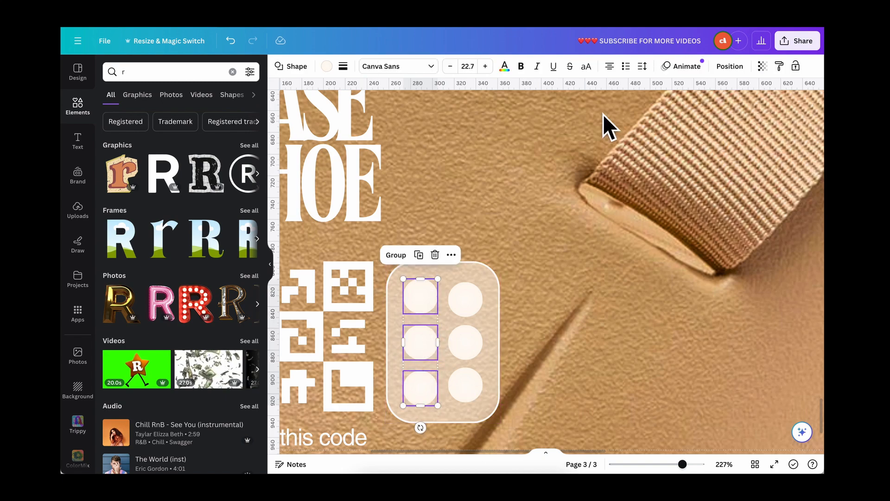
click(730, 66)
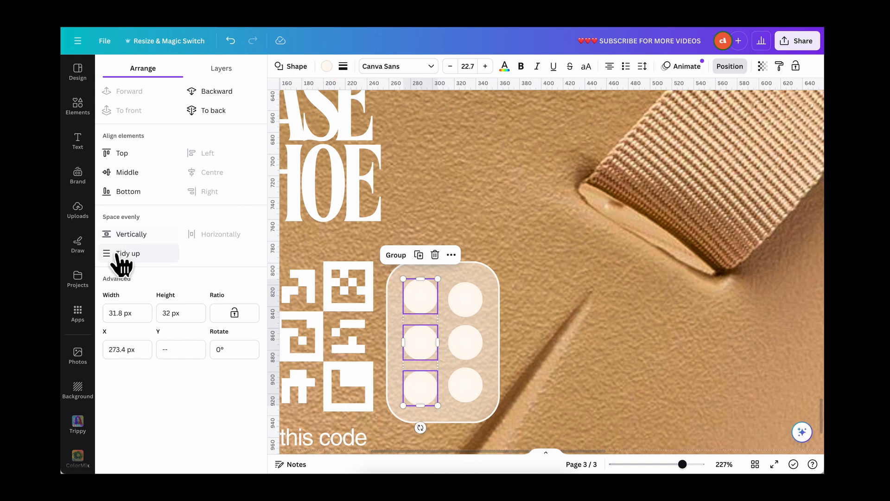
click(126, 264)
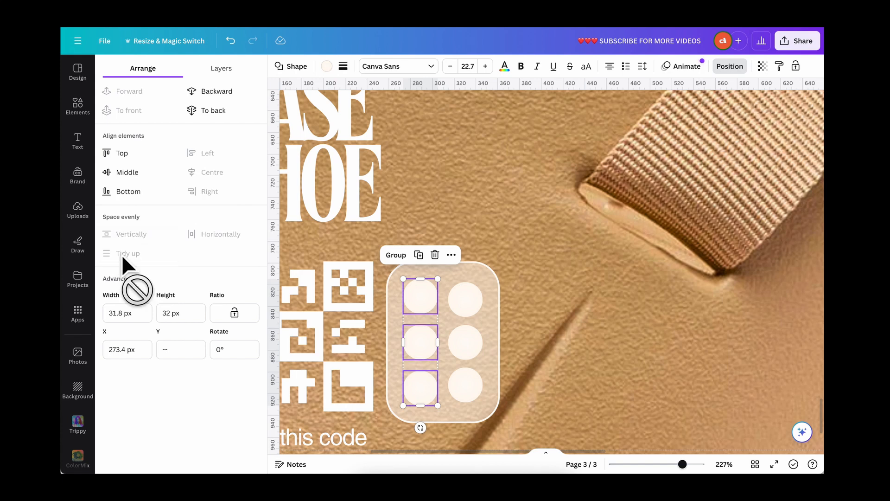
Delete the three circles in the right column of the translucent card.
click(458, 374)
click(420, 380)
key(alt)
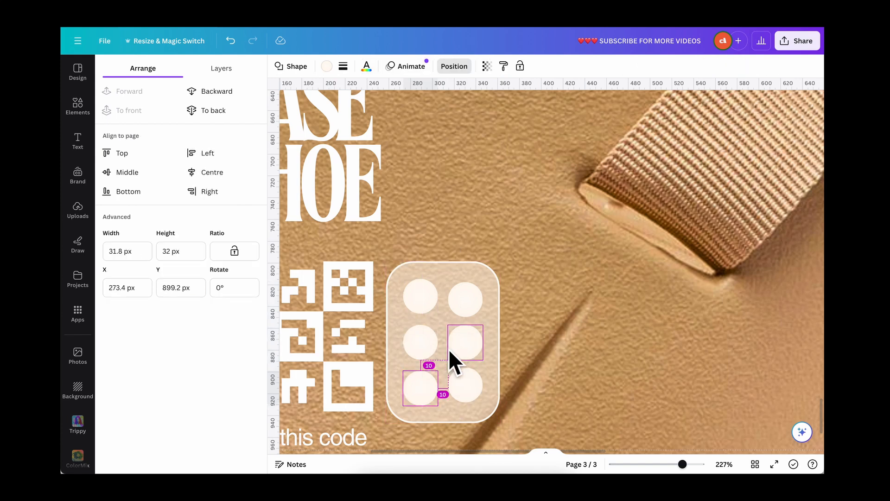
click(419, 328)
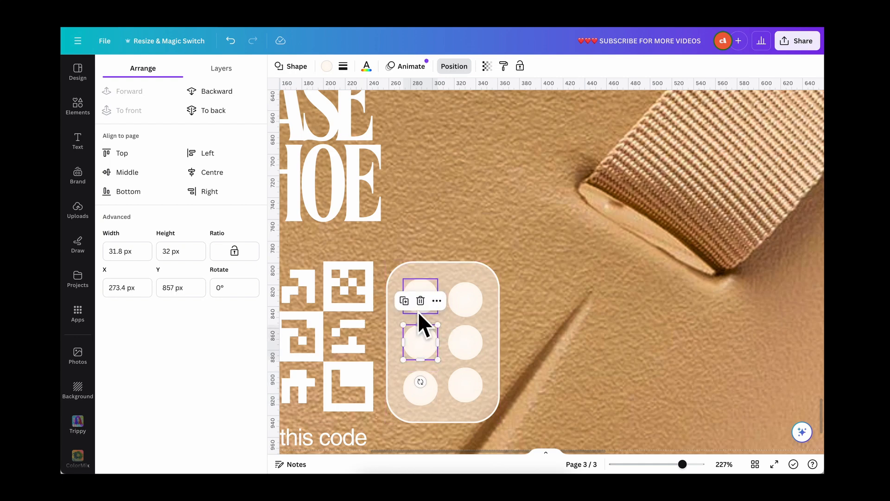
click(475, 308)
shift+click(471, 343)
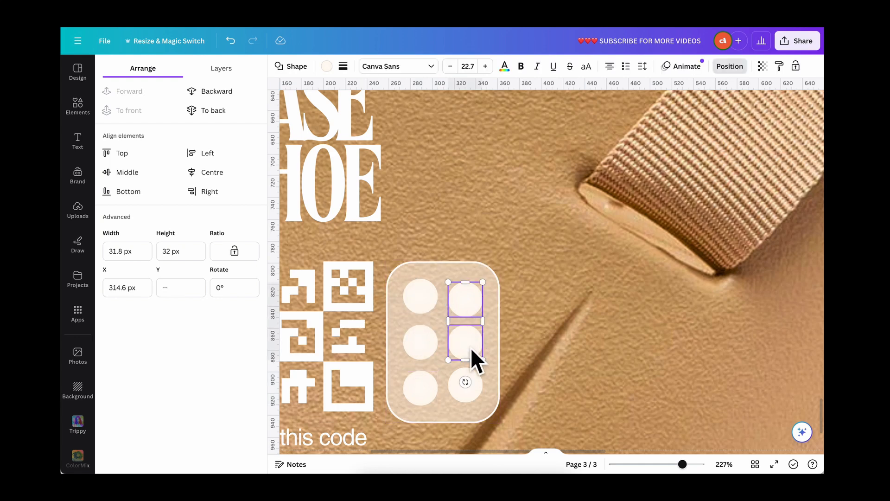
shift+click(469, 391)
key(Delete)
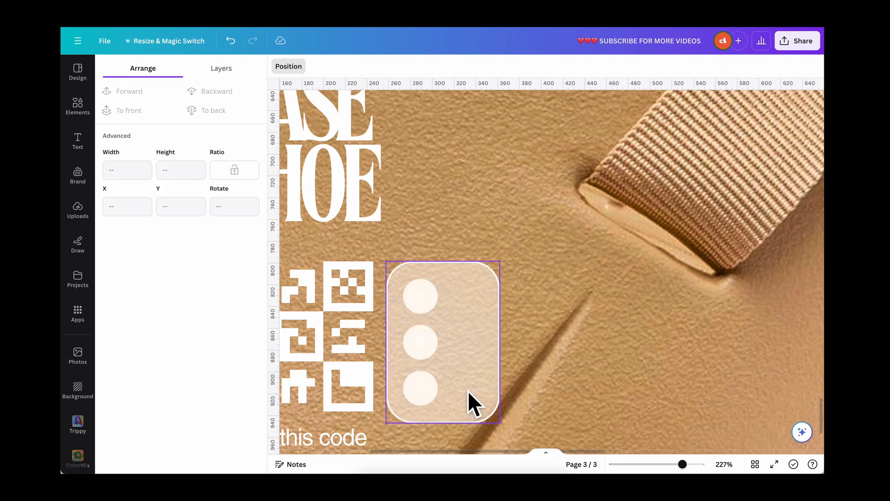
Duplicate the evenly spaced left column of circles into the card's right column, level with the originals at X 314.7 px.
click(429, 390)
shift+click(421, 335)
shift+click(416, 306)
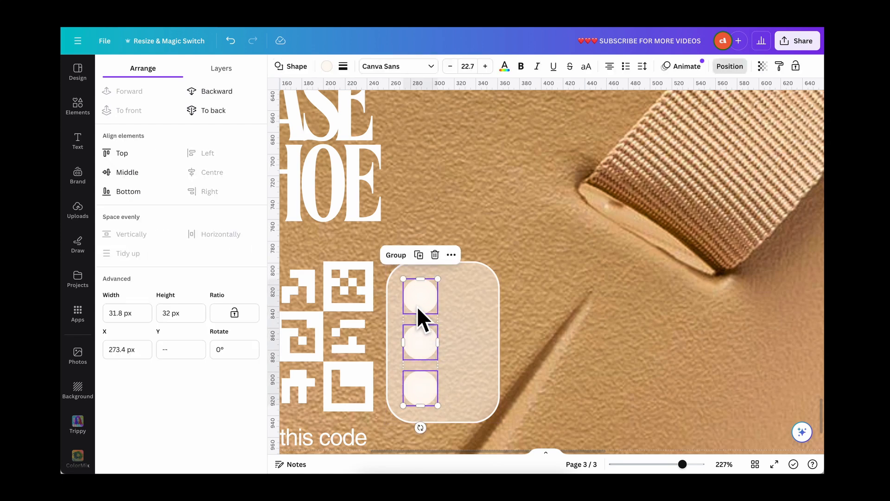
drag(434, 307, 465, 322)
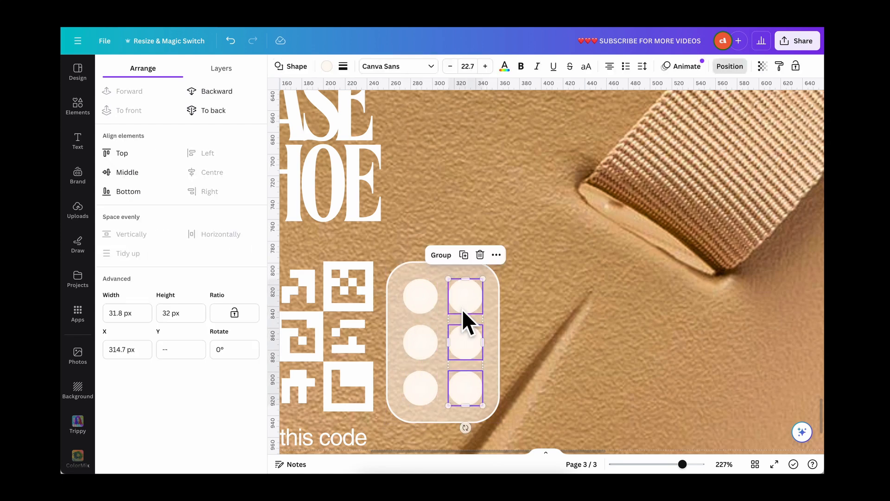
click(409, 346)
click(511, 355)
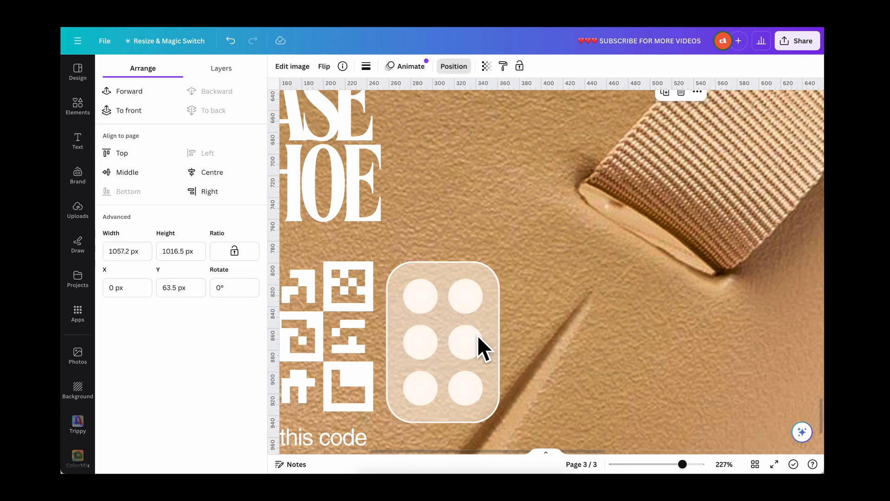
Fill the top row's left circle with black and its right circle with dark green from the document colours.
scroll(419, 307, down, 4)
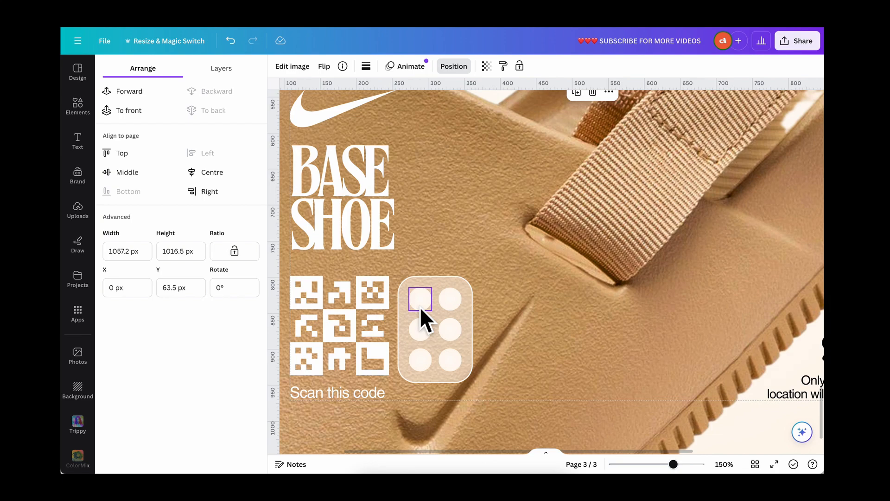
click(427, 304)
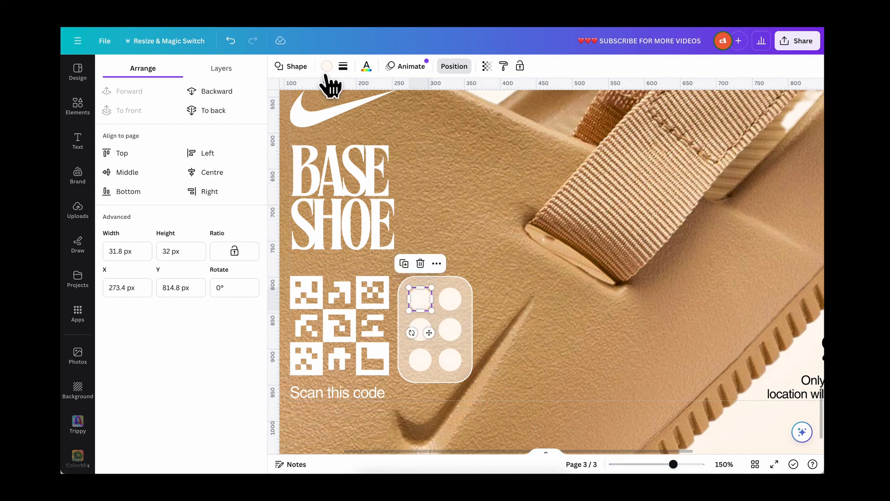
click(327, 66)
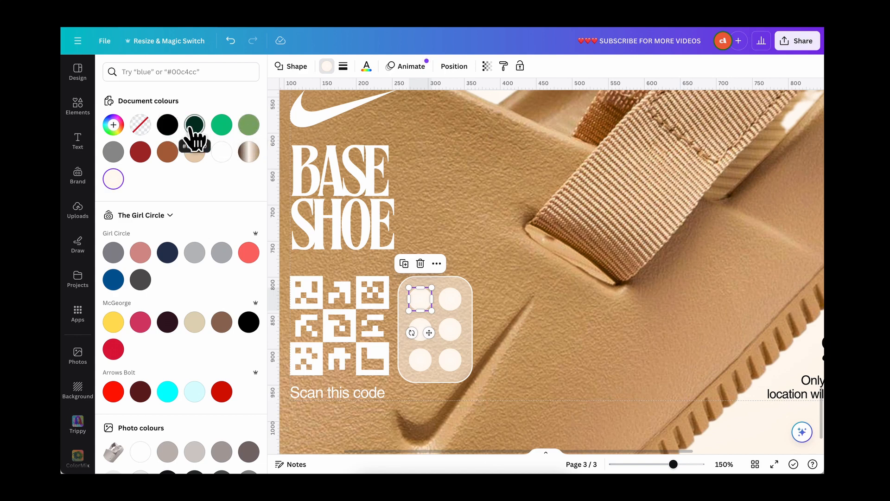
click(168, 126)
click(450, 306)
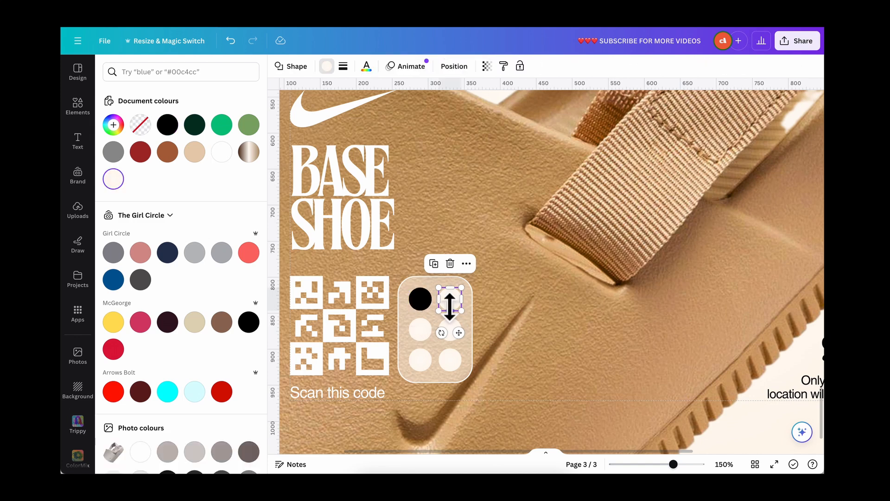
click(195, 125)
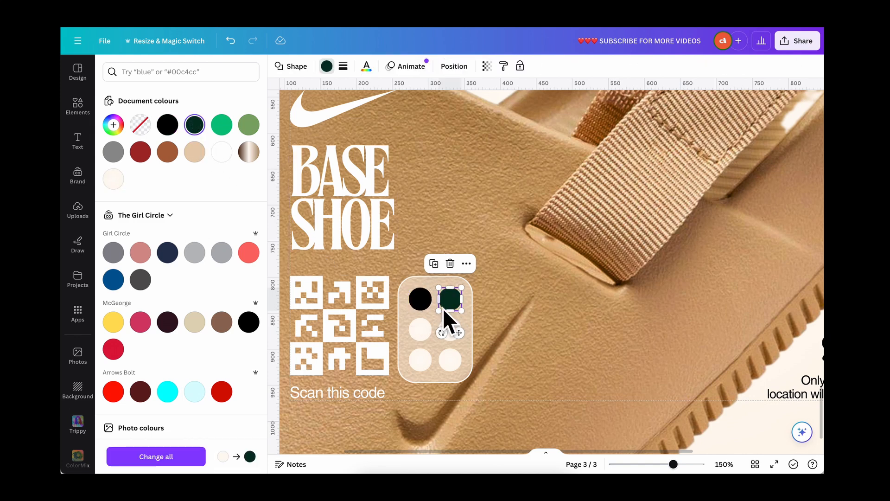
Fill the middle row's left circle with light tan and its right circle with the muted green #81a969.
click(416, 335)
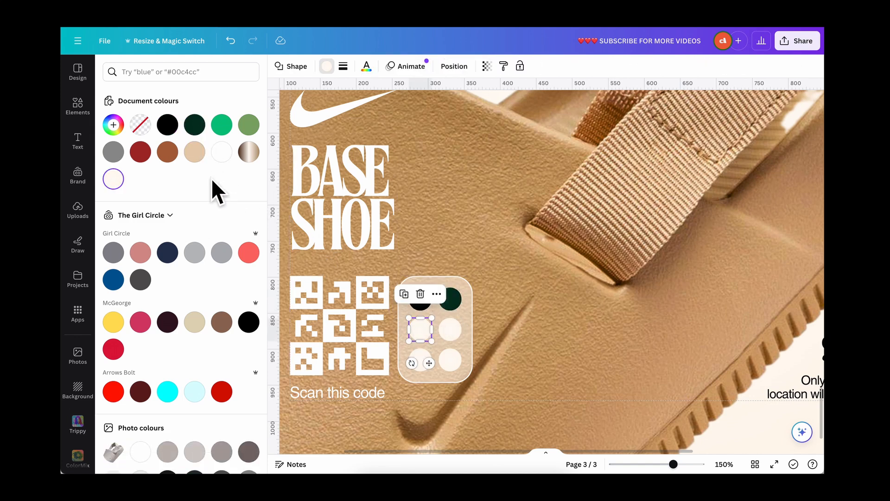
click(194, 153)
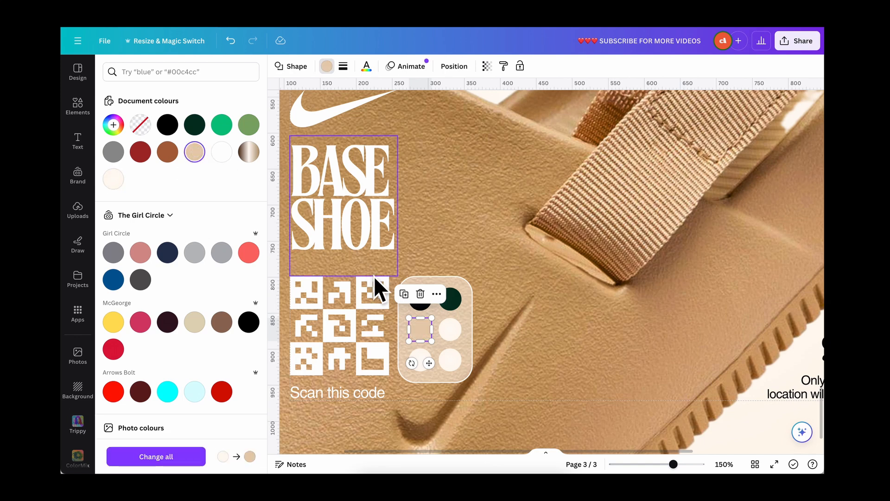
click(445, 335)
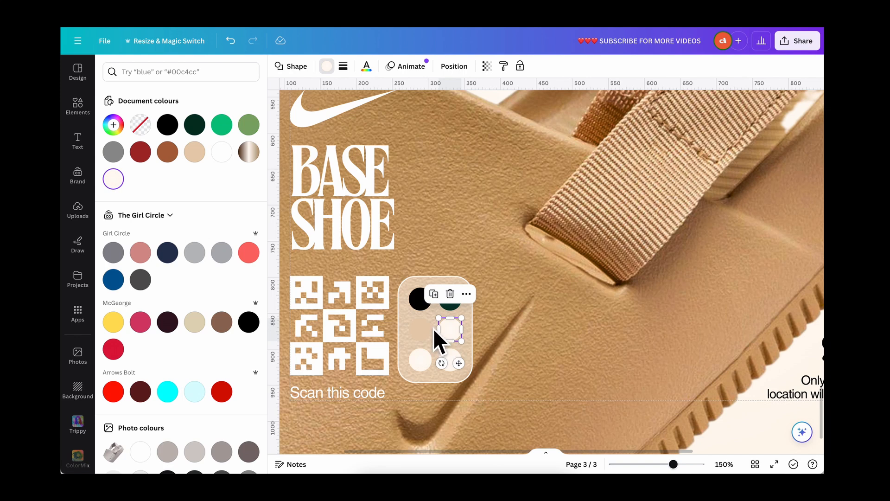
click(249, 125)
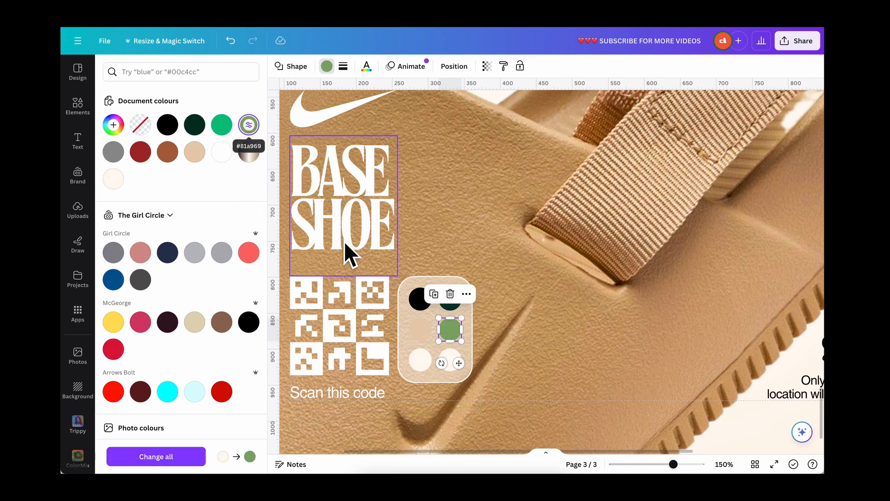
Fill the bottom row's left circle with rust brown and its right circle with white #ffffff.
click(421, 361)
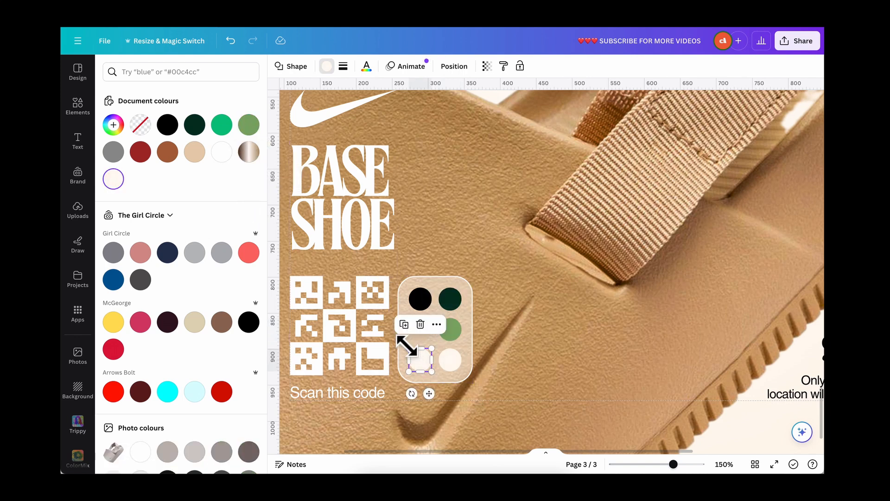
click(168, 154)
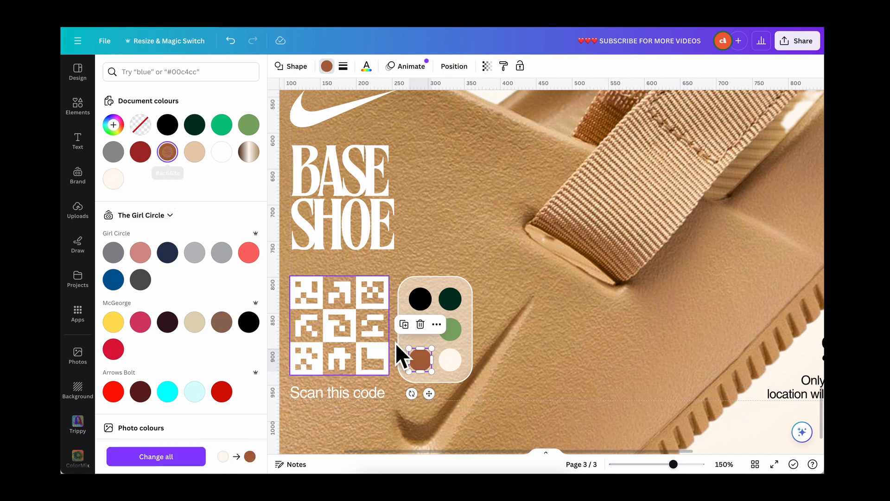
click(447, 366)
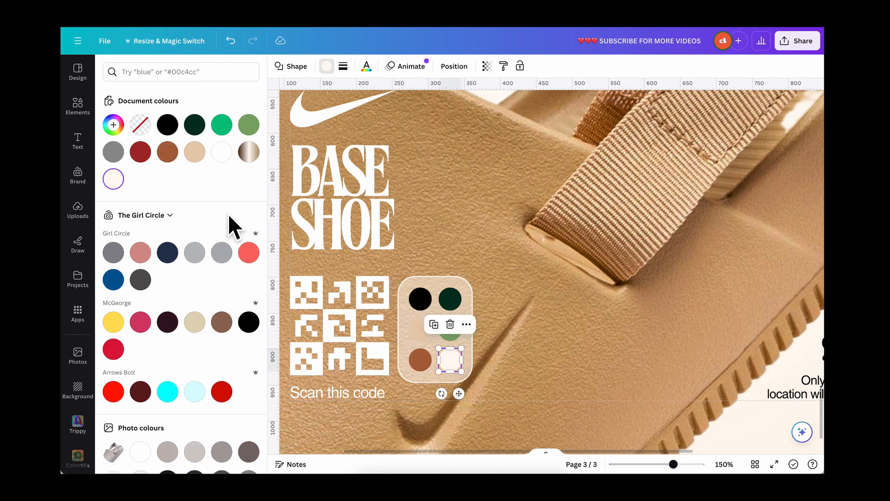
click(222, 151)
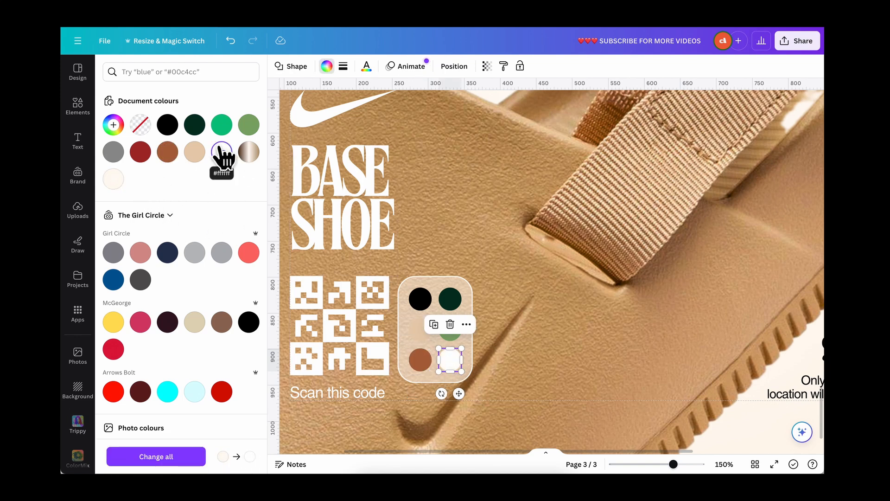
Add a solid border of weight 1 to the light tan circle and colour the border black.
click(416, 333)
click(344, 67)
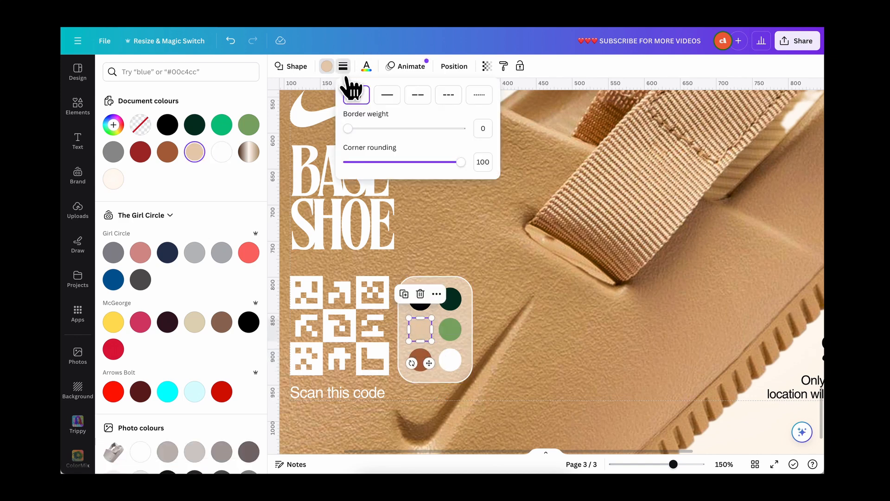
click(387, 95)
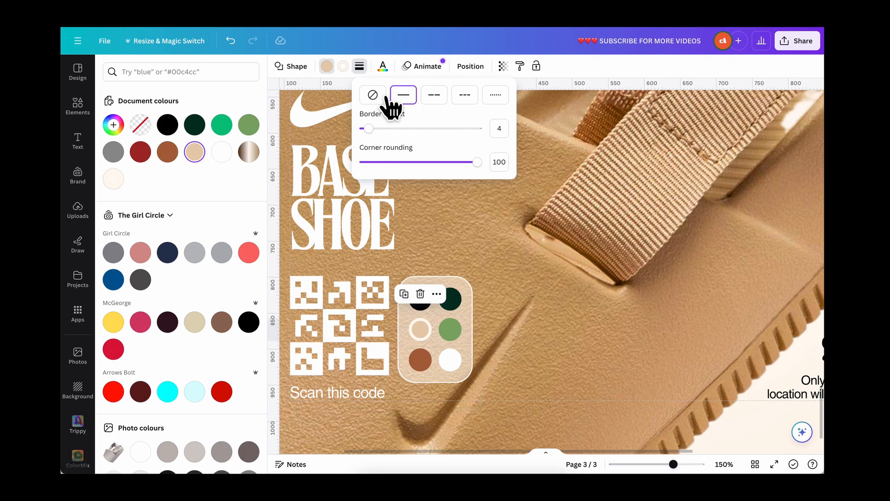
double_click(495, 130)
text(2)
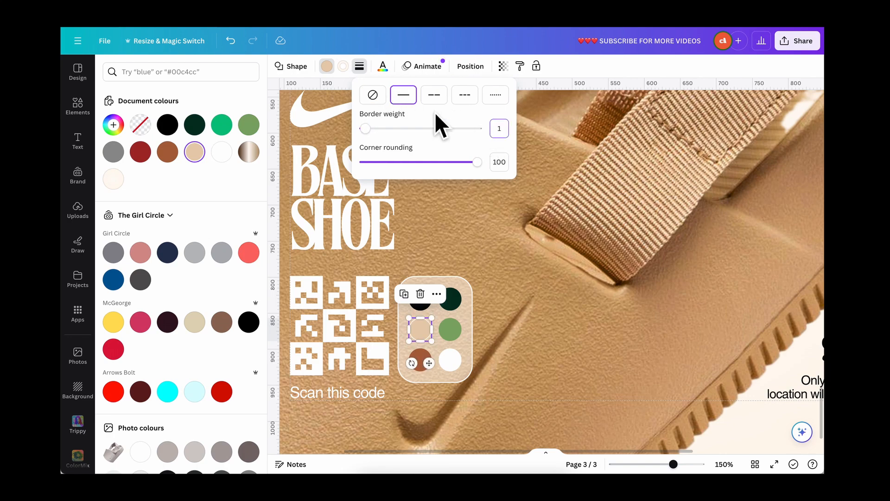
click(343, 66)
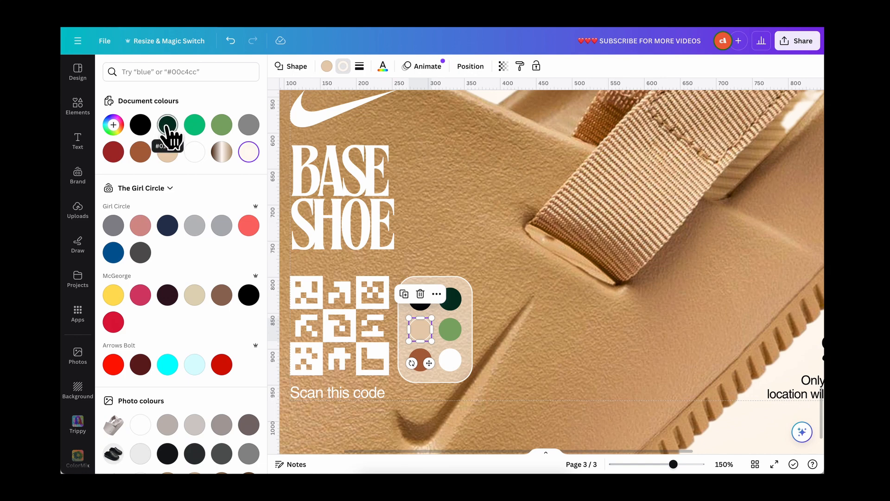
click(141, 153)
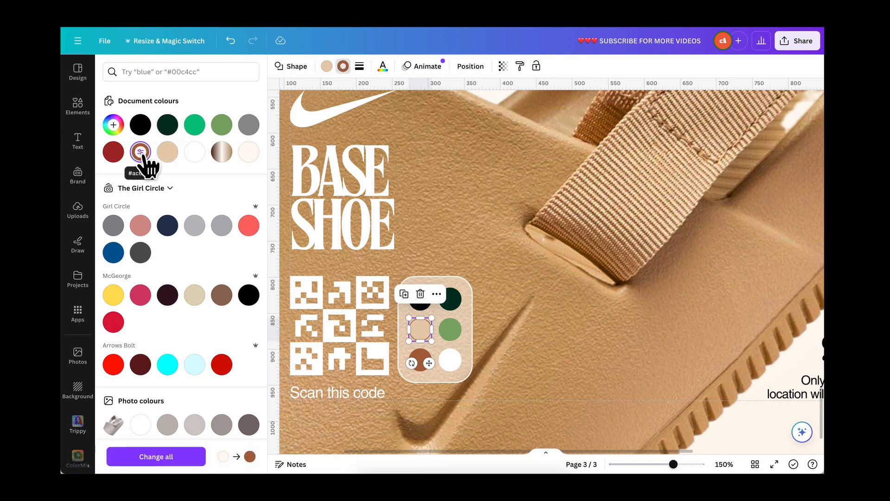
click(142, 126)
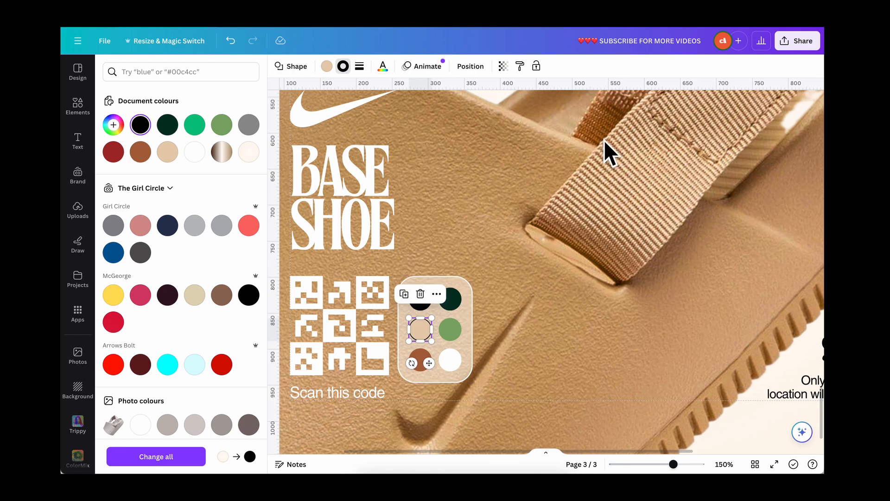
Change the tan circle's black border to a gradient and lower its first colour's opacity to 25%.
click(141, 125)
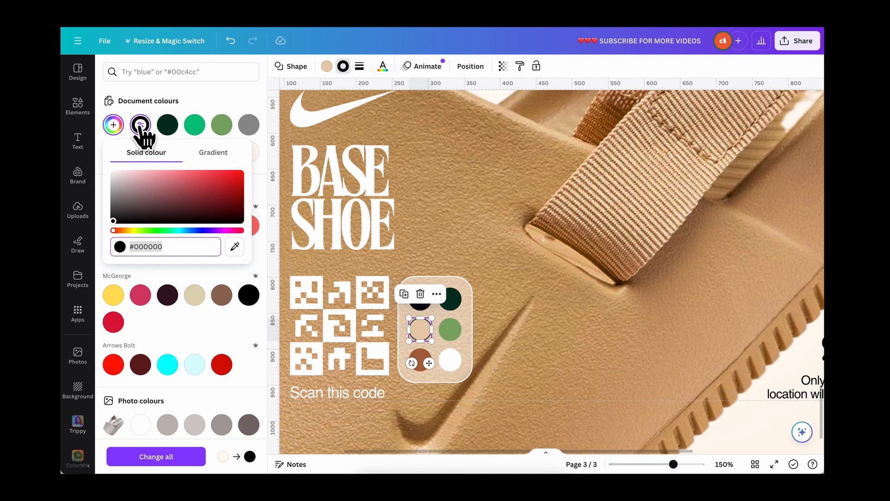
click(214, 153)
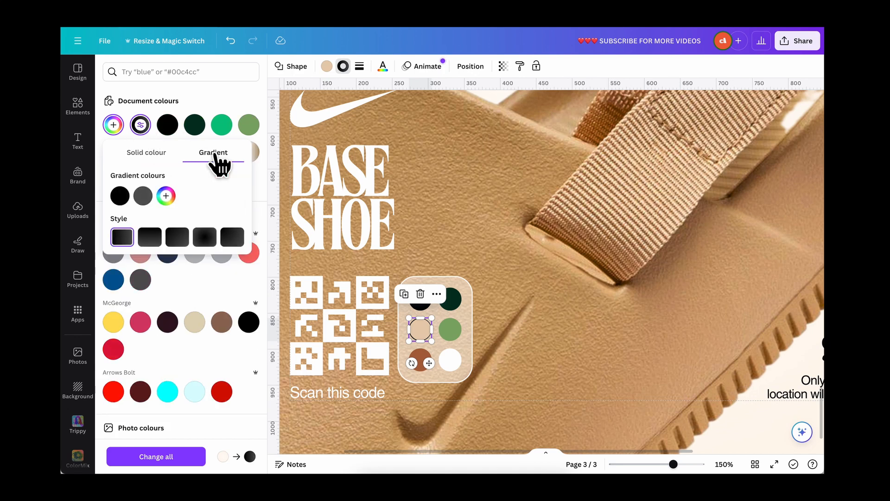
click(122, 197)
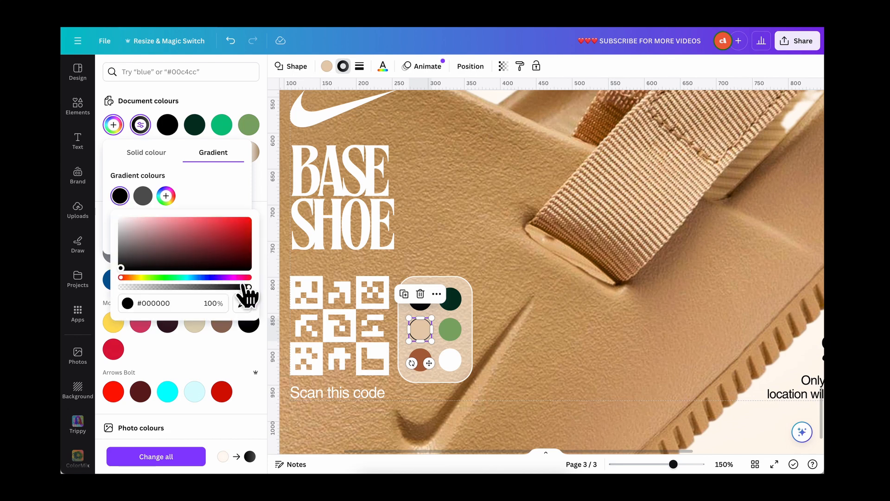
drag(246, 288, 153, 288)
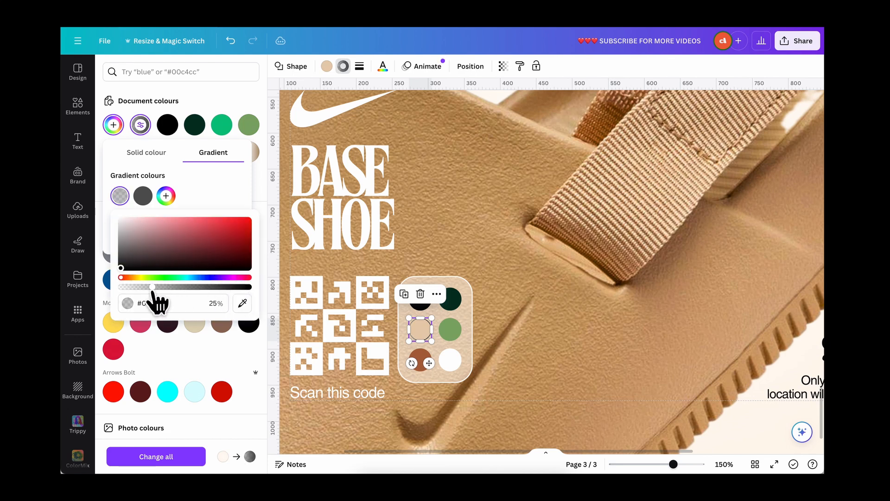
Set the border gradient's second colour to semi-transparent #000000 and match the first colour's opacity to it.
click(143, 195)
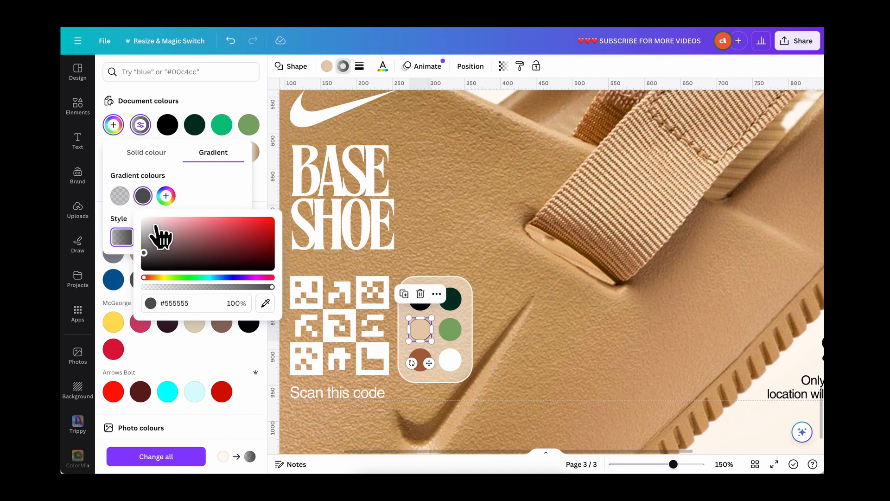
drag(150, 246, 125, 314)
drag(270, 287, 184, 288)
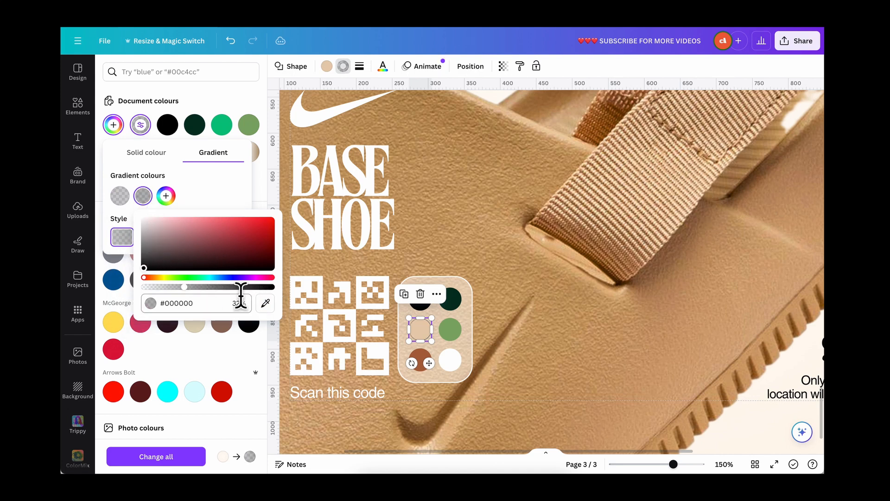
click(236, 308)
text(3)
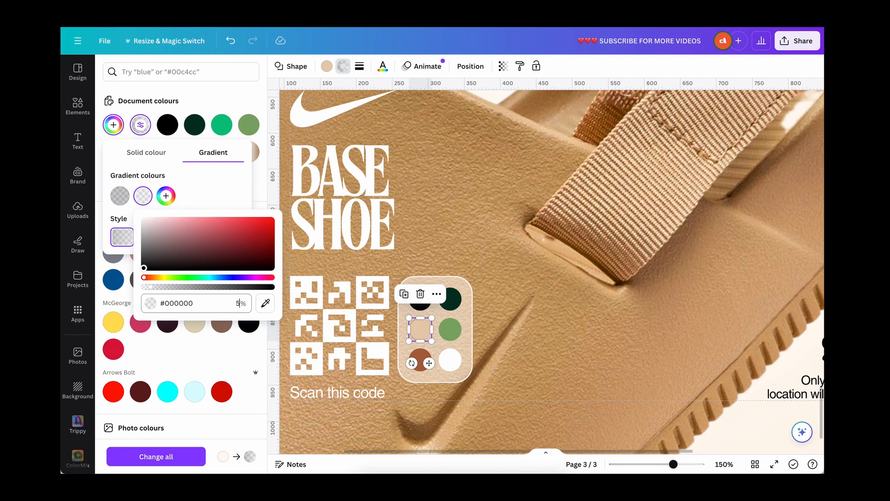
key(Return)
click(120, 196)
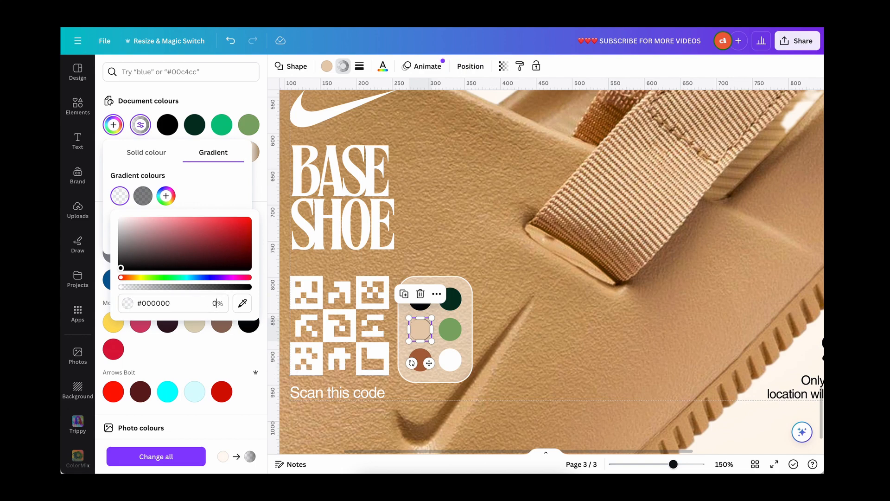
key(Return)
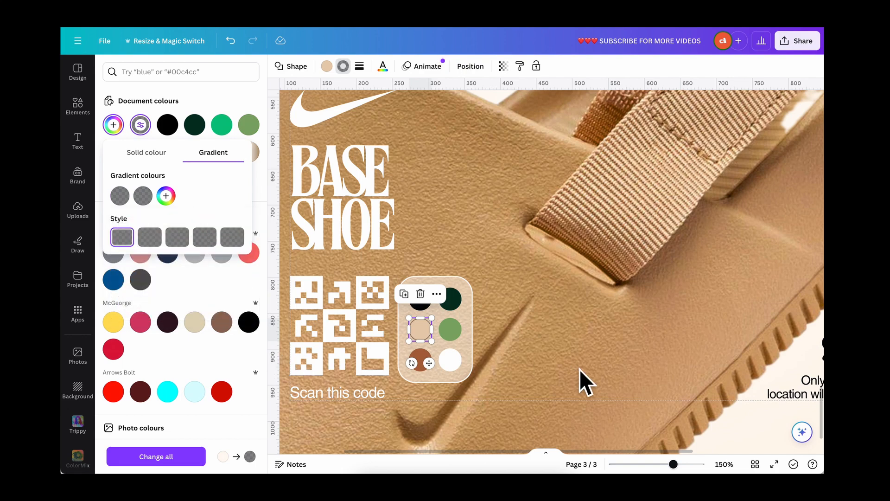
Move the ASAP CONDENSED, TAN HARMONI and HELIOS sample texts together onto the shoe's lower half, beside the colour-swatch card.
click(512, 365)
ctrl+scroll(512, 365, down, 5)
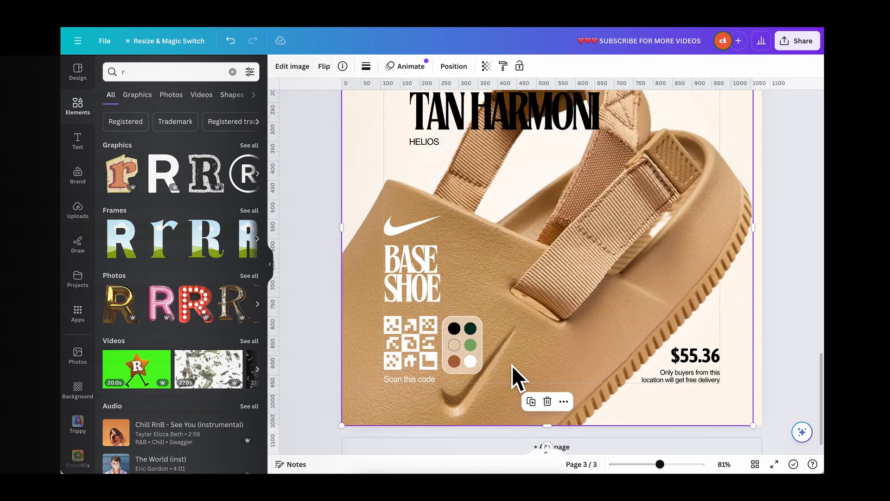
ctrl+scroll(513, 365, down, 3)
ctrl+scroll(512, 365, down, 2)
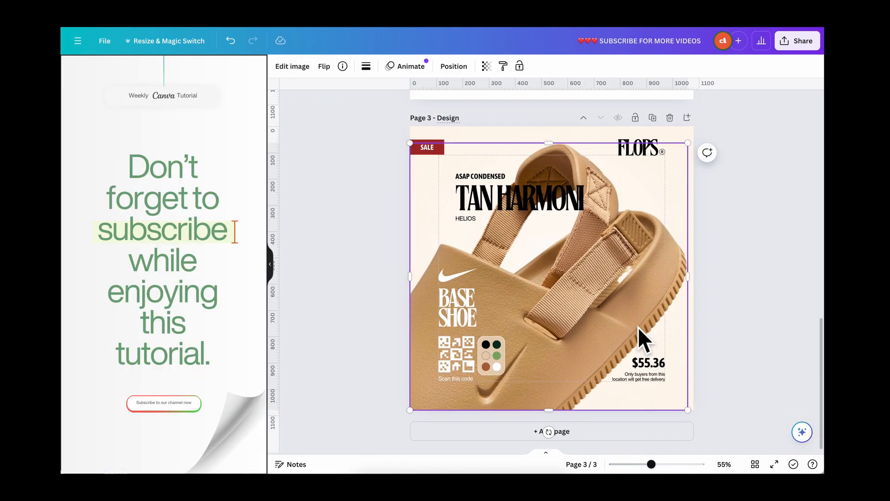
click(732, 324)
scroll(711, 264, up, 1)
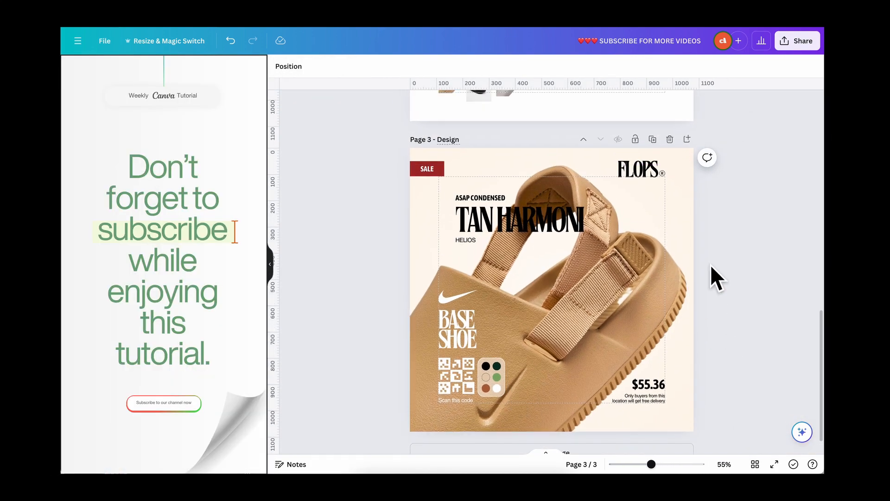
click(514, 223)
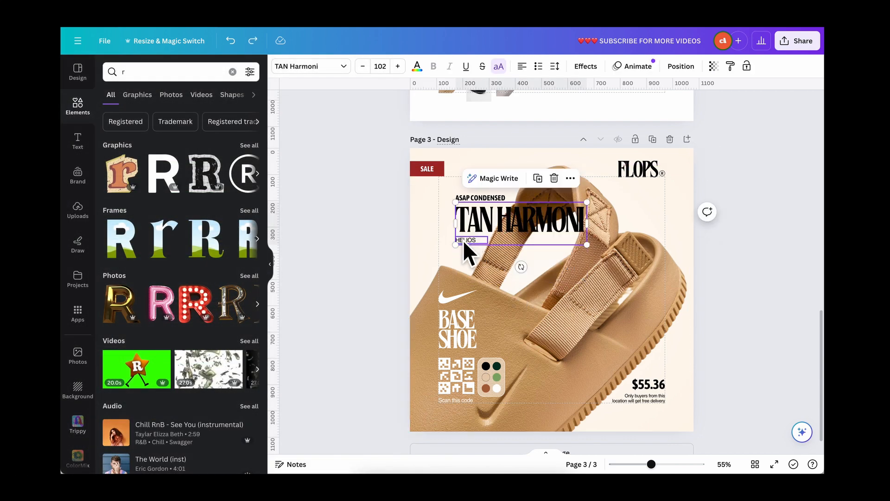
shift+click(463, 240)
shift+click(480, 198)
drag(513, 221, 580, 352)
scroll(578, 353, up, 2)
click(712, 316)
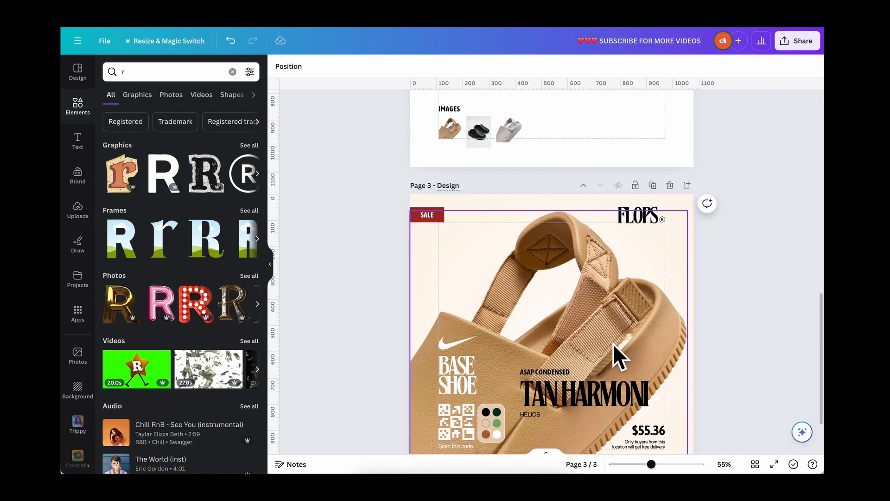
Add a square shape to the design page and reshape it into a flat horizontal bar across the shoe's straps.
scroll(613, 344, down, 1)
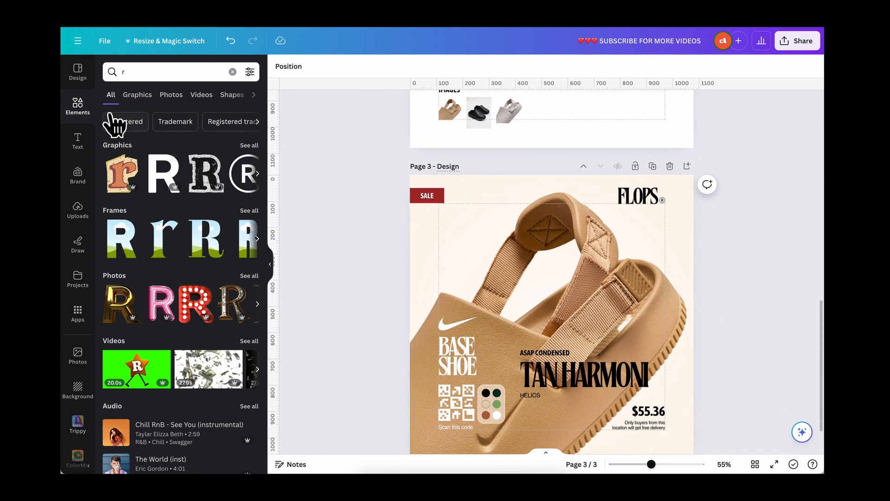
click(77, 109)
click(163, 159)
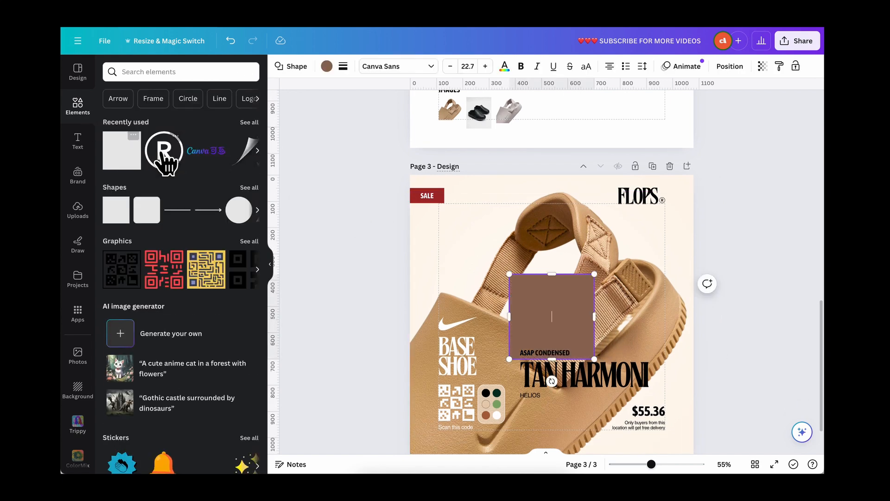
click(551, 314)
drag(551, 314, 532, 274)
drag(540, 324, 592, 286)
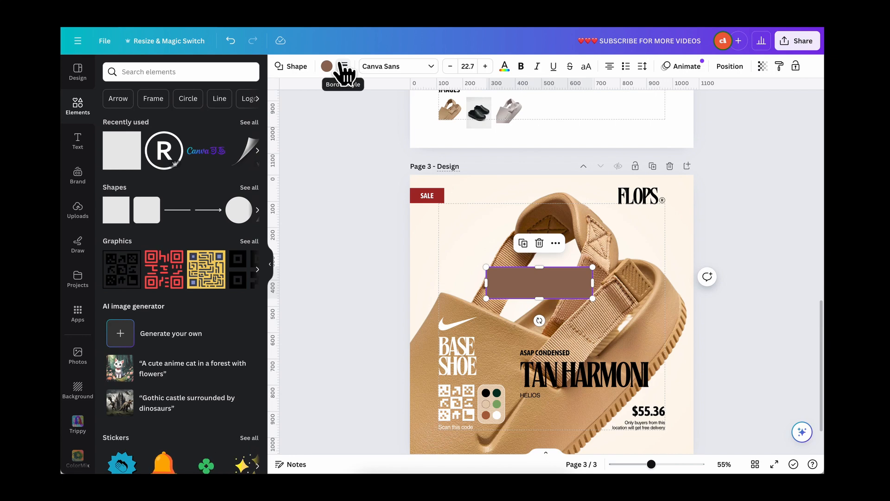
Set the brown bar's corner rounding to 100 and lengthen the bar to about 482 px.
click(343, 66)
drag(347, 161, 468, 193)
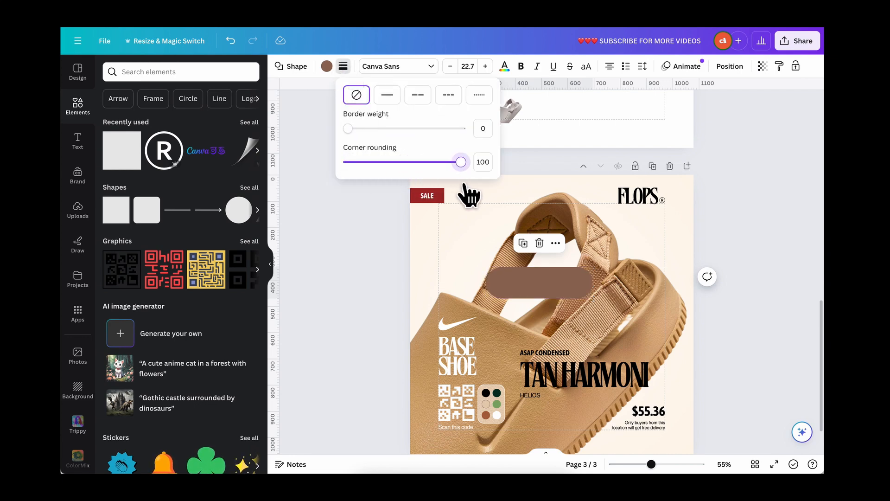
mouse_move(594, 281)
mouse_down()
mouse_move(600, 292)
mouse_move(615, 282)
mouse_move(602, 282)
mouse_up()
drag(544, 286, 552, 282)
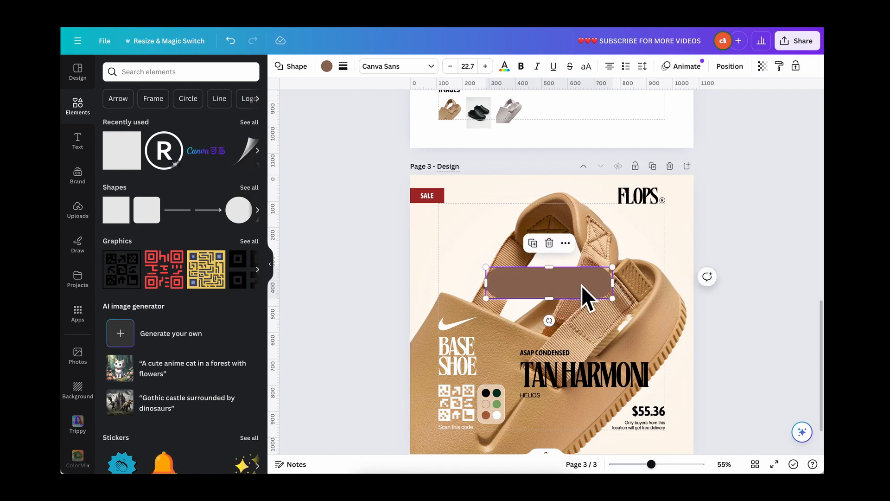
Centre the brown pill horizontally on the page and widen it on both sides to about 502 px.
click(729, 67)
click(204, 173)
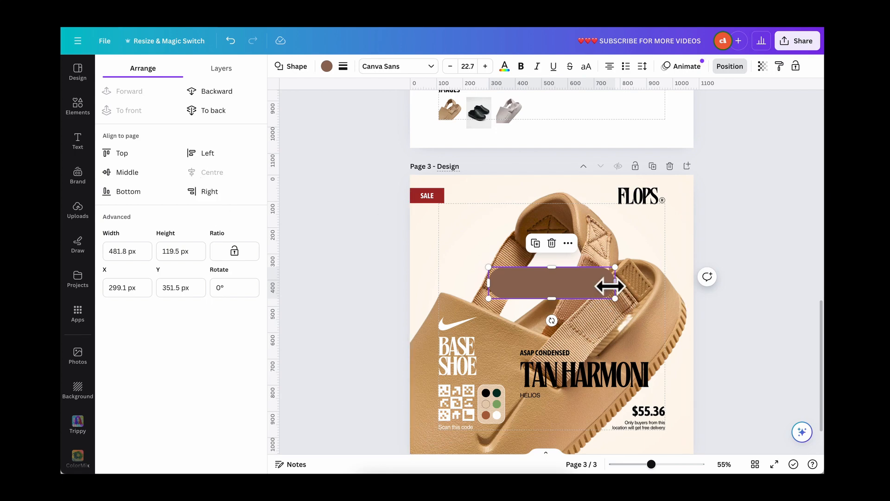
scroll(487, 290, up, 5)
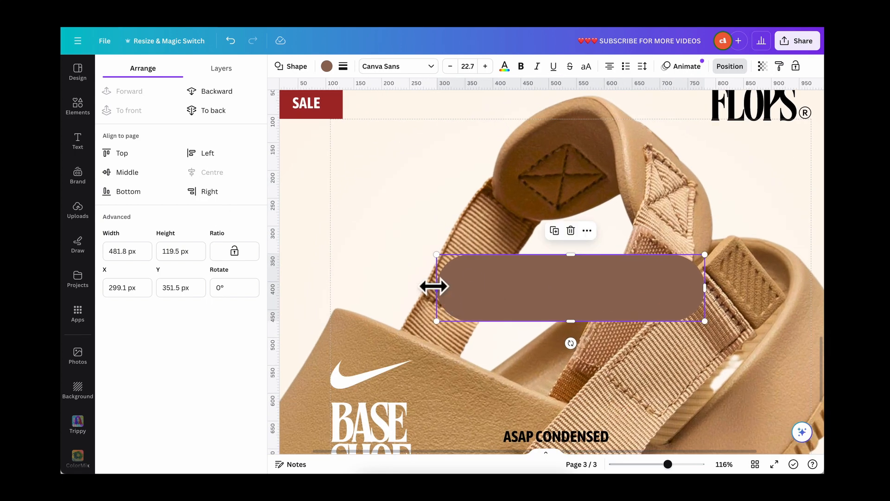
drag(434, 286, 423, 287)
Fill the pill with white and set its transparency to 84.
scroll(426, 288, down, 3)
scroll(431, 289, down, 4)
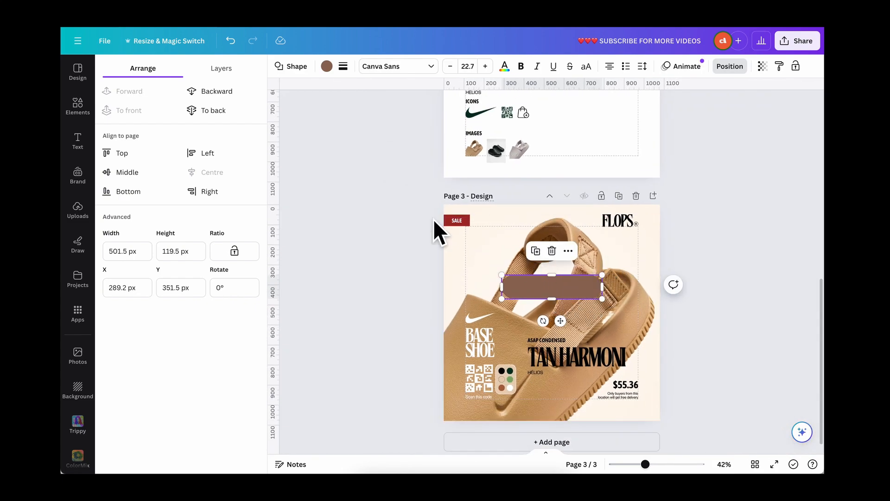
click(327, 66)
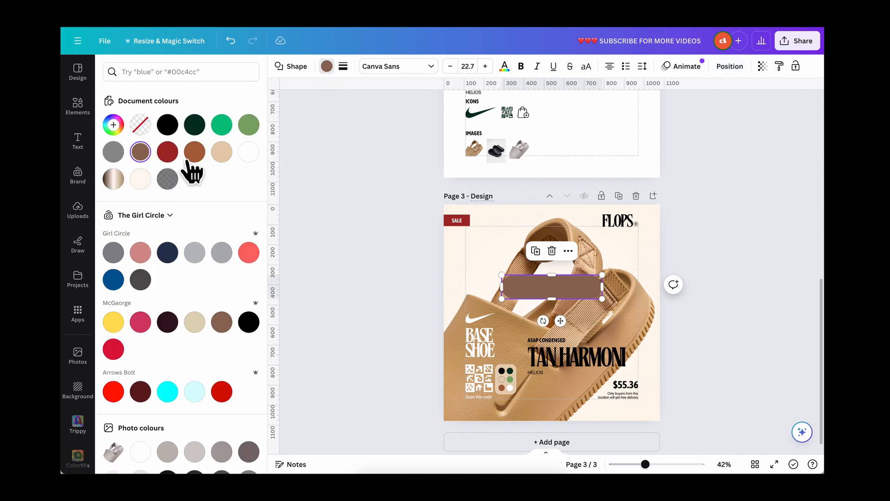
click(249, 152)
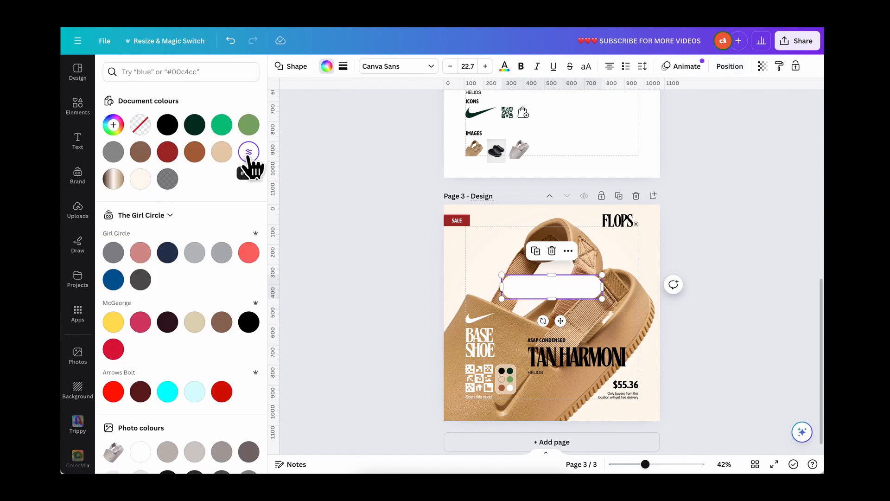
click(763, 66)
click(756, 106)
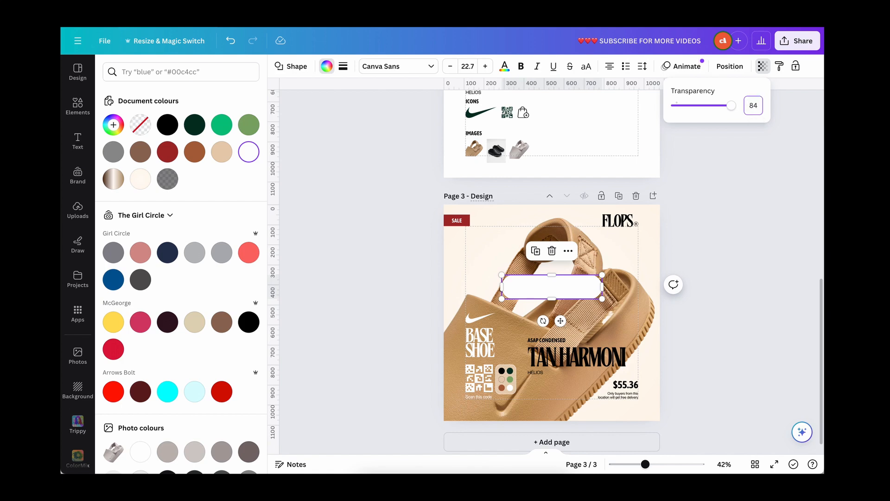
key(Return)
click(810, 184)
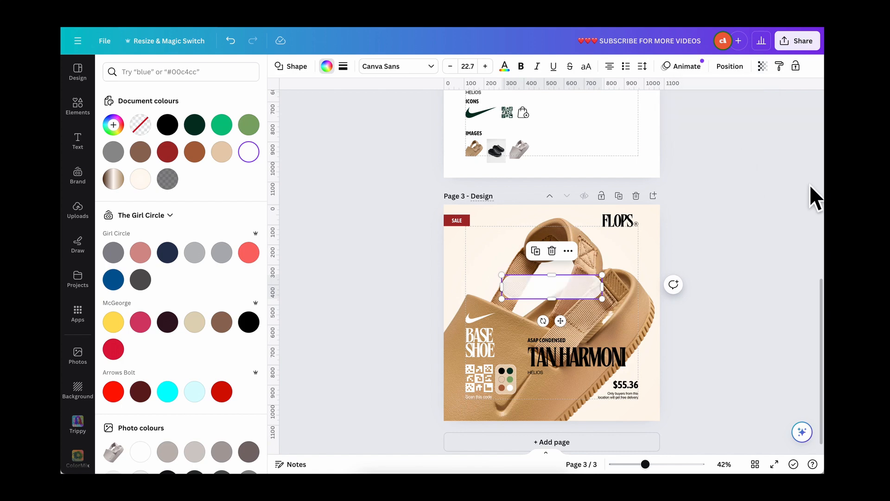
Duplicate the translucent white pill and set the copy's fill to no colour.
click(533, 294)
click(582, 331)
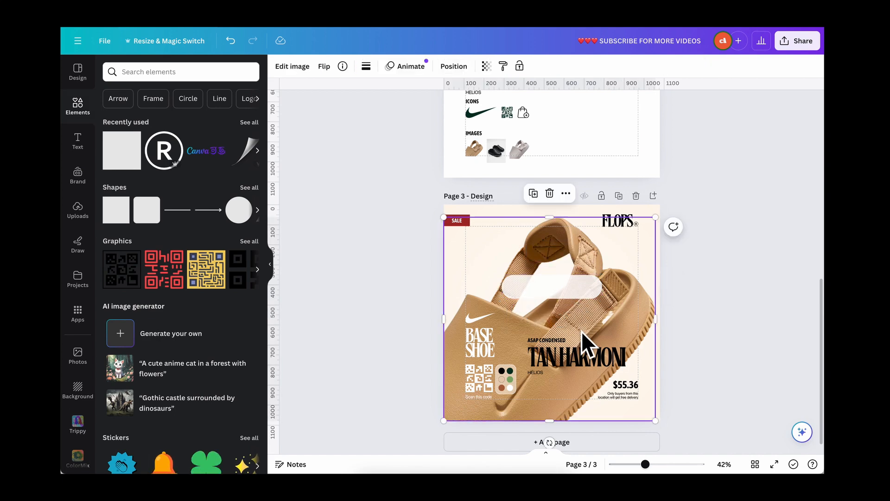
click(543, 295)
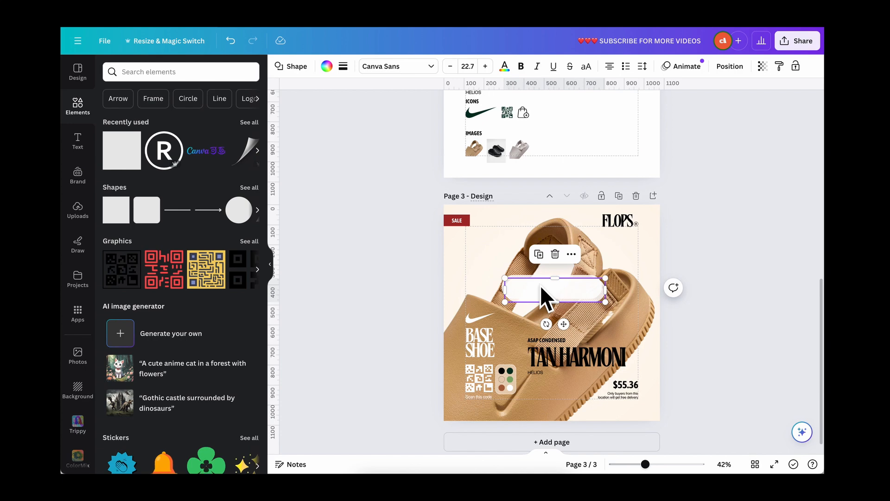
click(327, 66)
click(140, 124)
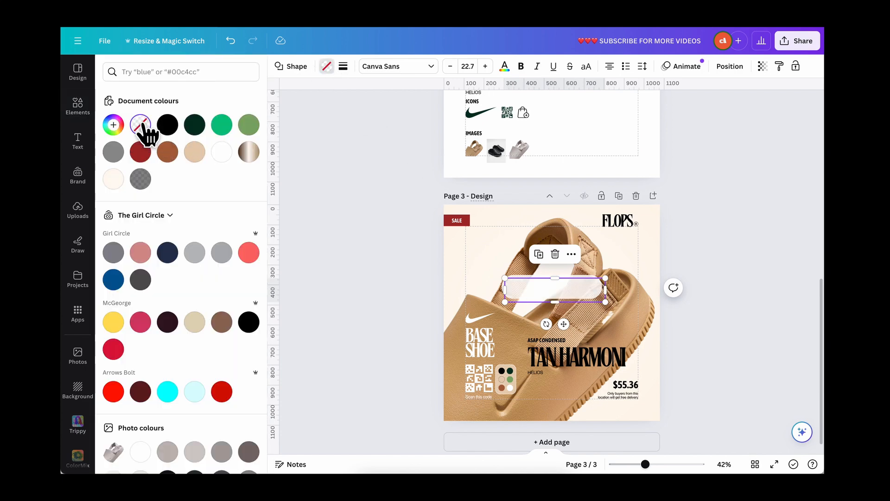
click(344, 67)
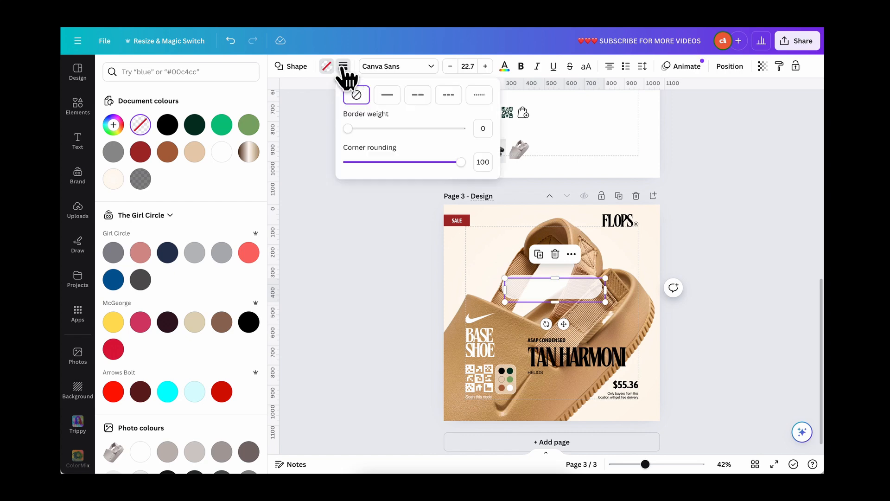
click(168, 124)
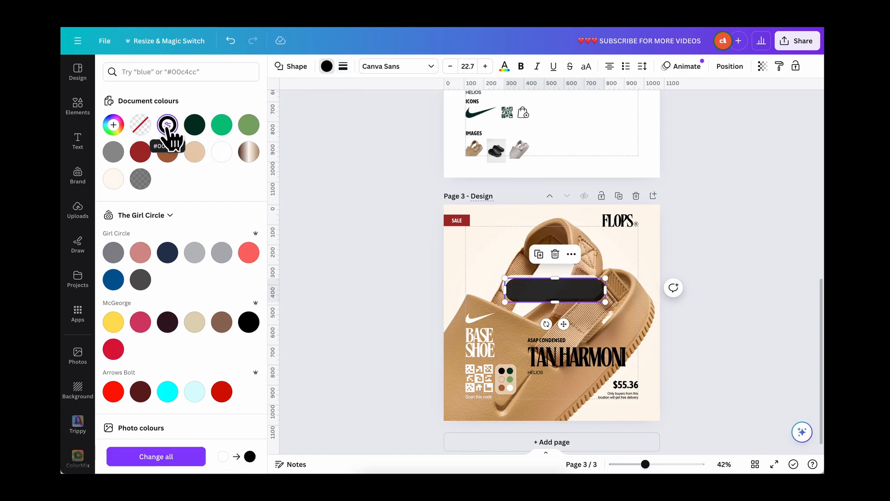
key(ctrl+z)
Add a solid border to the unfilled pill copy and colour the border dark green.
click(343, 67)
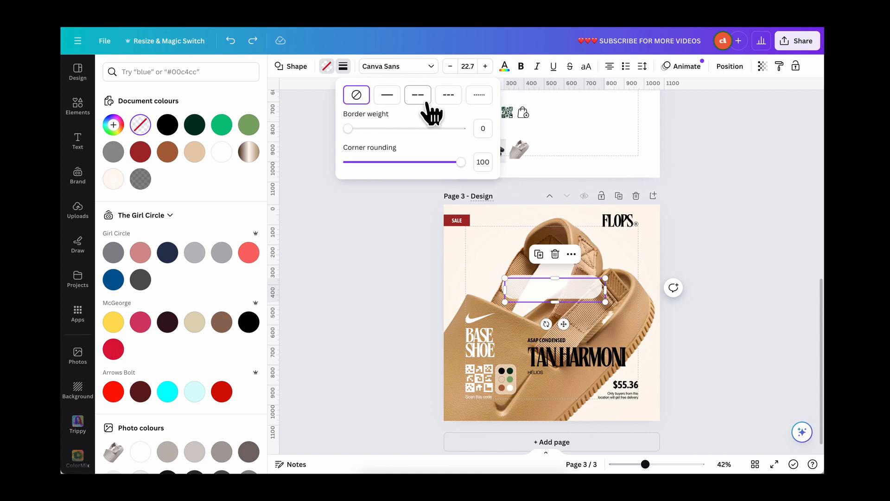
click(387, 95)
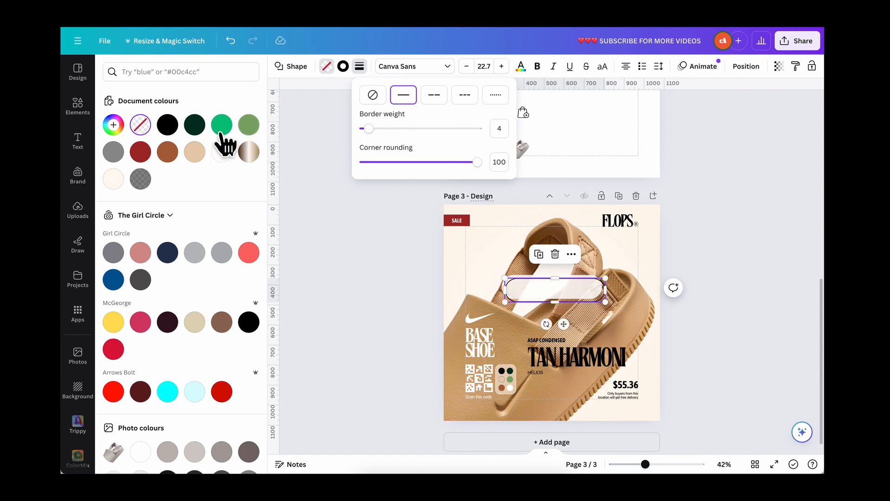
click(343, 68)
click(344, 67)
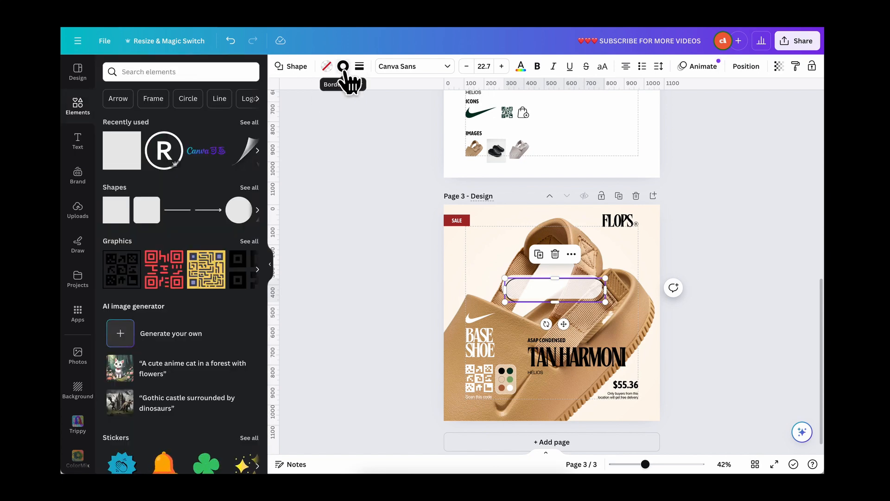
click(344, 68)
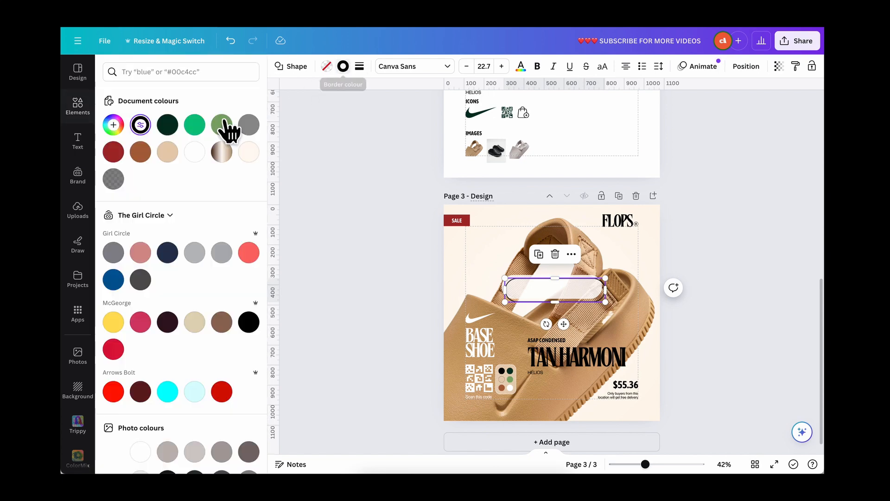
click(167, 126)
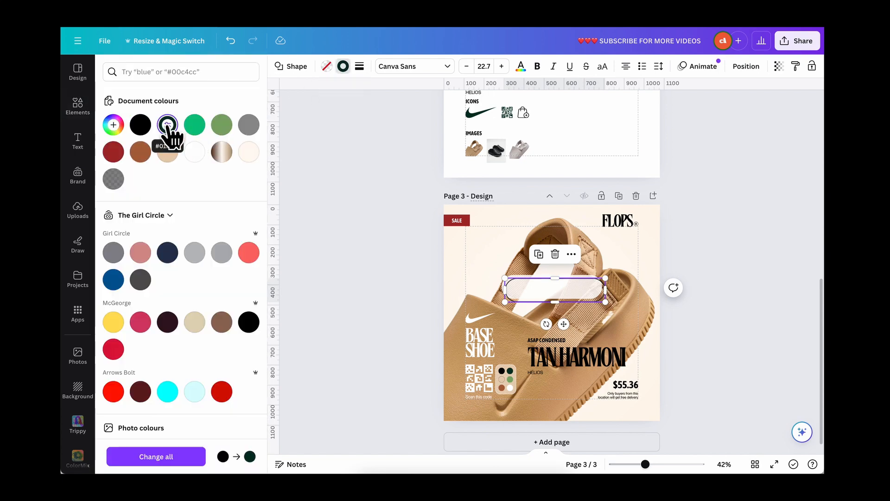
Set the dark green pill border's weight to 3.
click(360, 68)
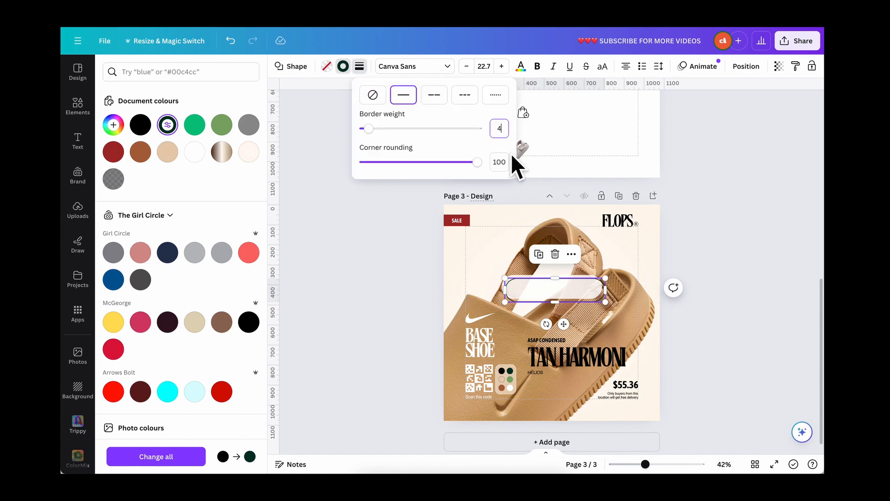
key(BackSpace)
text(3)
click(715, 297)
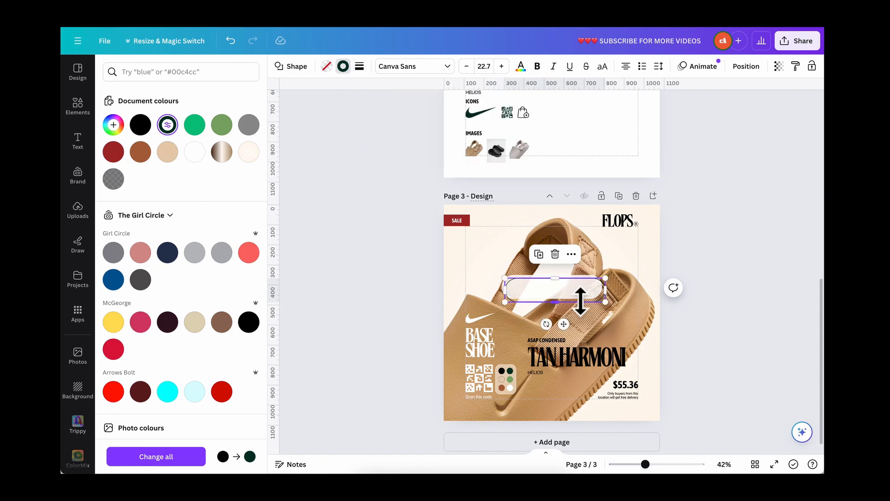
Move the outlined pill so it sits exactly over the translucent white pill.
ctrl+scroll(581, 301, up, 5)
drag(583, 283, 575, 277)
scroll(575, 277, up, 5)
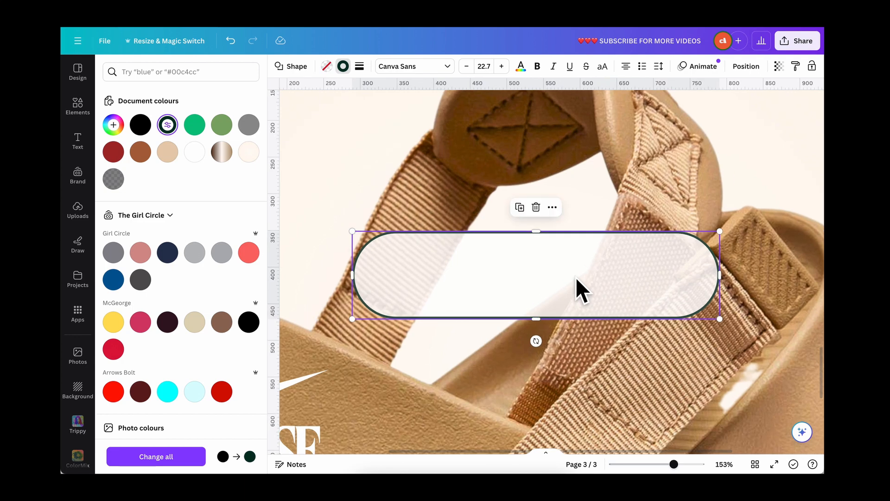
Set the outlined pill's border weight to 2.
click(360, 66)
double_click(502, 128)
text(2)
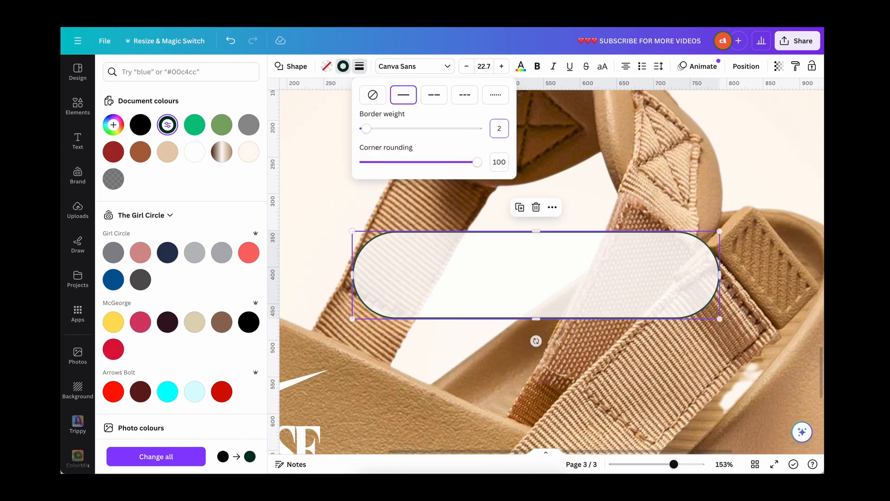
click(550, 185)
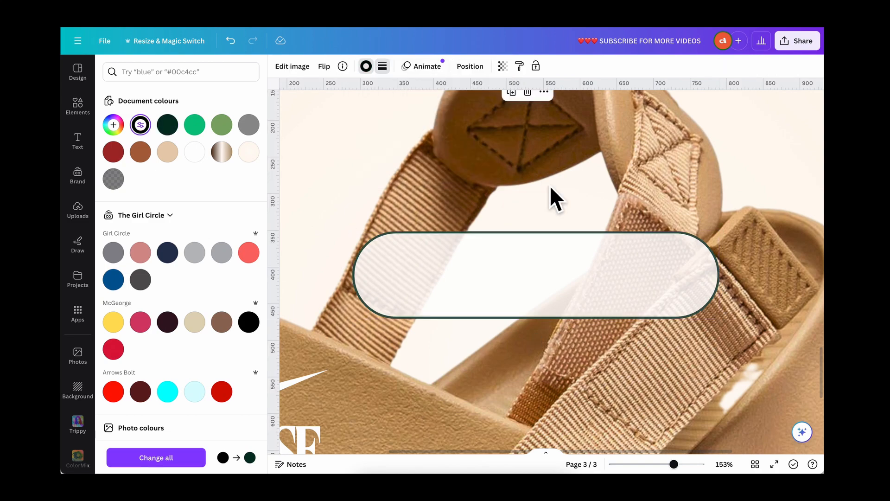
ctrl+scroll(550, 185, down, 5)
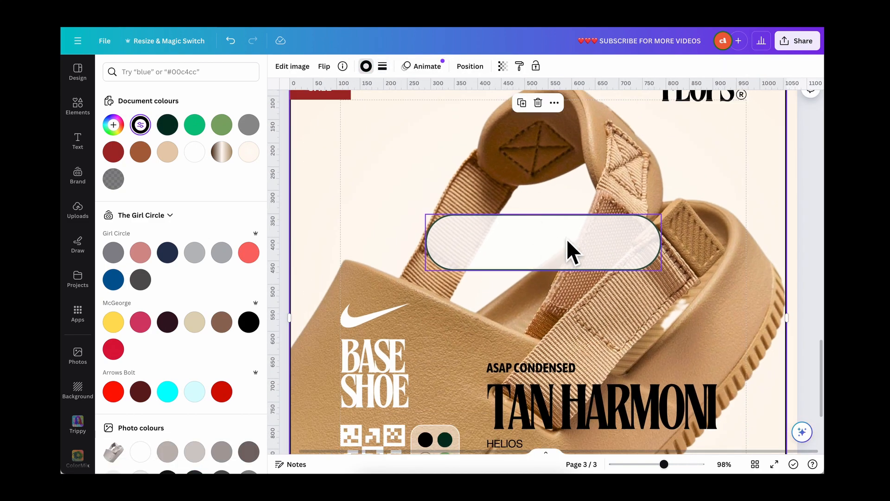
ctrl+scroll(567, 238, up, 2)
ctrl+scroll(567, 239, down, 3)
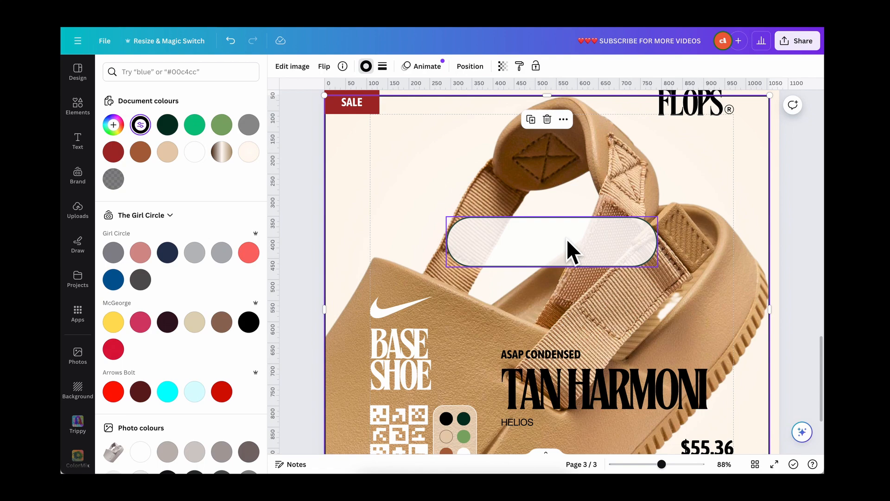
ctrl+scroll(567, 238, down, 2)
scroll(566, 238, up, 5)
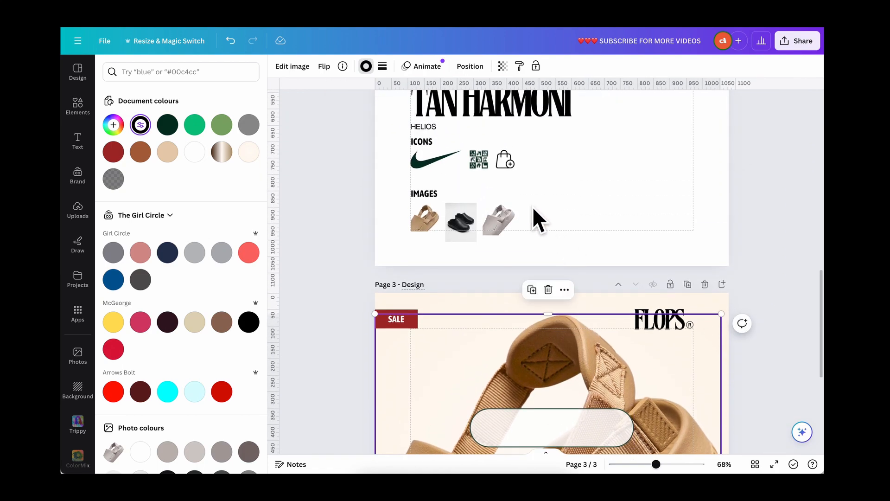
Copy the shopping bag icon from the icons section of page 2 and place it inside the outlined pill on page 3.
click(506, 161)
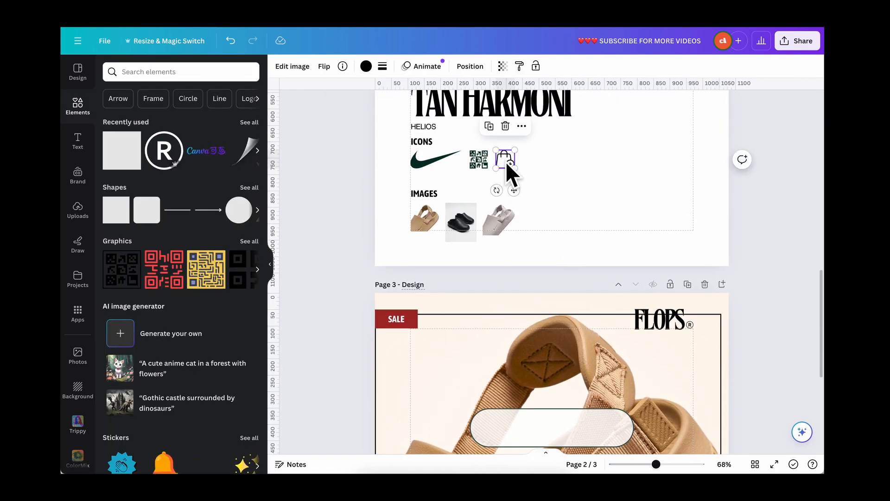
scroll(505, 161, down, 5)
click(514, 182)
key(super+v)
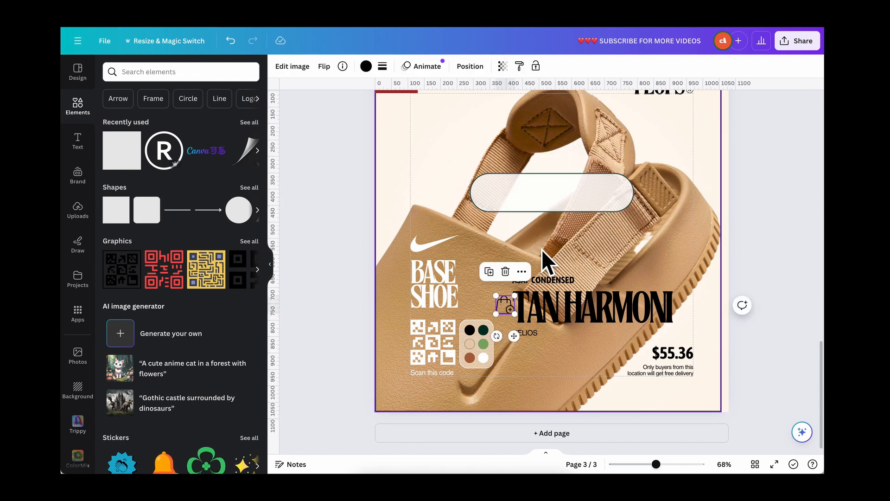
drag(512, 335, 509, 219)
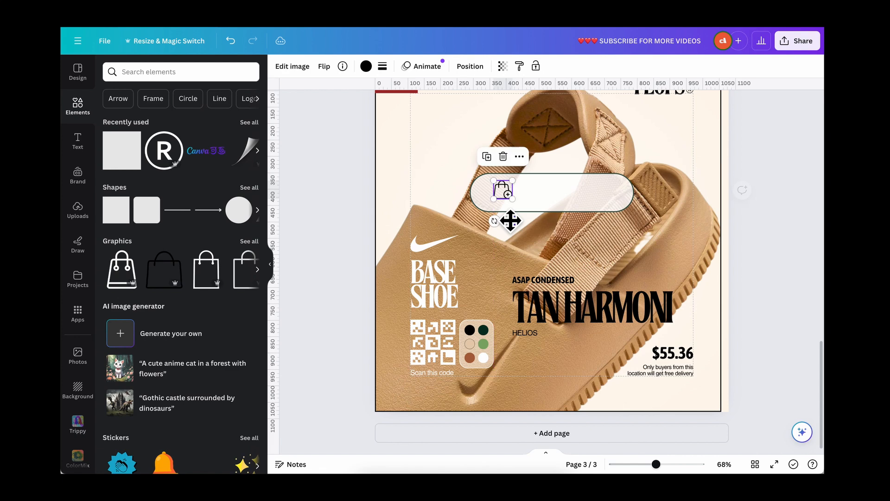
Duplicate the ASAP CONDENSED label and place the copy inside the pill, beside the shopping bag icon.
click(553, 279)
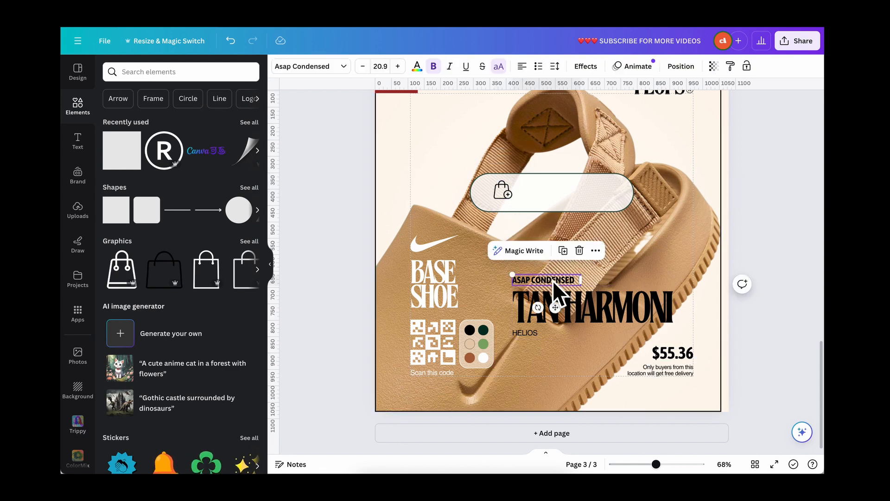
drag(553, 280, 565, 190)
click(551, 190)
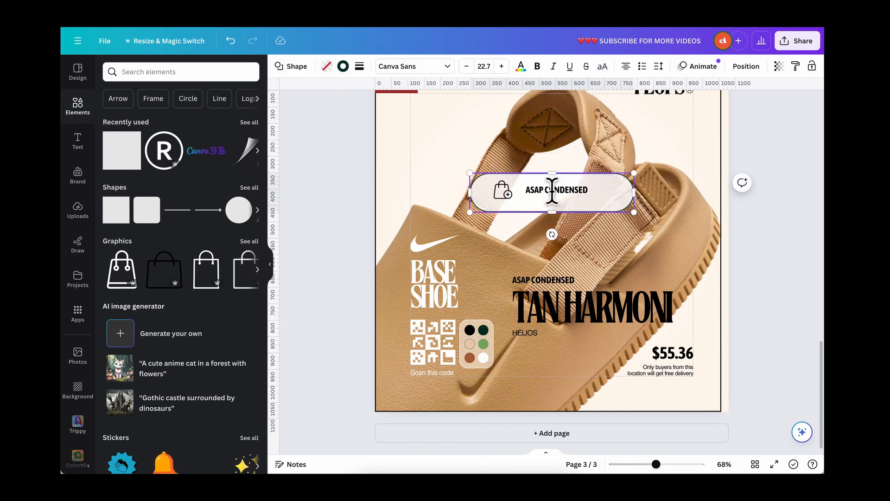
click(565, 279)
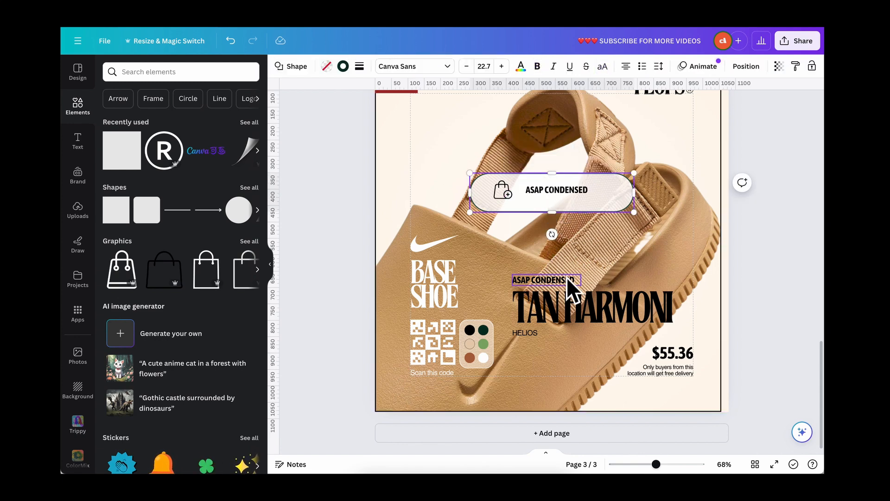
Replace the ASAP CONDENSED text inside the pill with NOW SELLING.
click(558, 192)
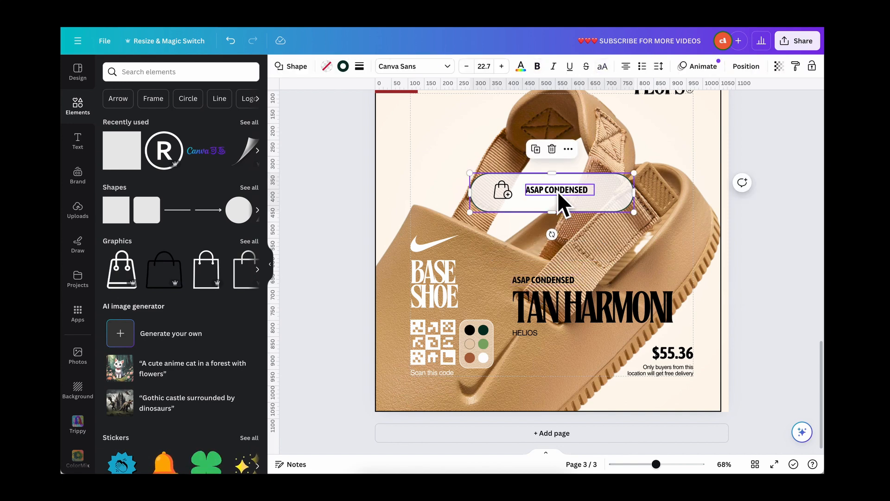
click(558, 190)
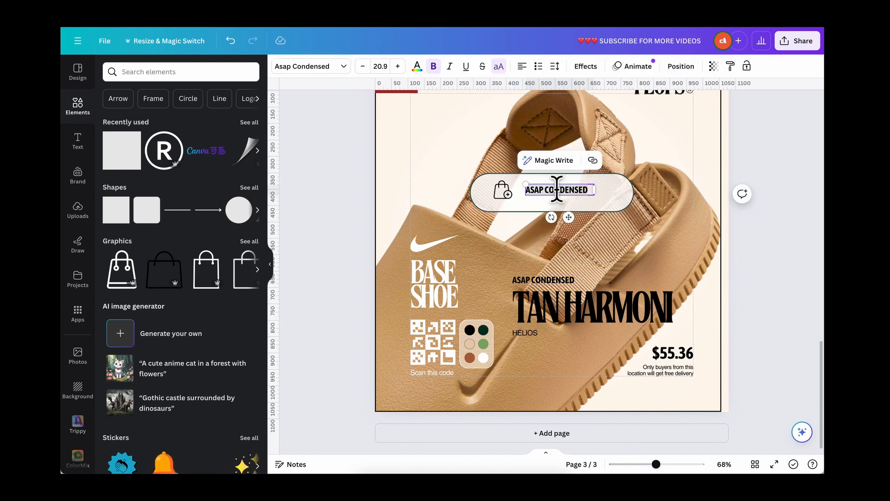
text(NOW SELLING)
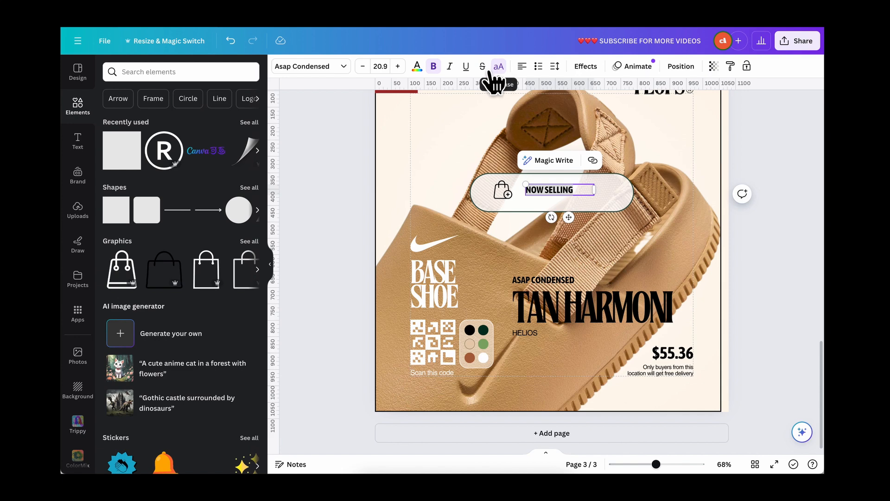
Centre-align the NOW SELLING text, narrow its text box to fit the words, and remove the bold style.
click(522, 68)
drag(597, 189, 589, 191)
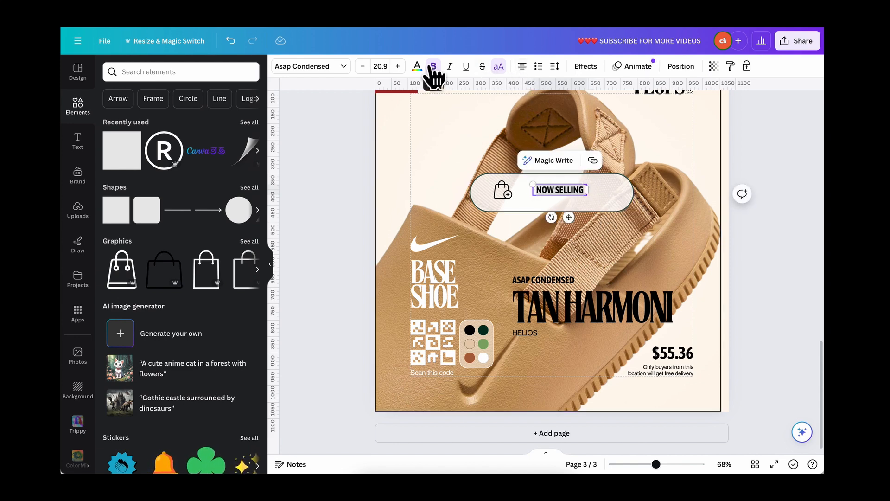
click(438, 118)
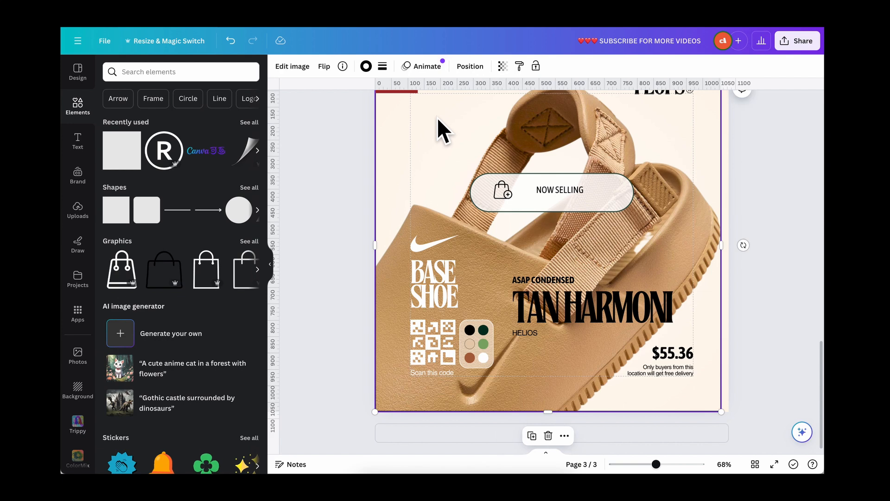
Align the NOW SELLING text to the centre and middle of the outlined pill.
click(564, 193)
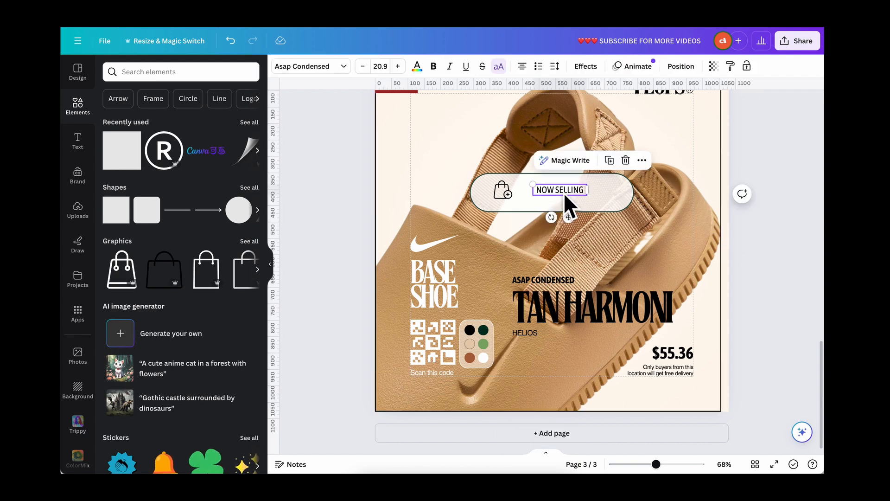
shift+click(616, 194)
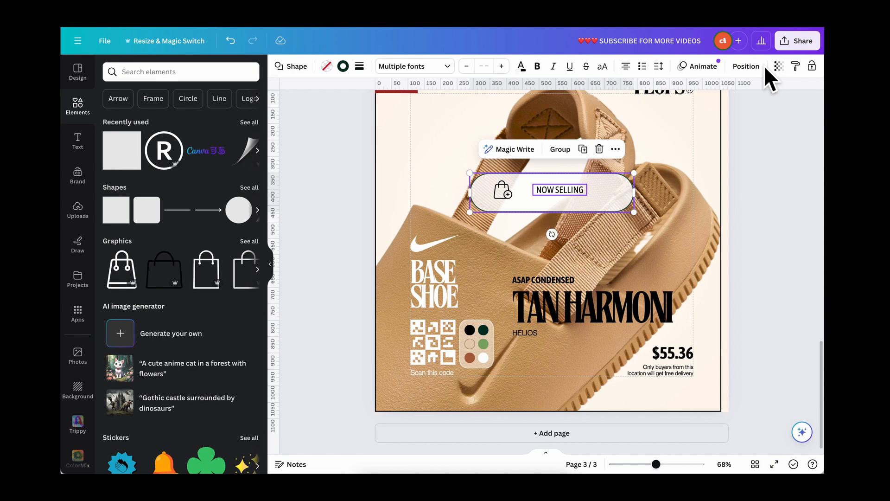
click(749, 68)
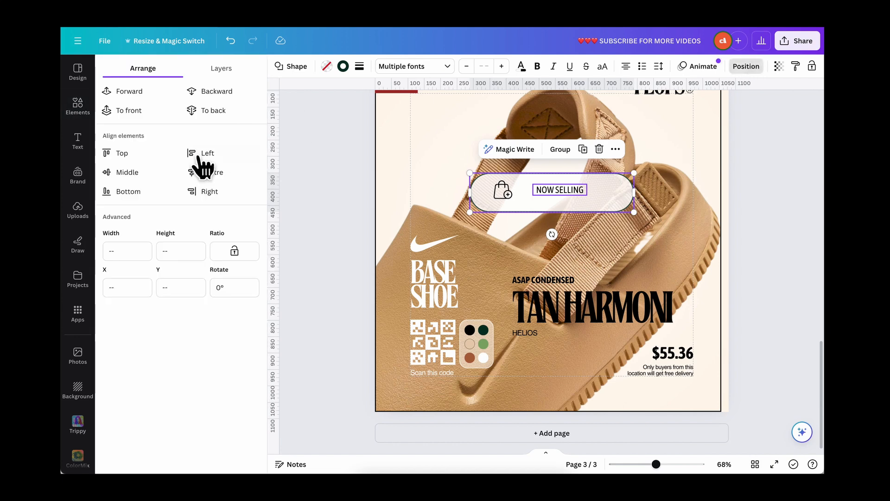
click(211, 175)
click(130, 173)
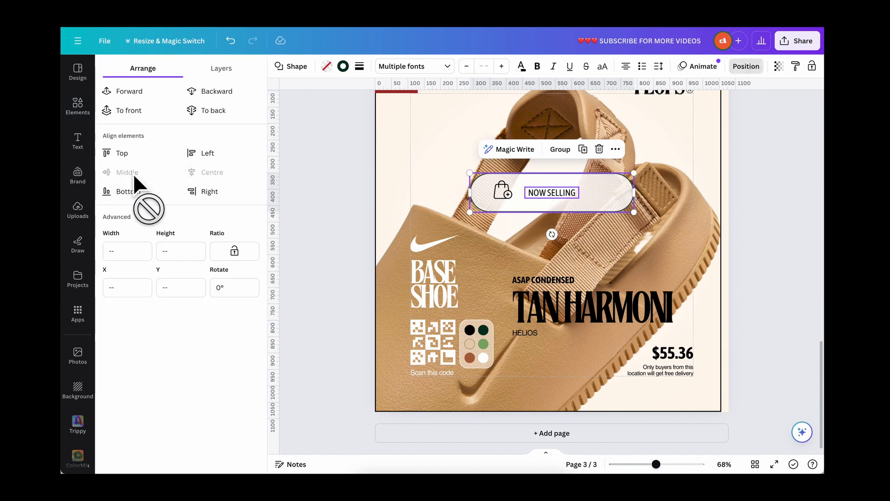
Shrink the shopping bag icon to about 37 × 36 px and move it closer to the NOW SELLING text.
click(579, 238)
scroll(502, 191, up, 5)
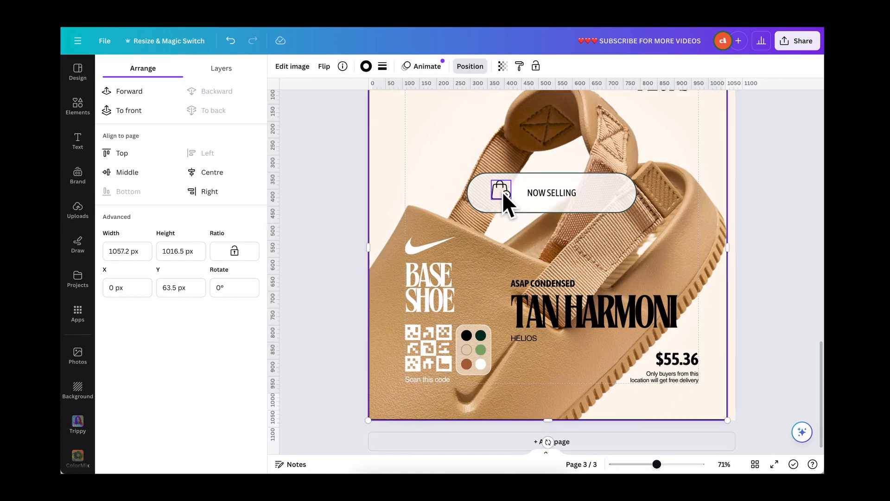
click(483, 199)
drag(497, 176, 488, 186)
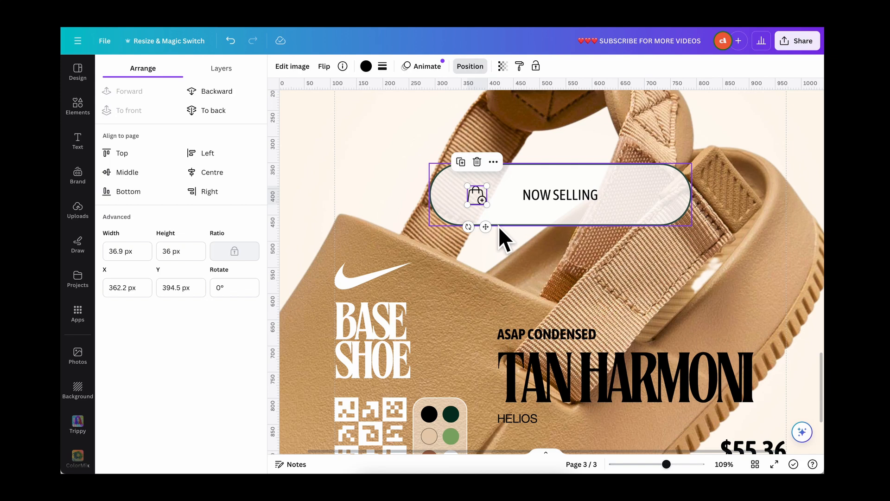
drag(484, 223, 506, 224)
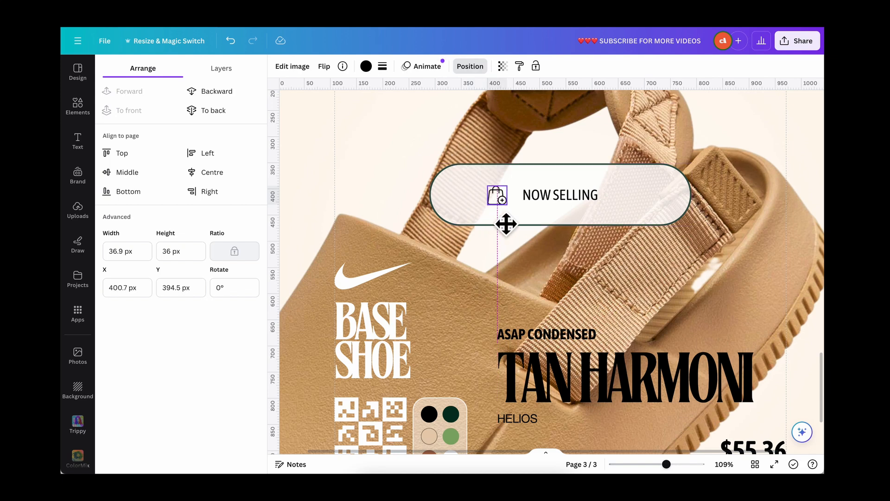
Enlarge the NOW SELLING text to size 24.1, tighten its text box, and shift it towards the pill's right end.
click(560, 194)
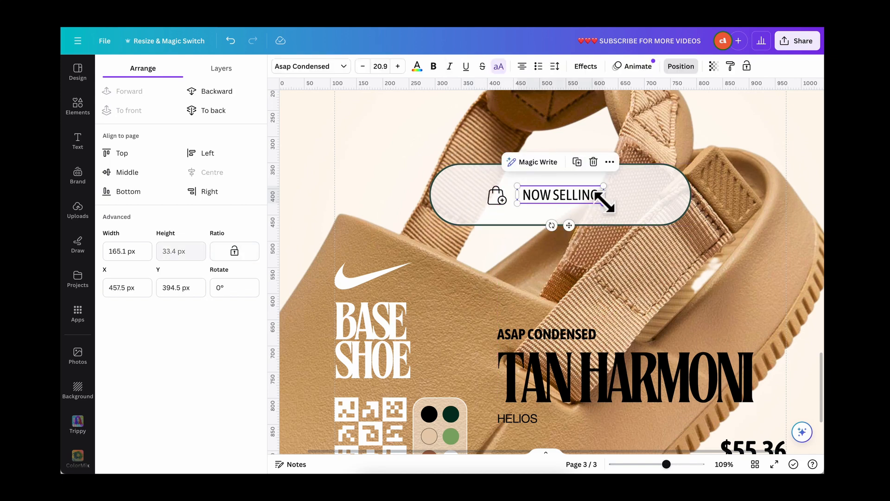
drag(604, 203, 611, 205)
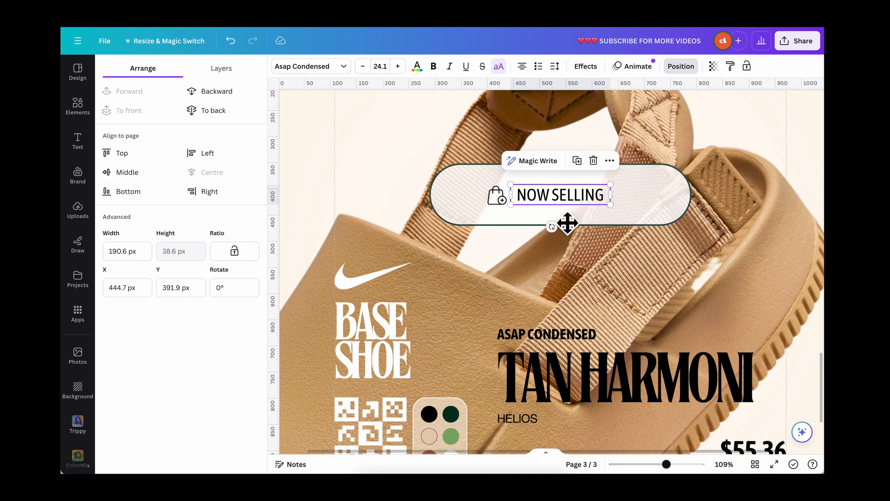
click(550, 204)
click(547, 194)
mouse_move(547, 194)
mouse_down()
mouse_move(577, 194)
mouse_move(551, 193)
mouse_up()
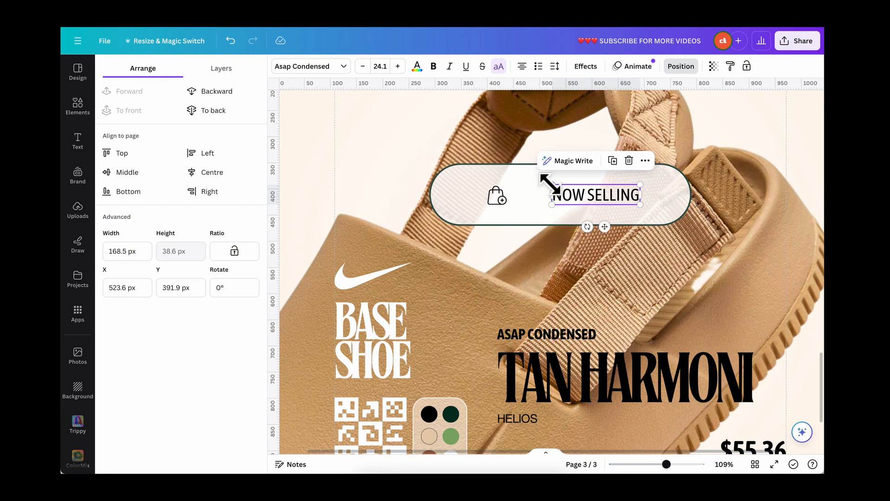
click(522, 256)
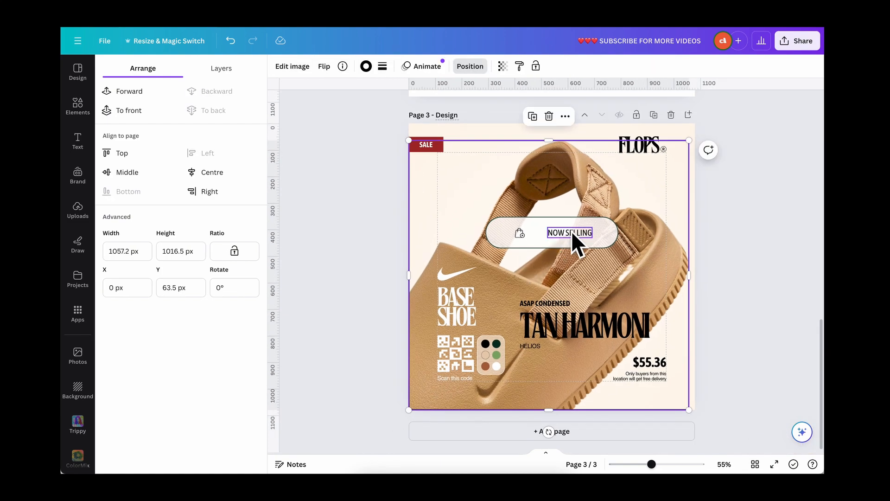
Try the Helios font on the NOW SELLING text with a wider text box, and undo both changes.
click(570, 234)
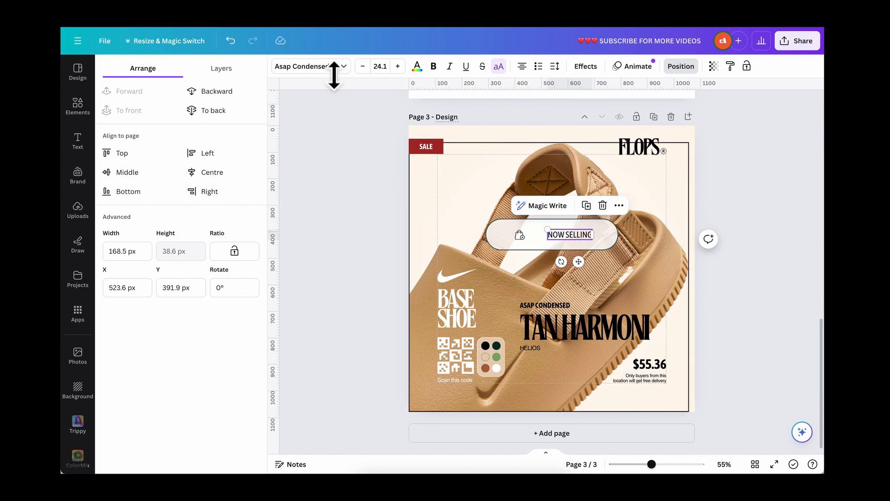
click(303, 67)
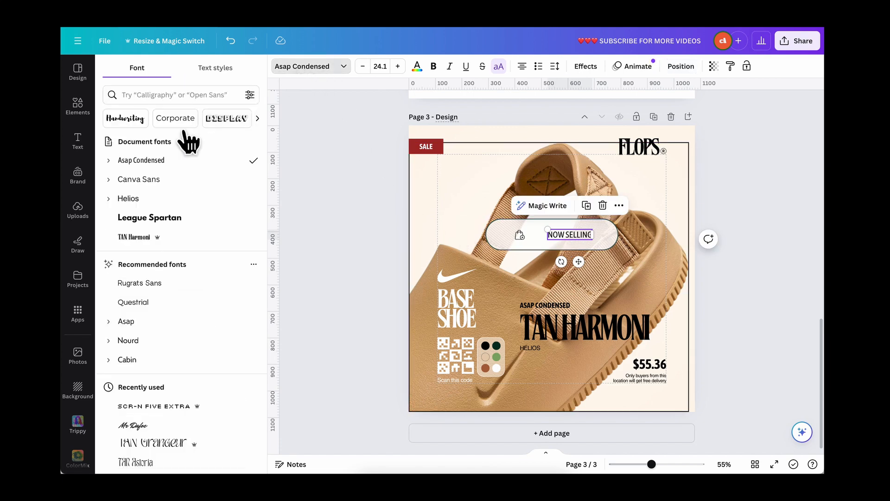
click(148, 200)
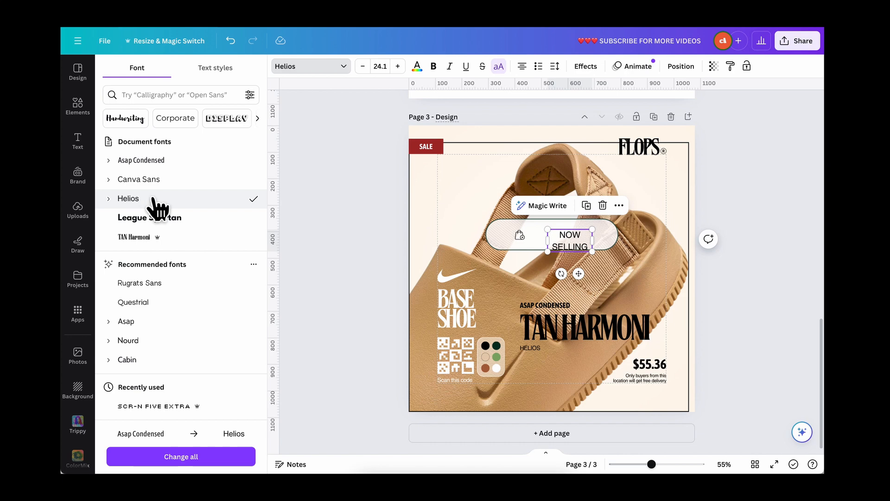
drag(547, 241, 511, 241)
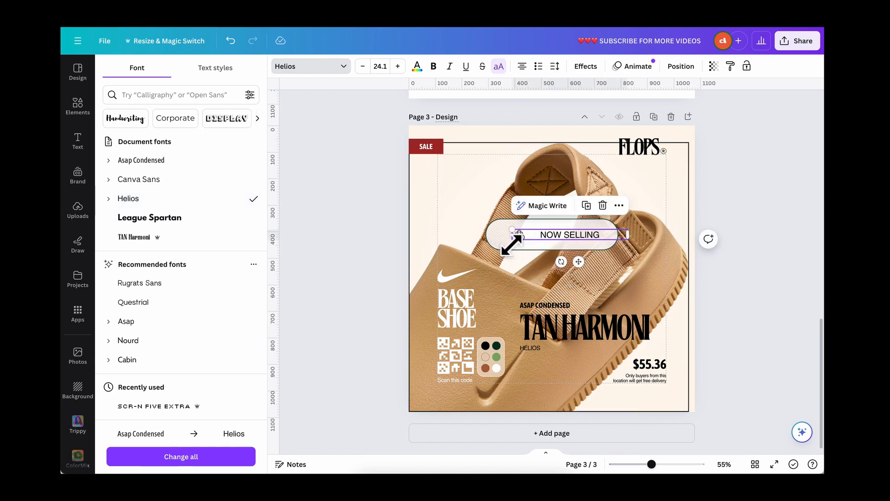
key(ctrl+z)
key(ctrl+z)
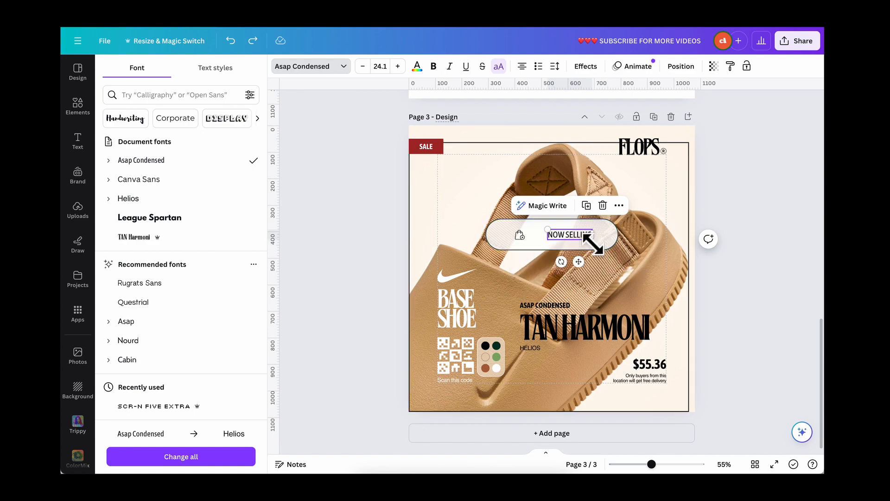
Enlarge the NOW SELLING text to size 27.7 and move the shopping bag icon slightly closer to it.
scroll(592, 238, up, 5)
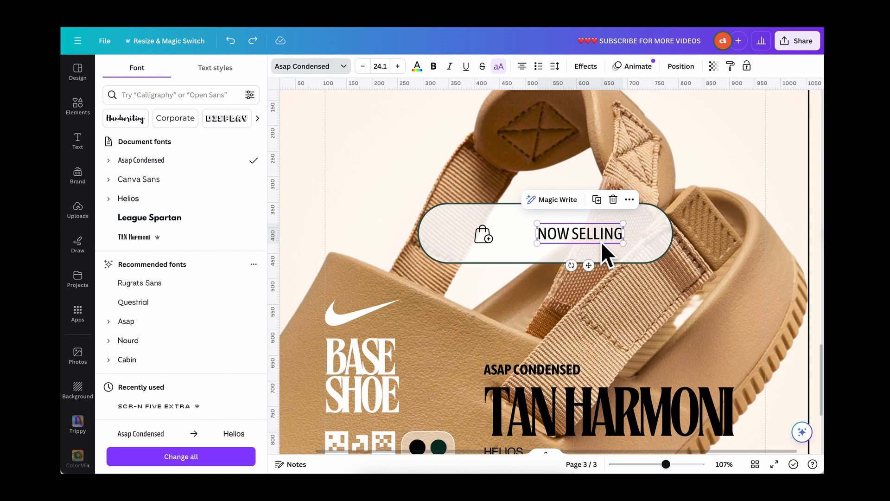
drag(537, 243, 525, 246)
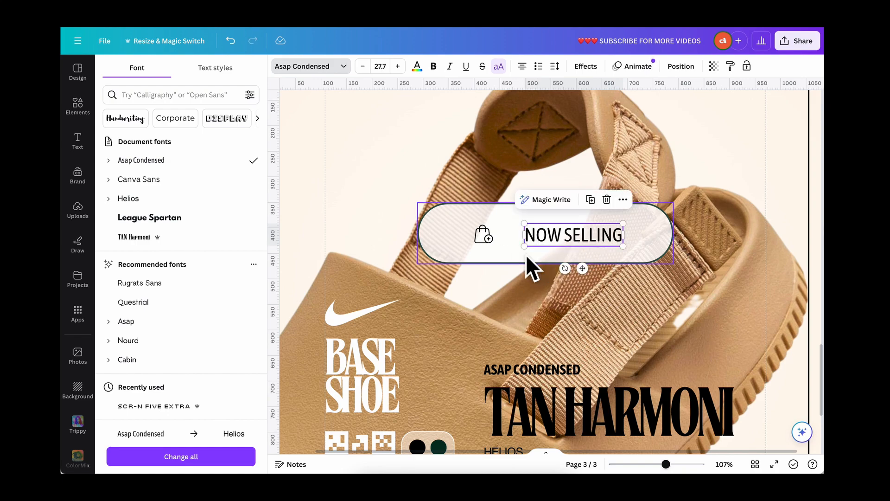
click(485, 235)
Set the letter spacing of the NOW SELLING text to -17.
click(550, 233)
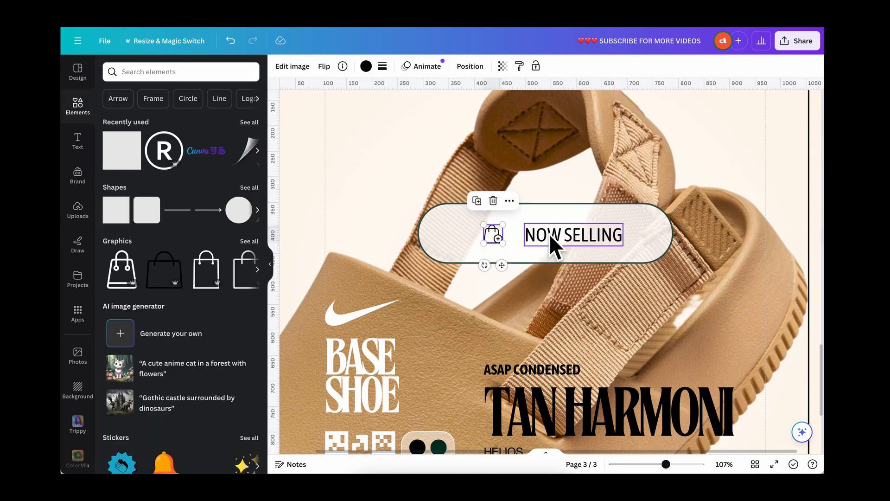
click(555, 67)
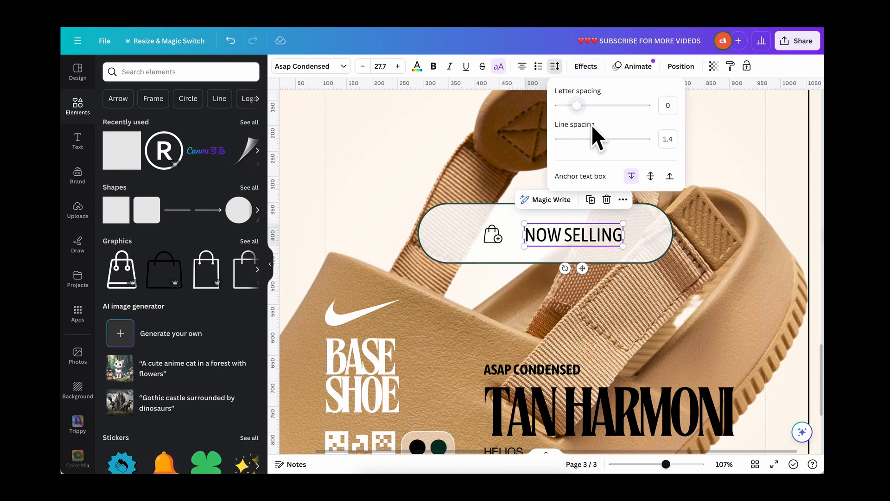
drag(576, 105, 576, 105)
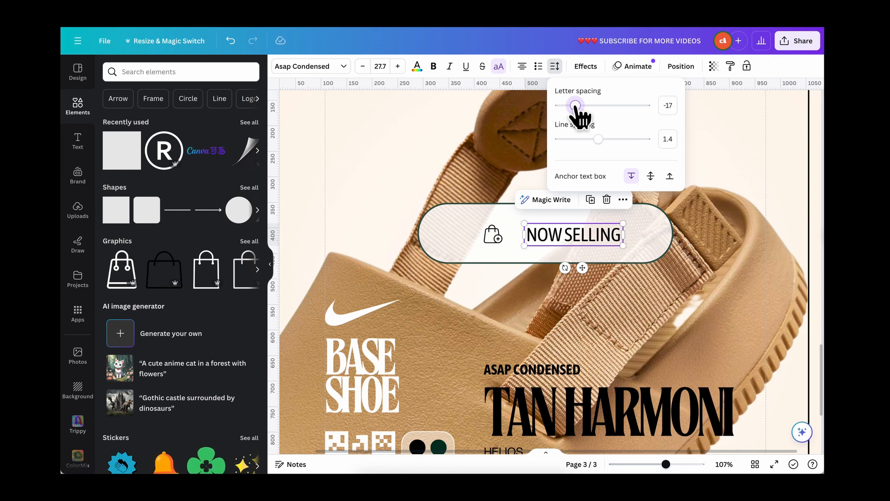
Widen the gap between NOW and SELLING with an extra space, and move the text closer to the shopping bag icon.
click(566, 233)
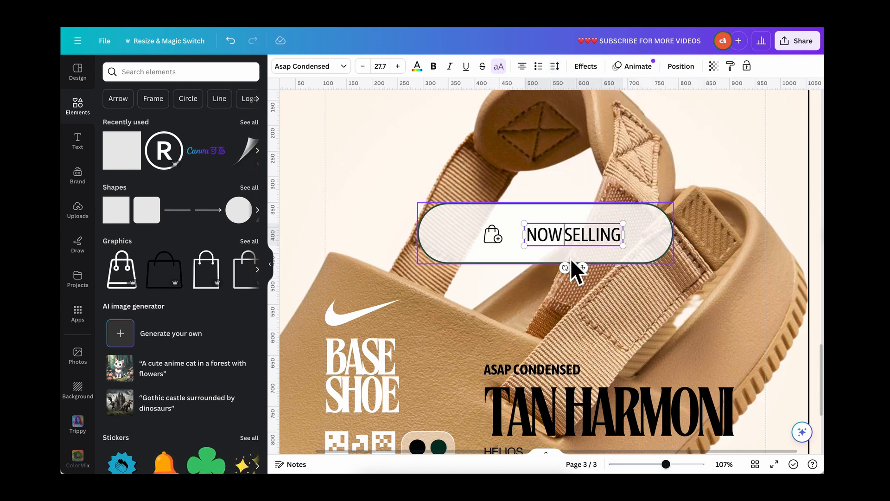
click(645, 261)
click(578, 240)
drag(611, 233, 598, 233)
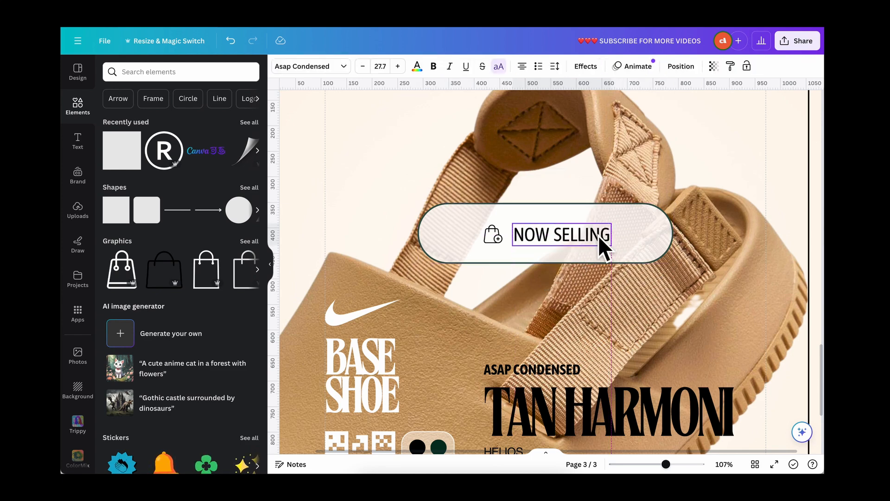
click(486, 239)
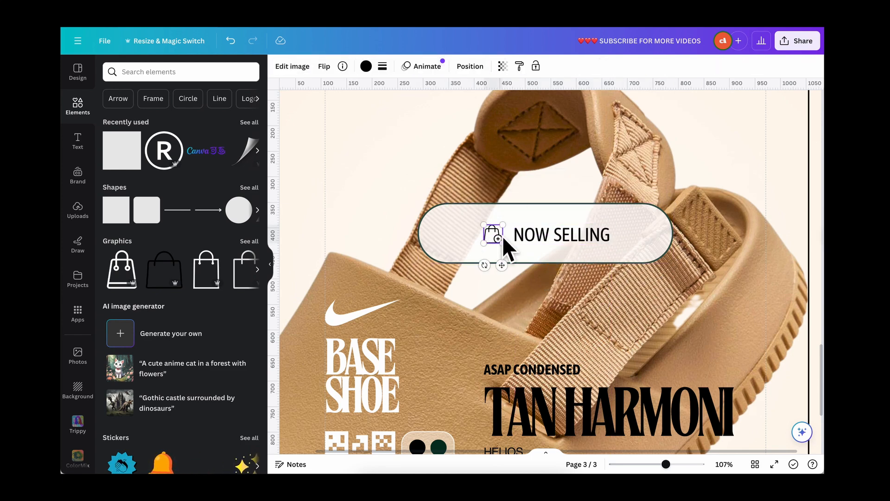
Group the shopping bag icon with the NOW SELLING text and align the group to the pill's centre and middle.
shift+click(541, 243)
click(556, 200)
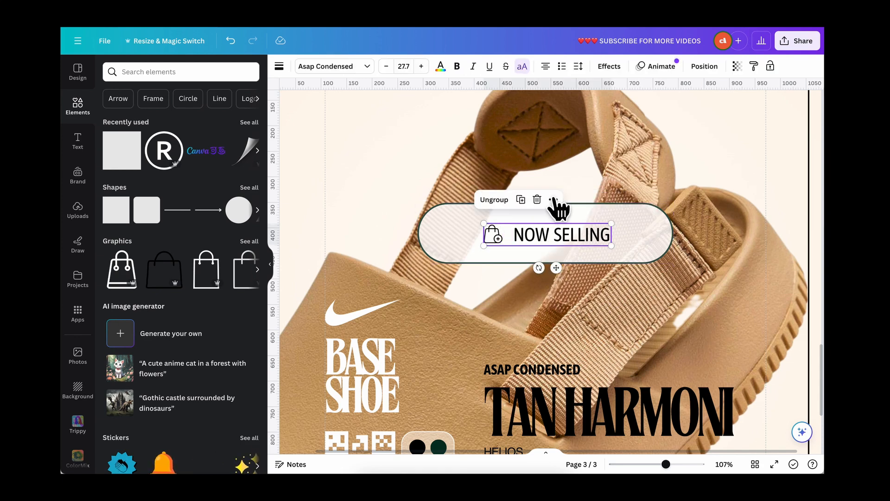
shift+click(627, 236)
click(746, 66)
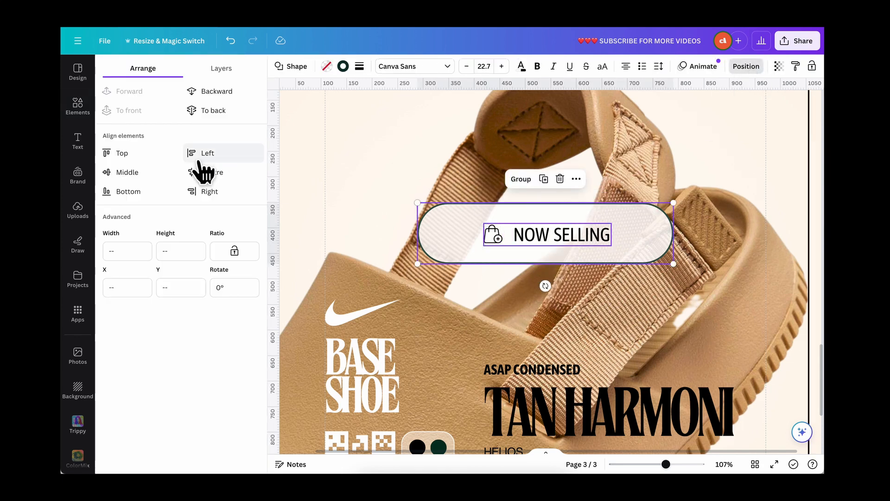
click(208, 172)
click(132, 173)
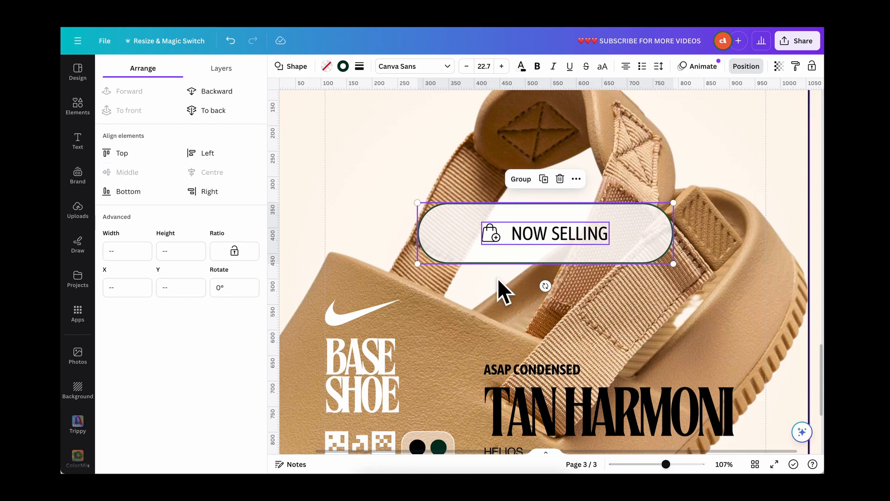
click(517, 293)
scroll(540, 258, down, 5)
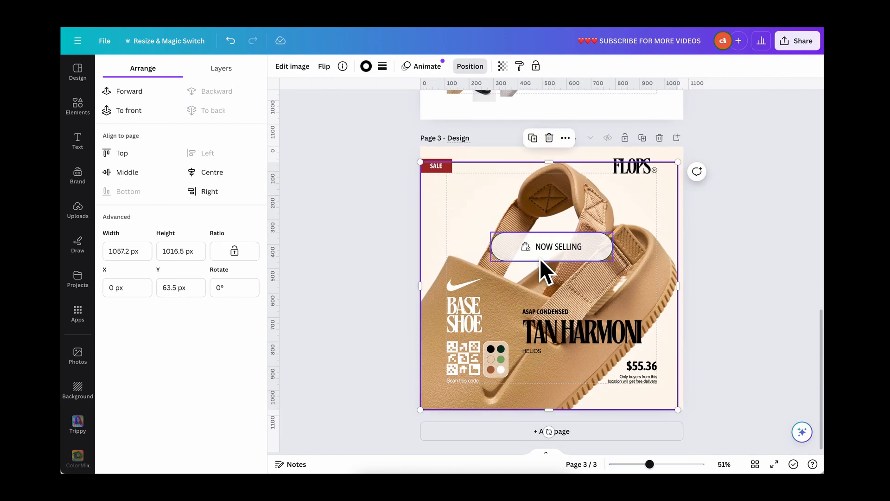
Narrow the pill's outline and its translucent fill evenly on both sides to about 466 px wide.
scroll(540, 258, up, 6)
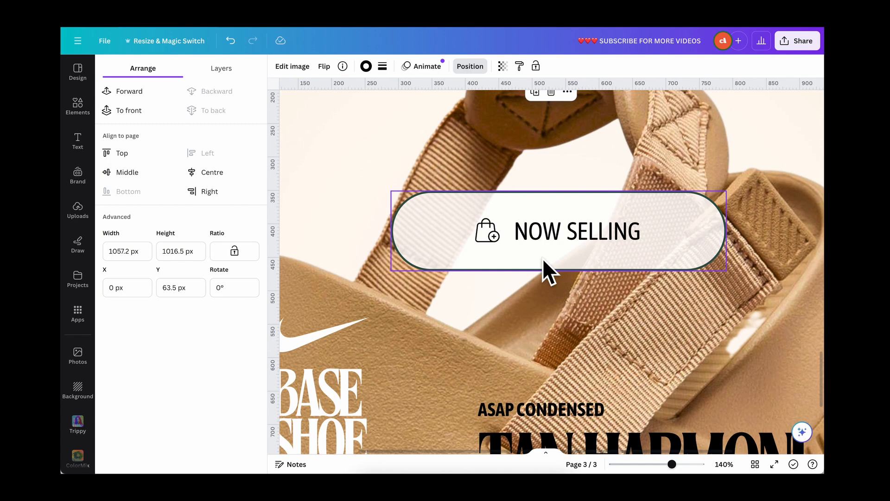
click(610, 253)
mouse_move(724, 230)
mouse_down()
mouse_move(703, 231)
mouse_move(713, 231)
mouse_up()
click(723, 241)
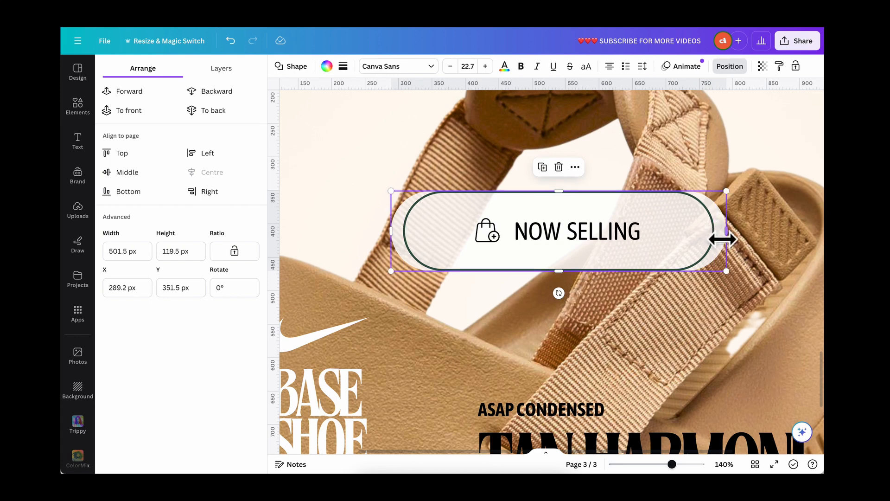
mouse_move(726, 229)
mouse_down()
mouse_move(709, 230)
mouse_move(717, 229)
mouse_up()
click(579, 303)
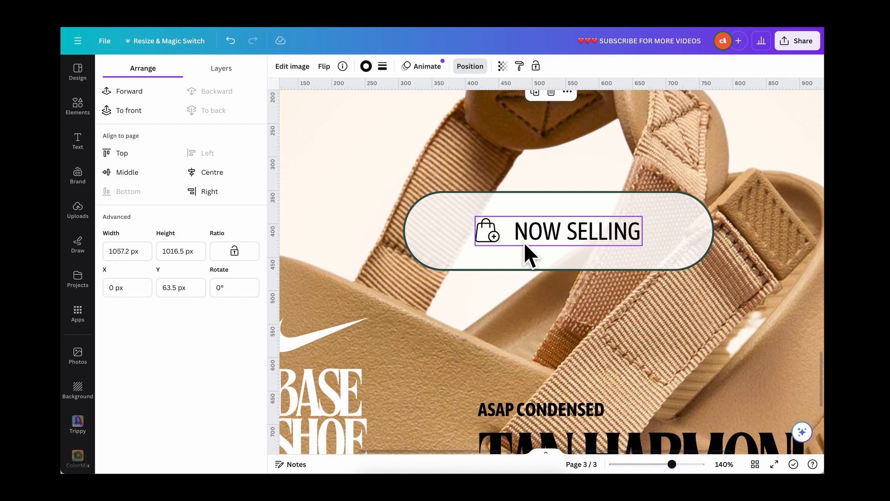
Ungroup the bag icon and NOW SELLING text, move the text slightly farther from the icon, and regroup them.
click(524, 242)
click(598, 193)
click(575, 297)
drag(558, 233, 568, 232)
shift+click(487, 242)
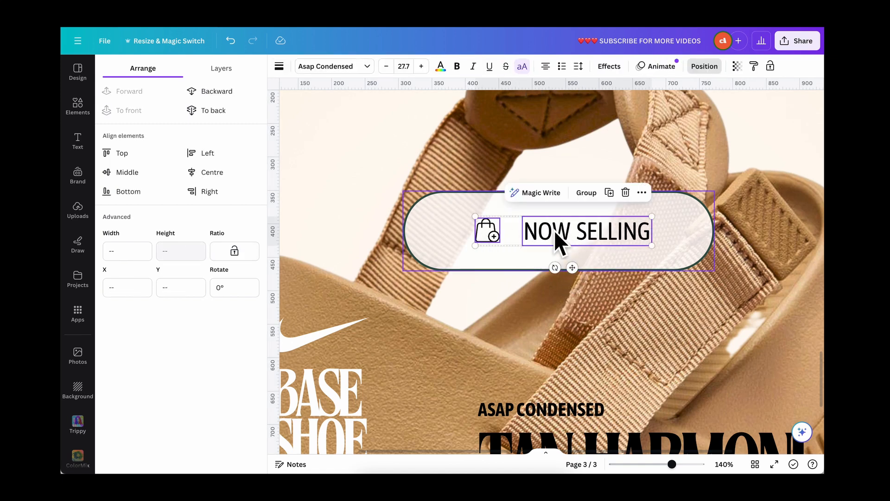
click(575, 193)
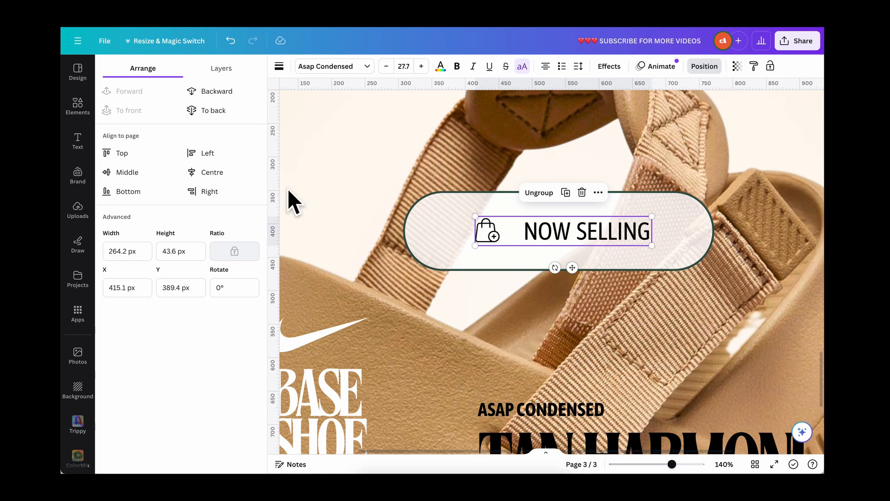
Centre the icon and text group horizontally on the page, and undo the attempted vertical centring.
click(216, 176)
click(136, 173)
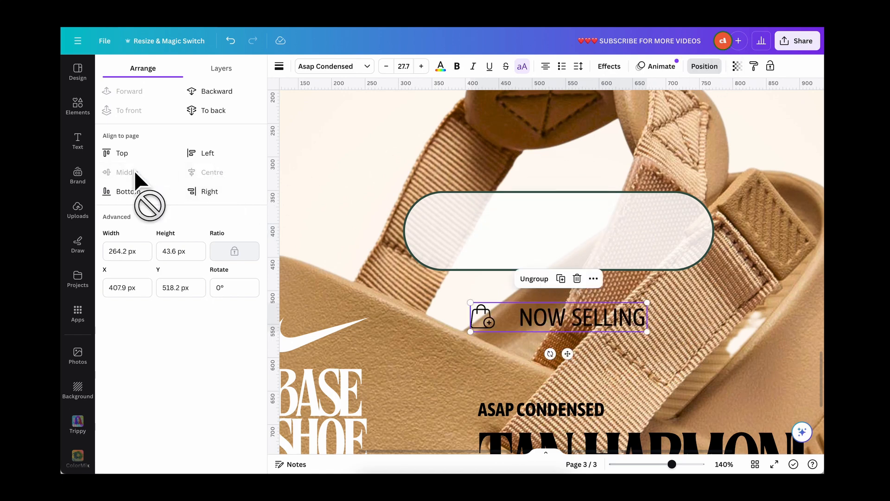
key(ctrl+z)
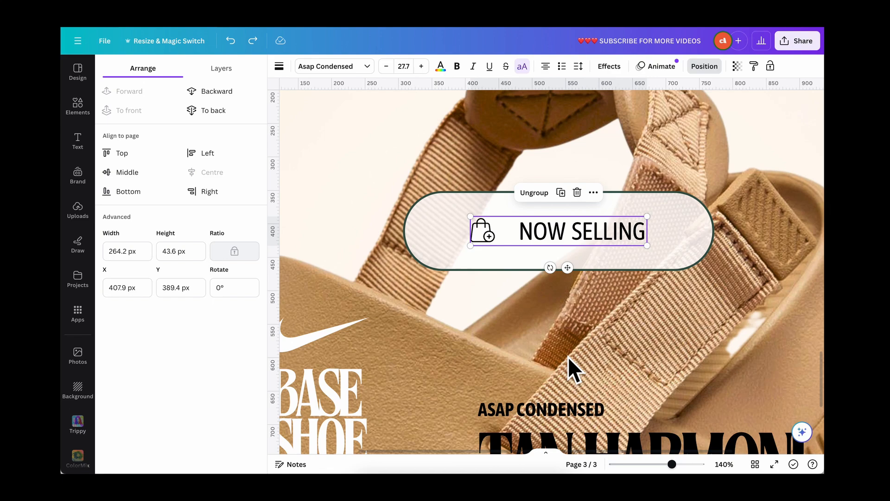
shift+click(670, 262)
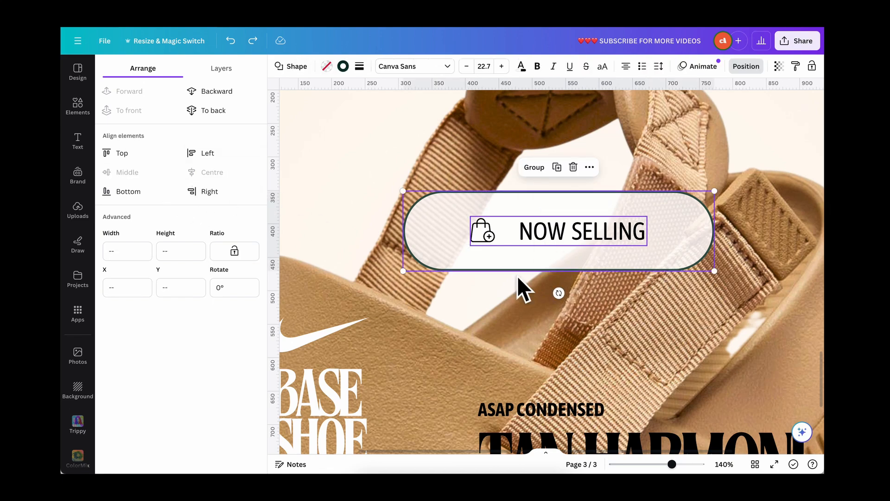
click(511, 322)
scroll(560, 245, down, 3)
scroll(560, 245, down, 3)
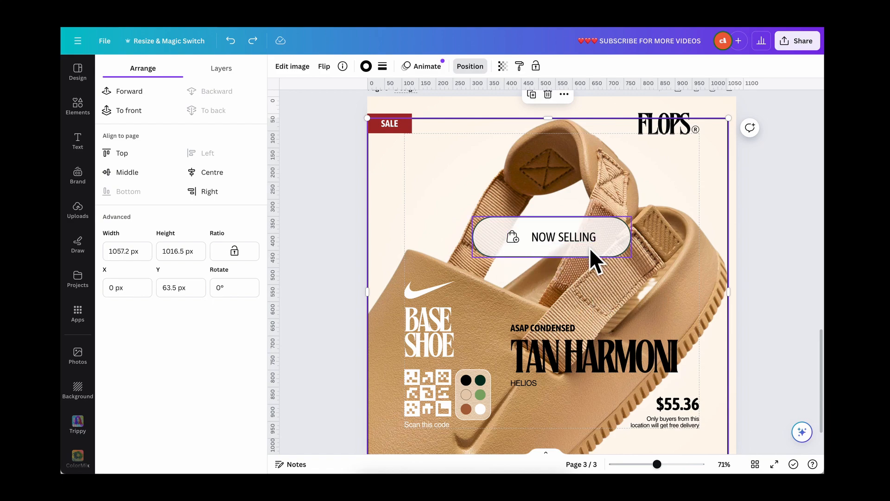
Check the gradient swatch in the page 2 colour palette as a possible colour for the pill's outline.
scroll(590, 249, up, 4)
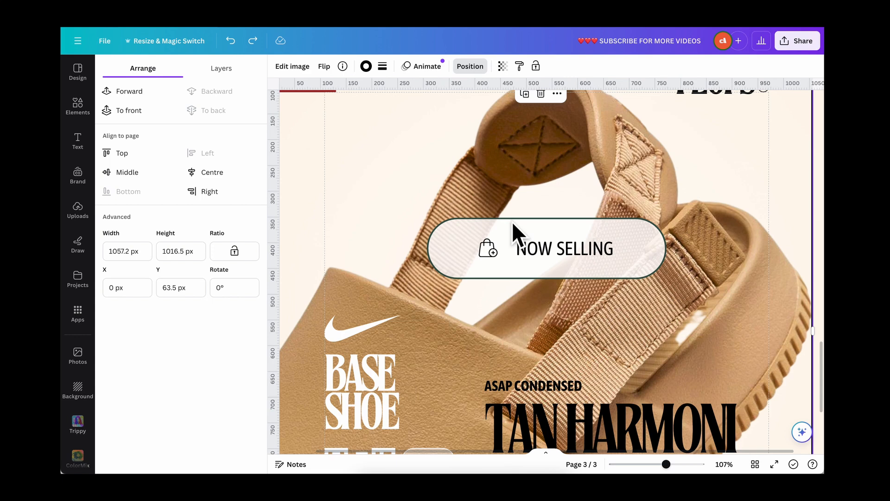
click(519, 218)
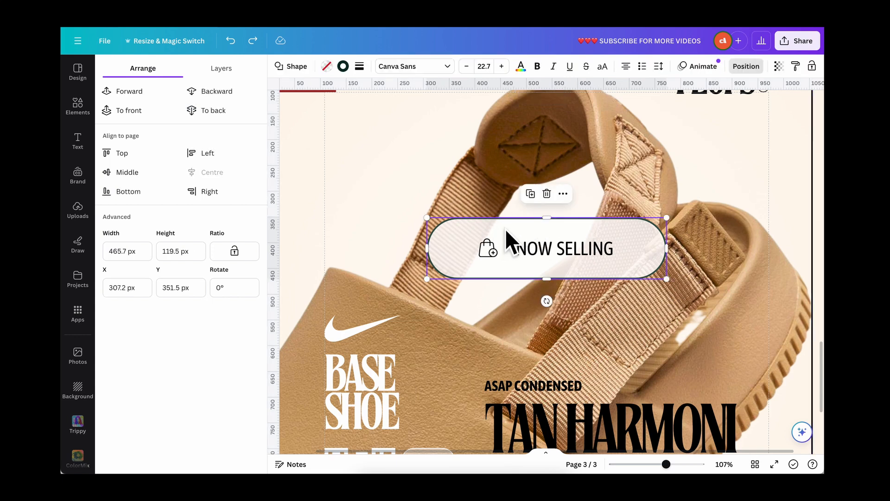
click(343, 66)
scroll(460, 195, up, 10)
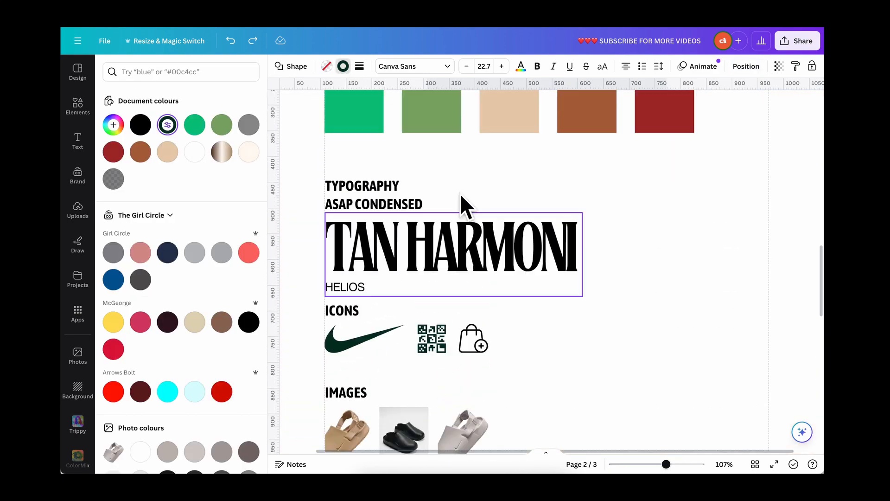
scroll(460, 193, up, 5)
click(344, 197)
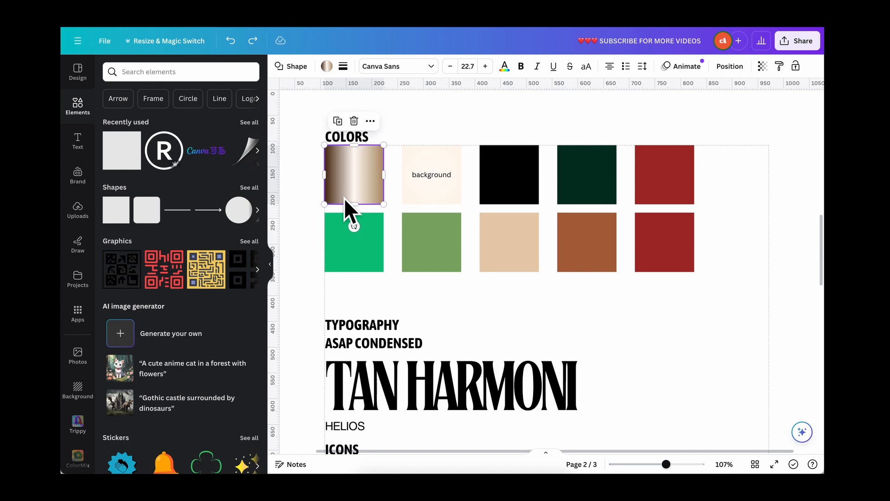
scroll(483, 248, down, 15)
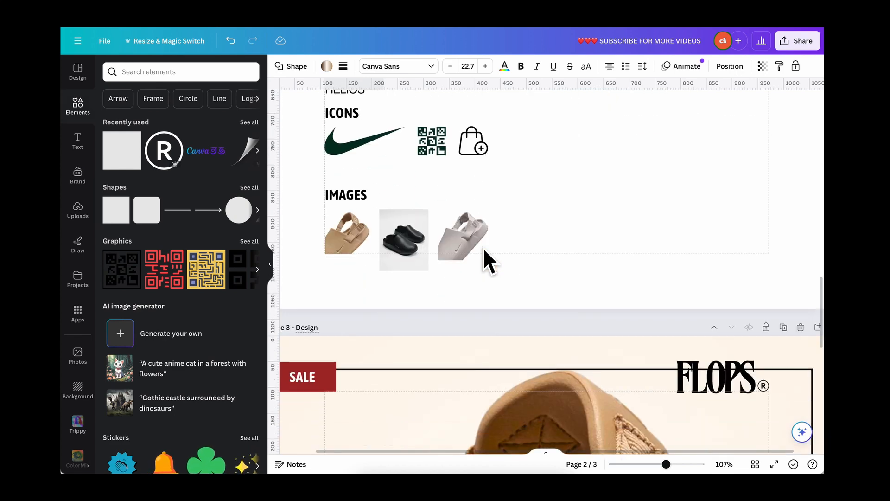
scroll(531, 244, down, 2)
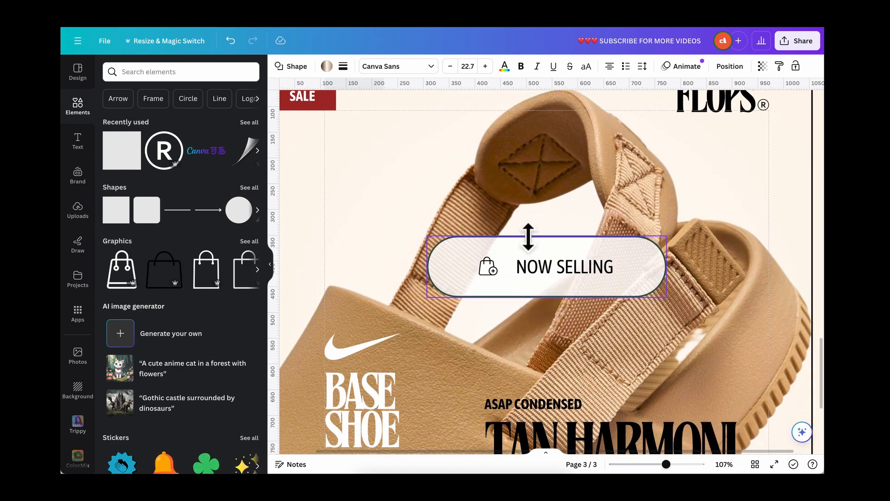
Apply the brown-to-white gradient from the document colours to the outline of the NOW SELLING pill.
click(529, 237)
click(343, 66)
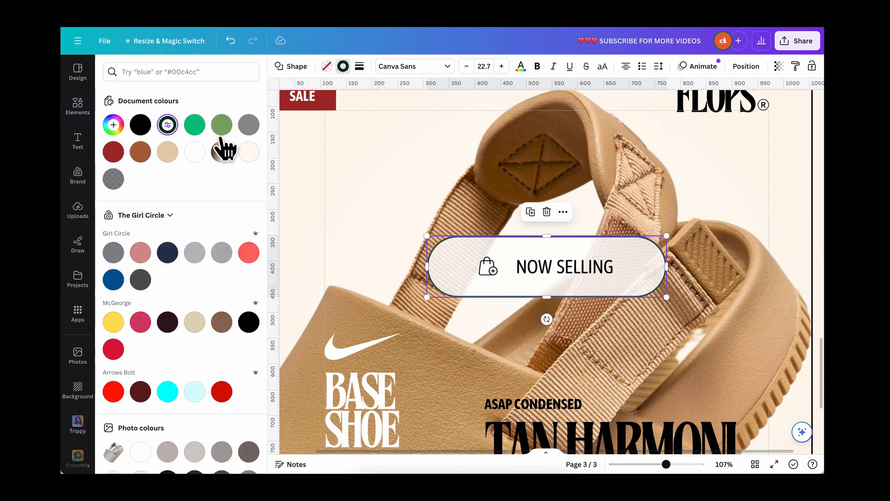
click(221, 151)
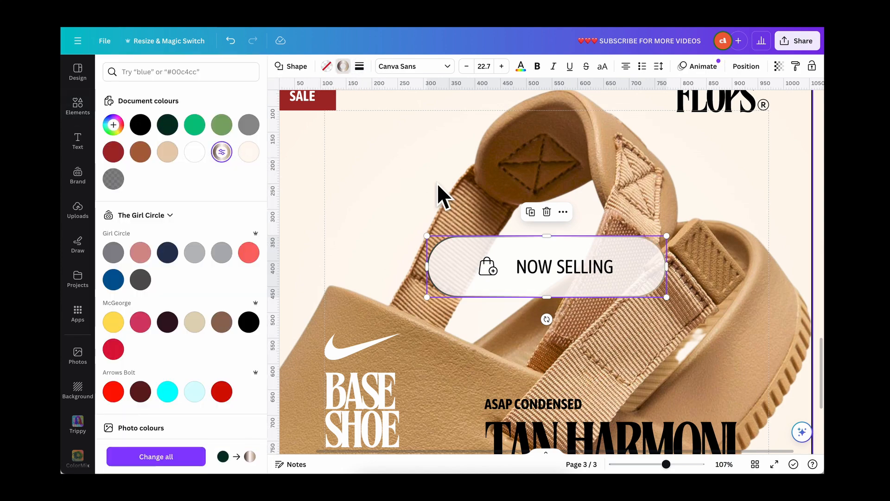
click(438, 183)
scroll(437, 183, down, 1)
scroll(437, 183, down, 5)
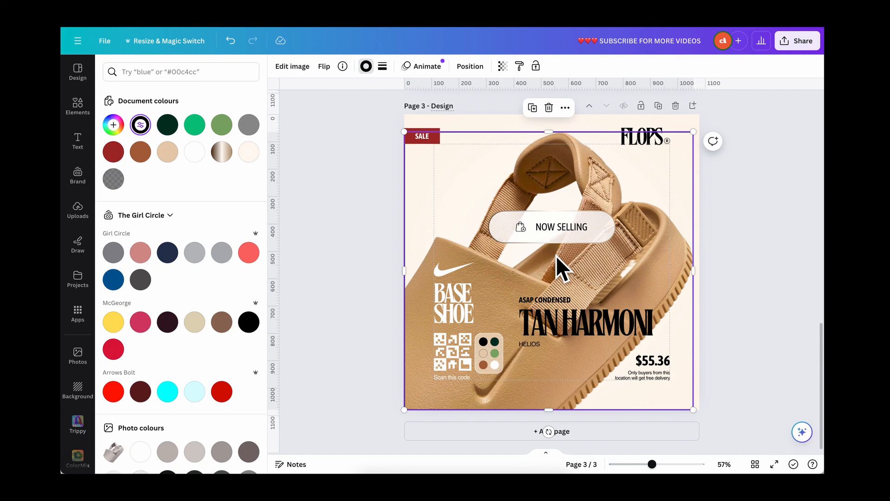
scroll(690, 252, up, 1)
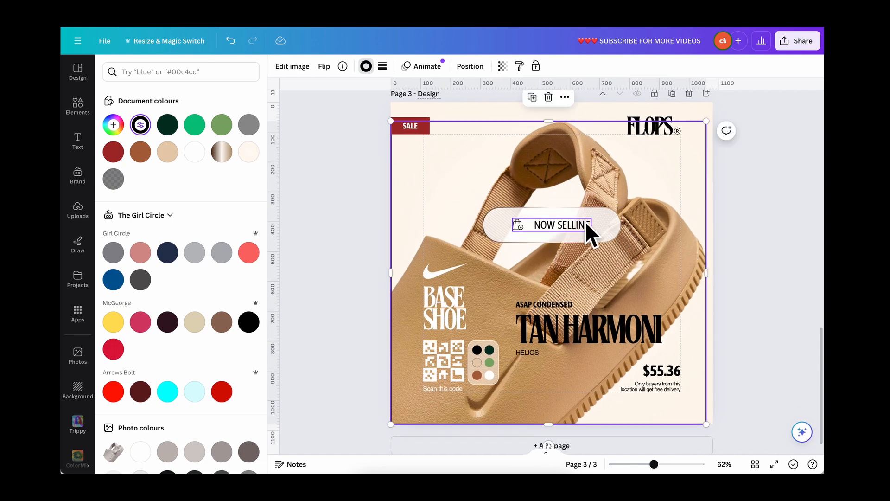
Delete the leftover TAN HARMONI, ASAP CONDENSED and HELIOS font sample texts from the shoe design.
click(577, 222)
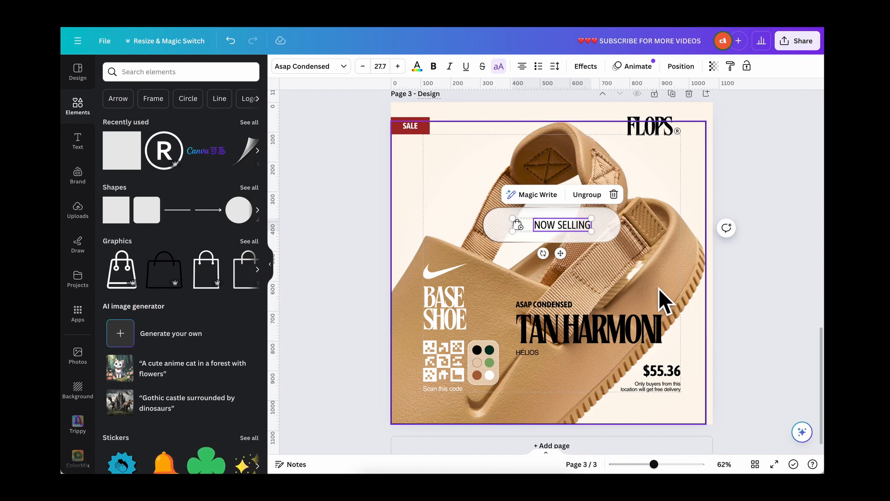
click(633, 287)
click(565, 335)
key(Delete)
click(540, 307)
shift+click(528, 353)
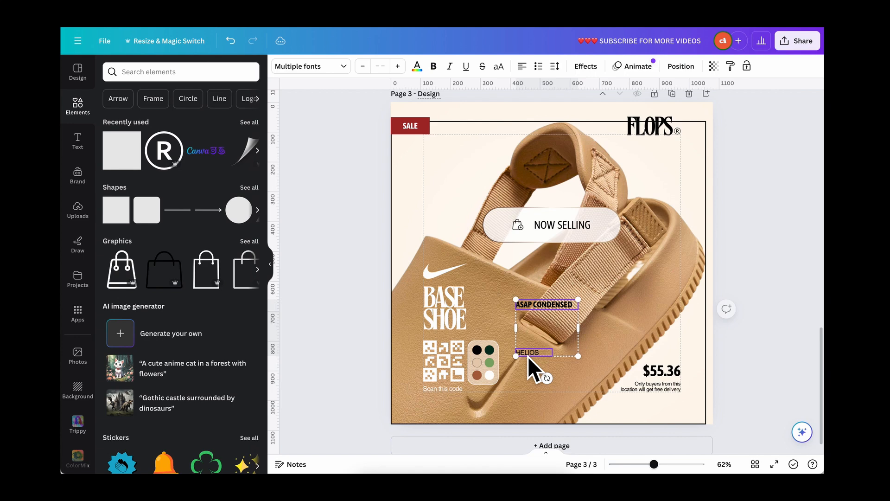
key(Delete)
scroll(633, 233, down, 3)
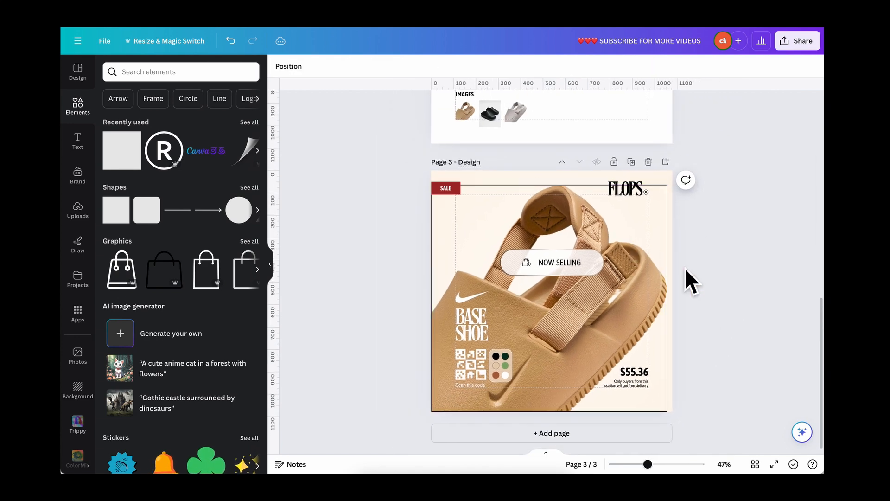
Remove the black border from the shoe photo on page 3.
click(639, 239)
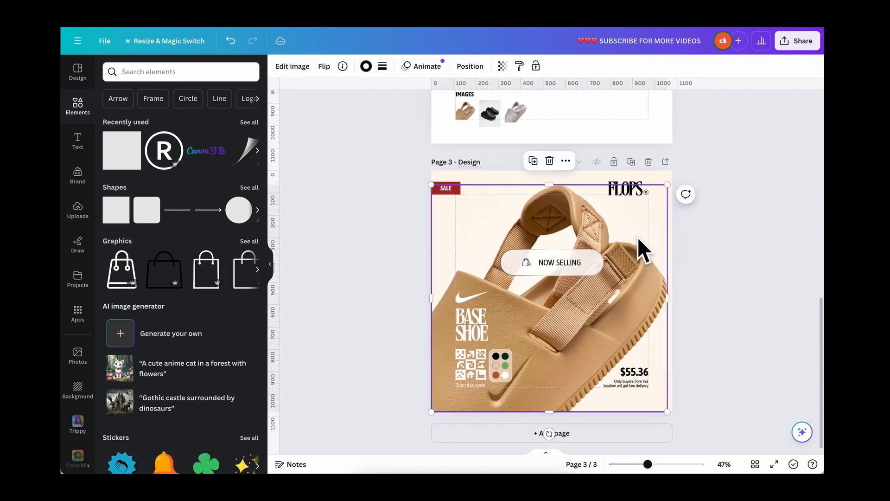
click(382, 66)
click(397, 92)
click(630, 192)
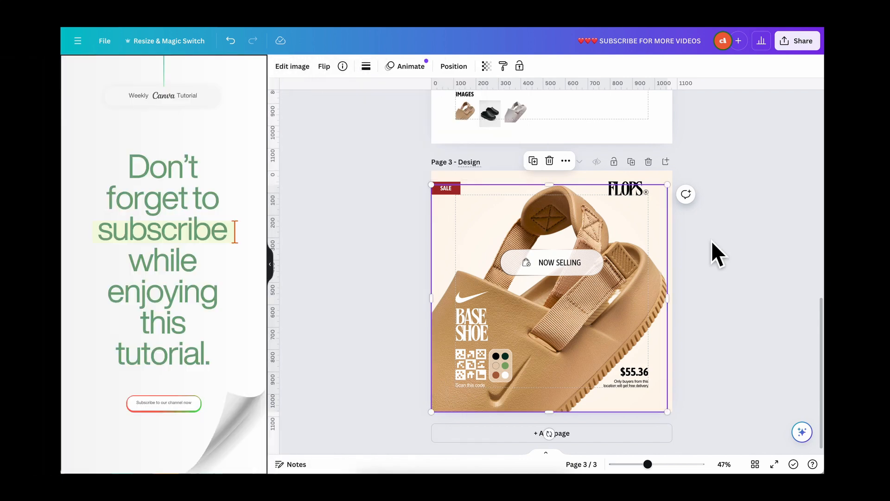
click(701, 270)
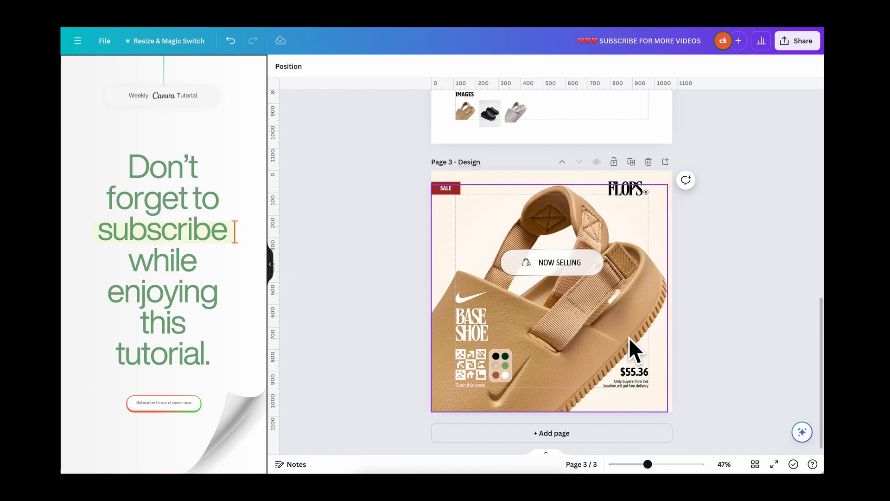
Search the elements library for "shadow".
scroll(629, 337, up, 5)
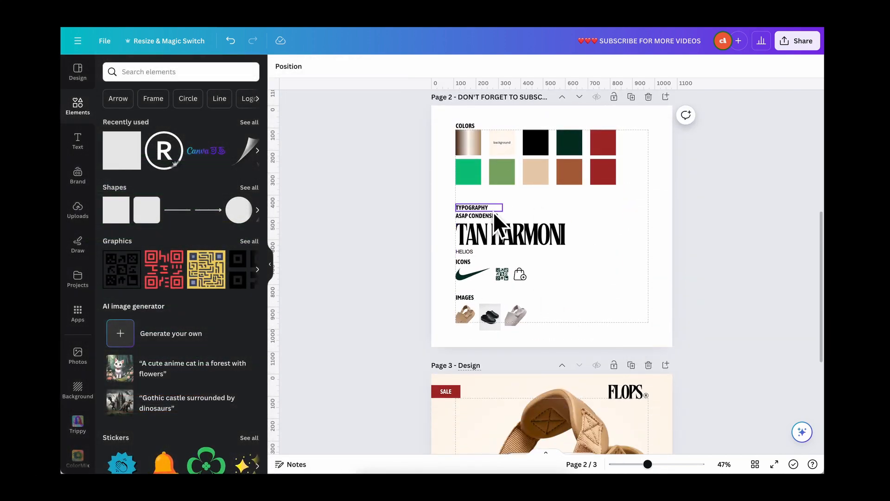
scroll(493, 213, down, 4)
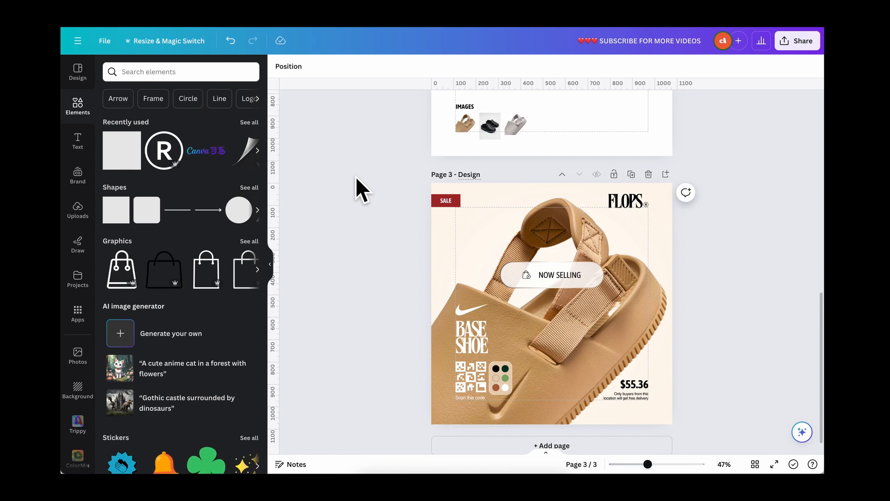
click(155, 72)
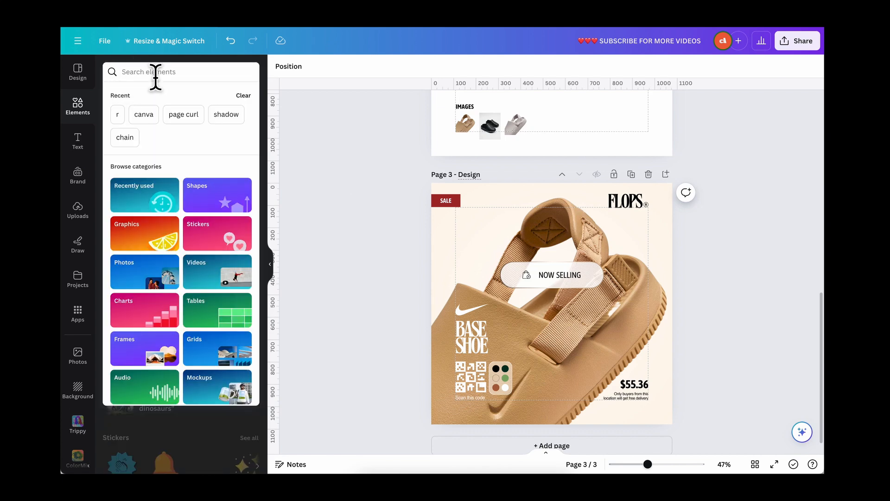
text(SHOW)
key(BackSpace)
key(BackSpace)
key(BackSpace)
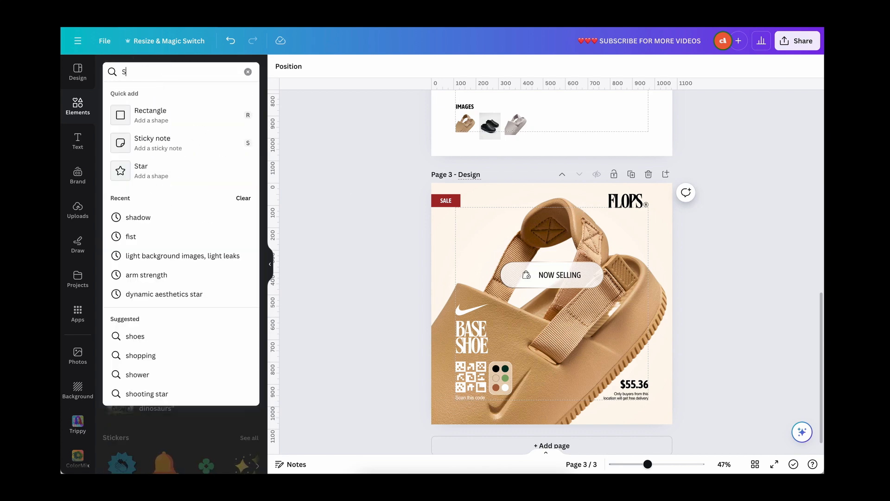
text(ha)
key(BackSpace)
key(BackSpace)
text(shadow)
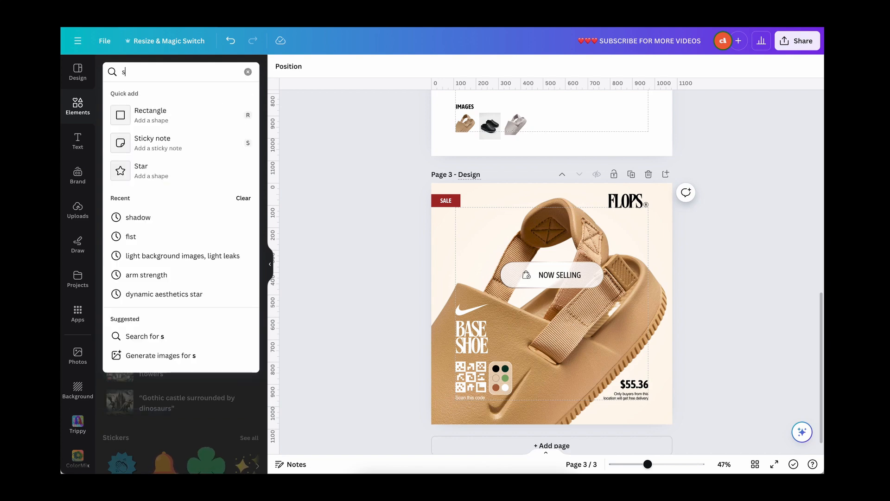
key(Return)
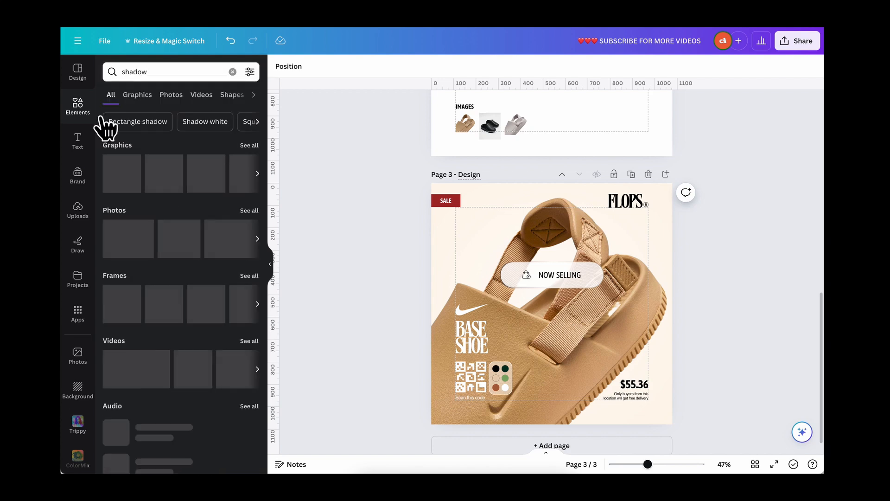
Add the thin, flat shadow graphic to page 3, shrink it to about 360 px wide, and place it directly beneath the NOW SELLING pill.
click(165, 176)
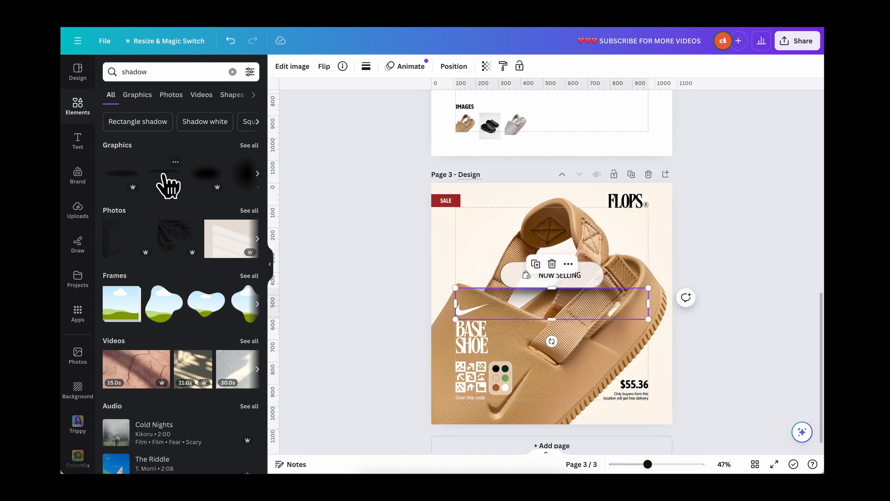
scroll(588, 296, up, 5)
scroll(588, 296, up, 1)
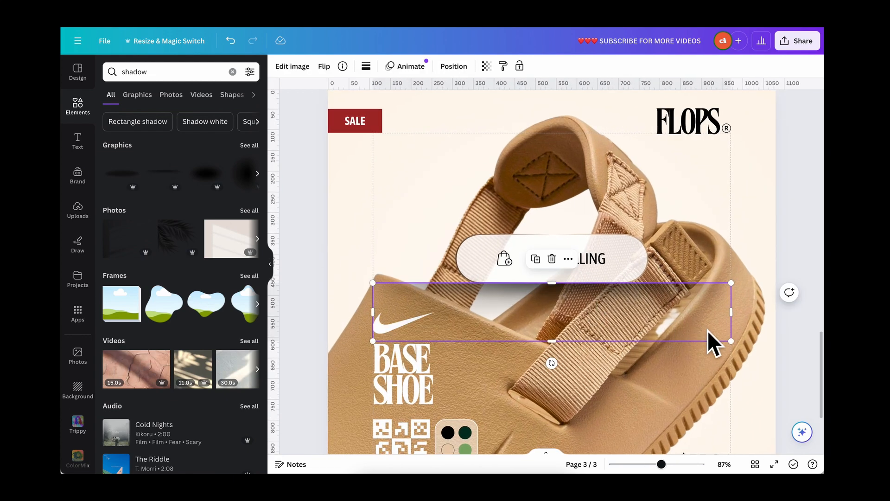
drag(731, 343, 586, 287)
scroll(559, 285, up, 5)
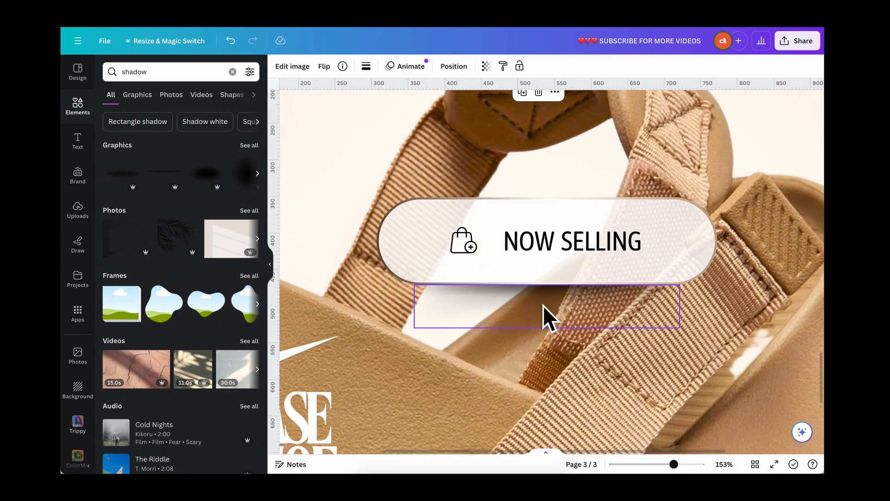
drag(682, 326, 679, 327)
key(Up)
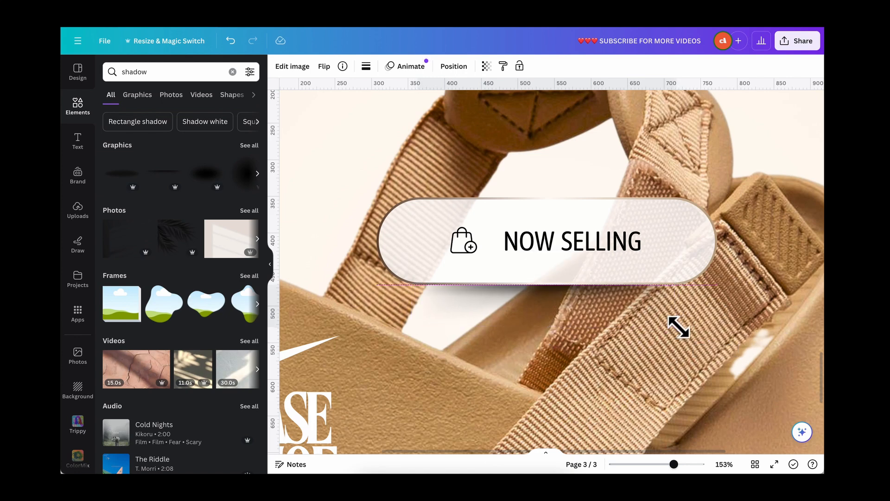
click(728, 319)
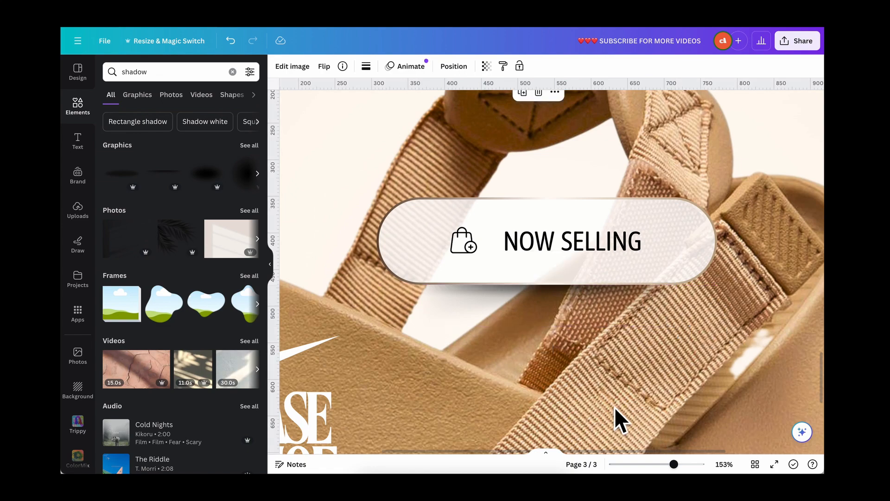
Fine-tune the shadow's position so its upper edge meets the lower outline of the NOW SELLING pill.
scroll(555, 332, up, 6)
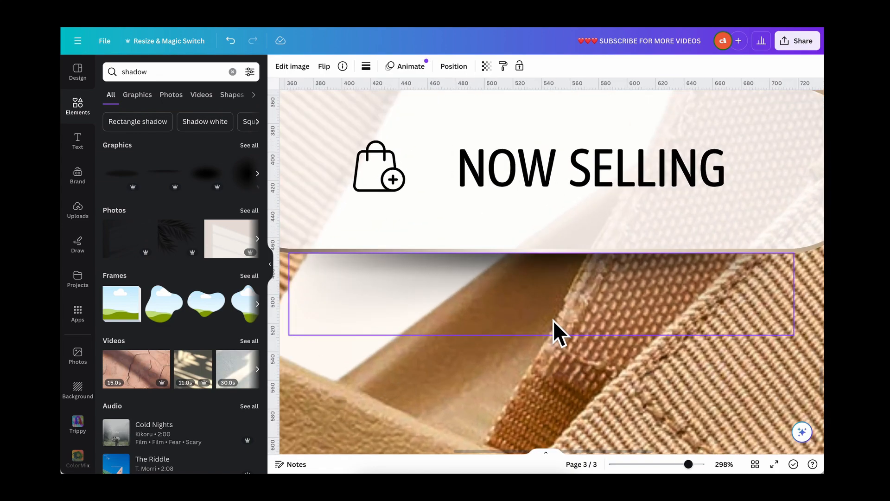
click(397, 313)
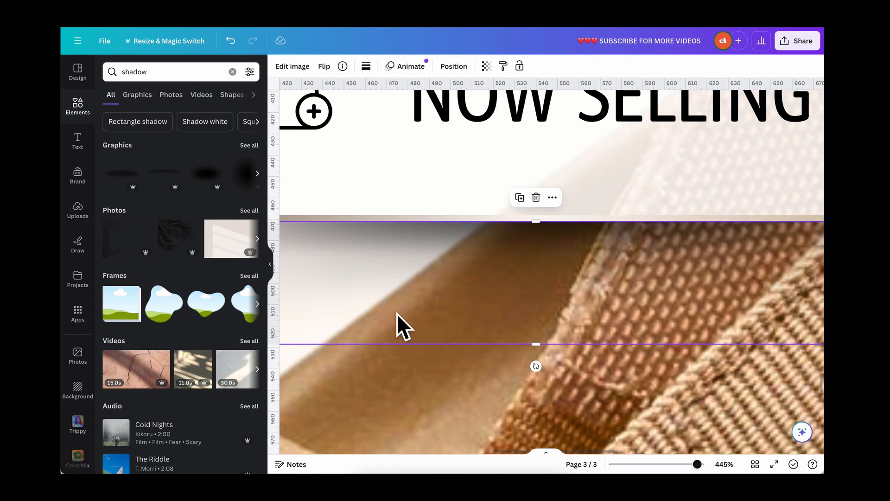
key(Down)
drag(521, 270, 522, 268)
scroll(503, 359, down, 3)
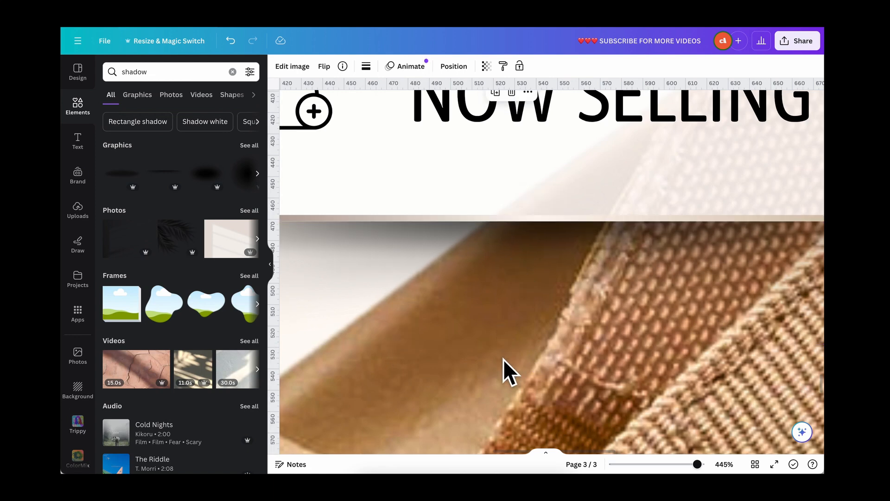
click(531, 335)
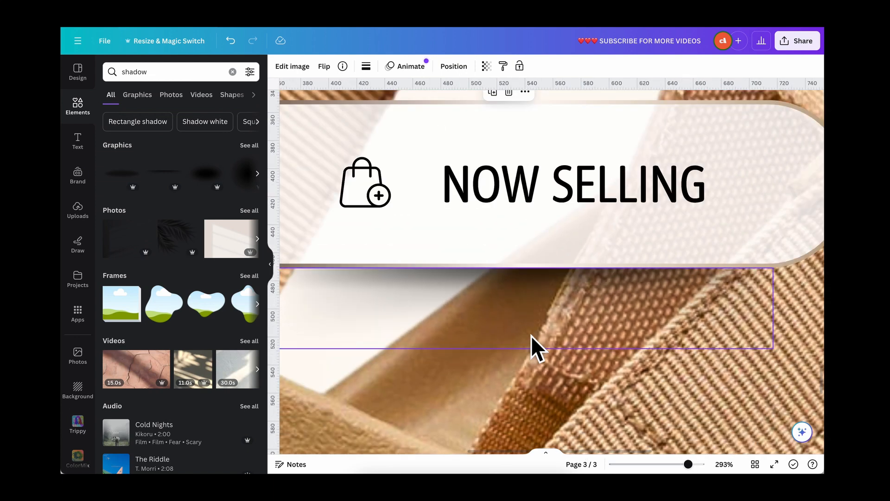
Lower the opacity of the shadow beneath the NOW SELLING pill for a softer look, and deselect it.
click(487, 67)
drag(457, 106, 424, 107)
scroll(460, 358, down, 10)
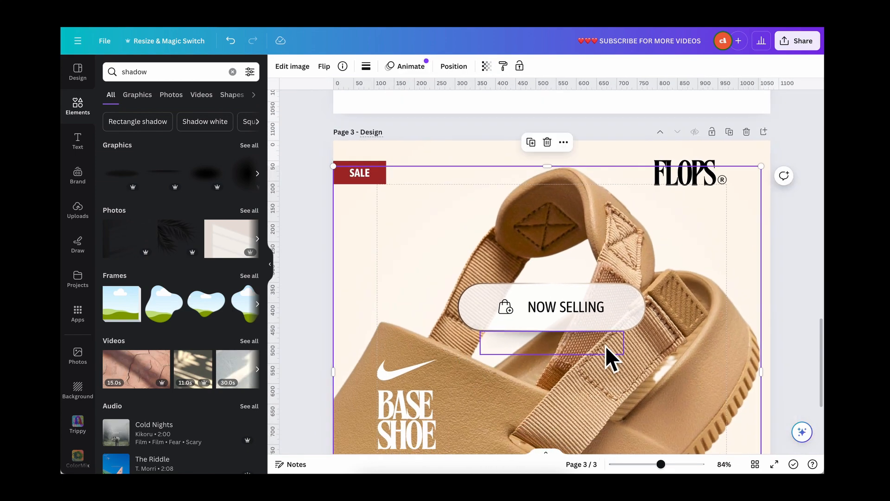
scroll(607, 346, down, 5)
click(744, 322)
scroll(744, 322, down, 1)
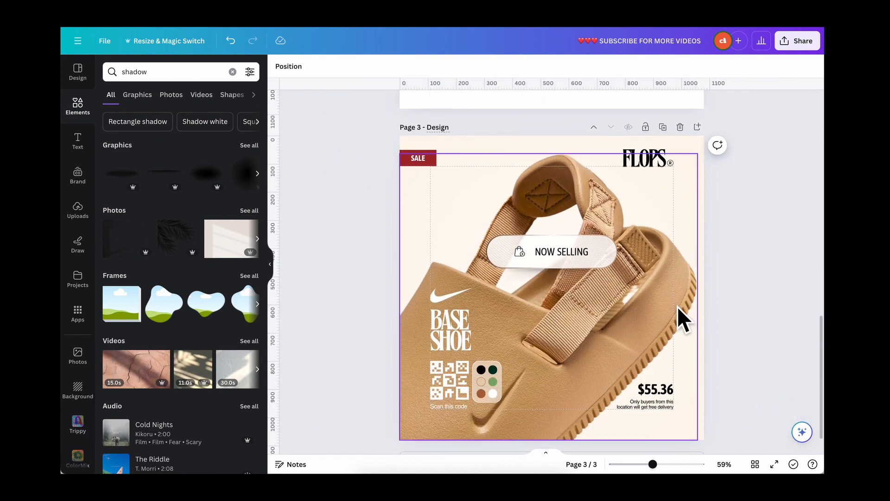